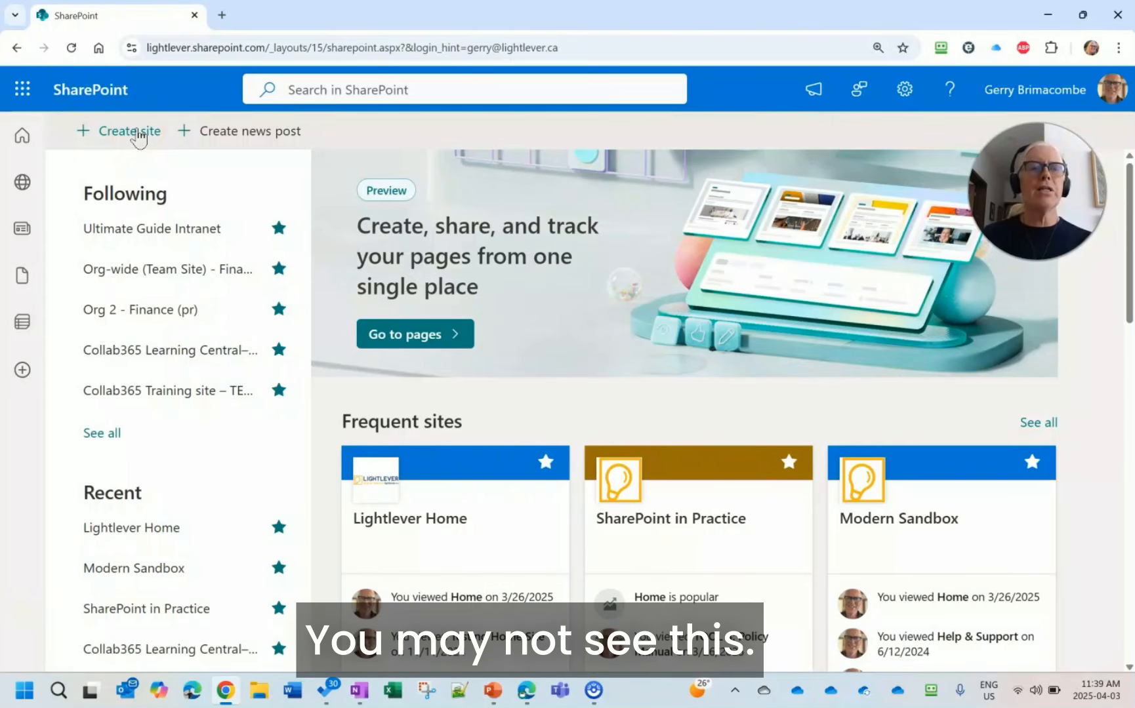
- Start a new communication site and apply Microsoft's Learning central template
click(137, 131)
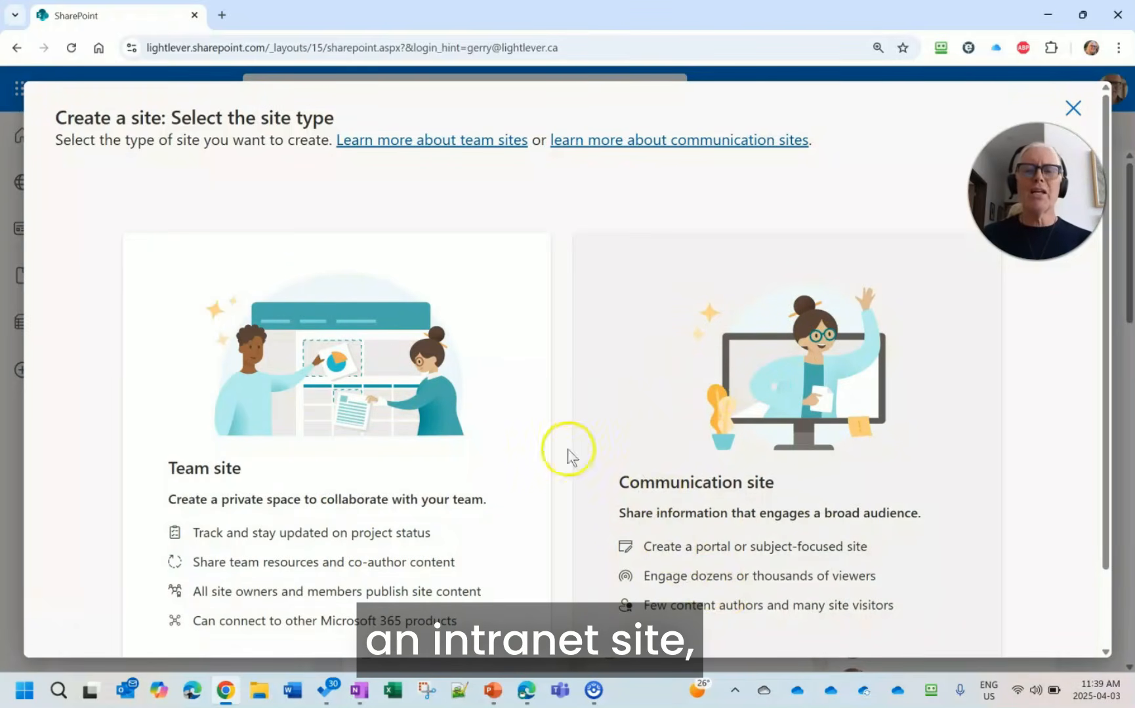
scroll(801, 394, down, 1)
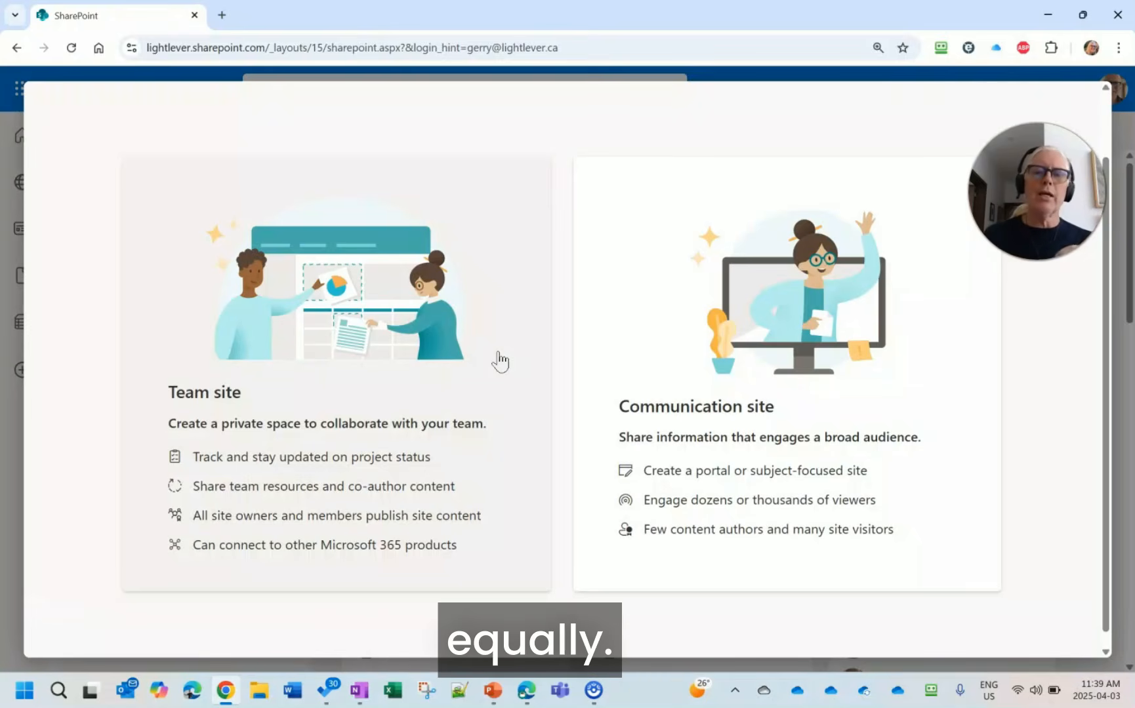
click(746, 321)
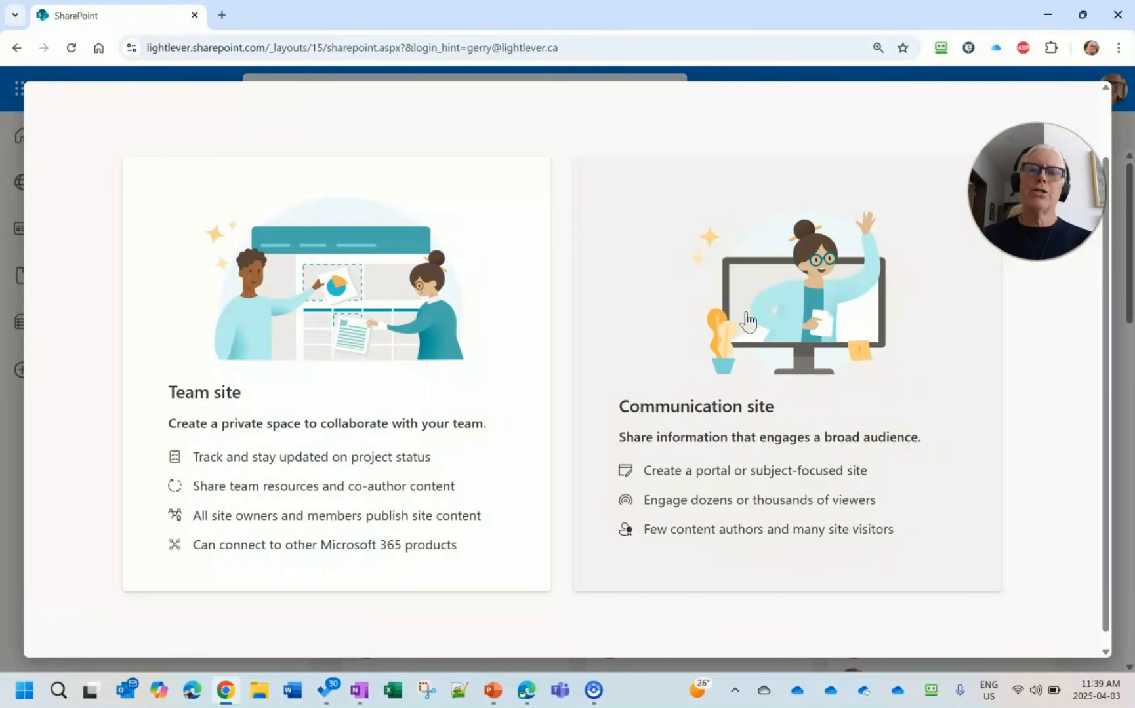
click(746, 320)
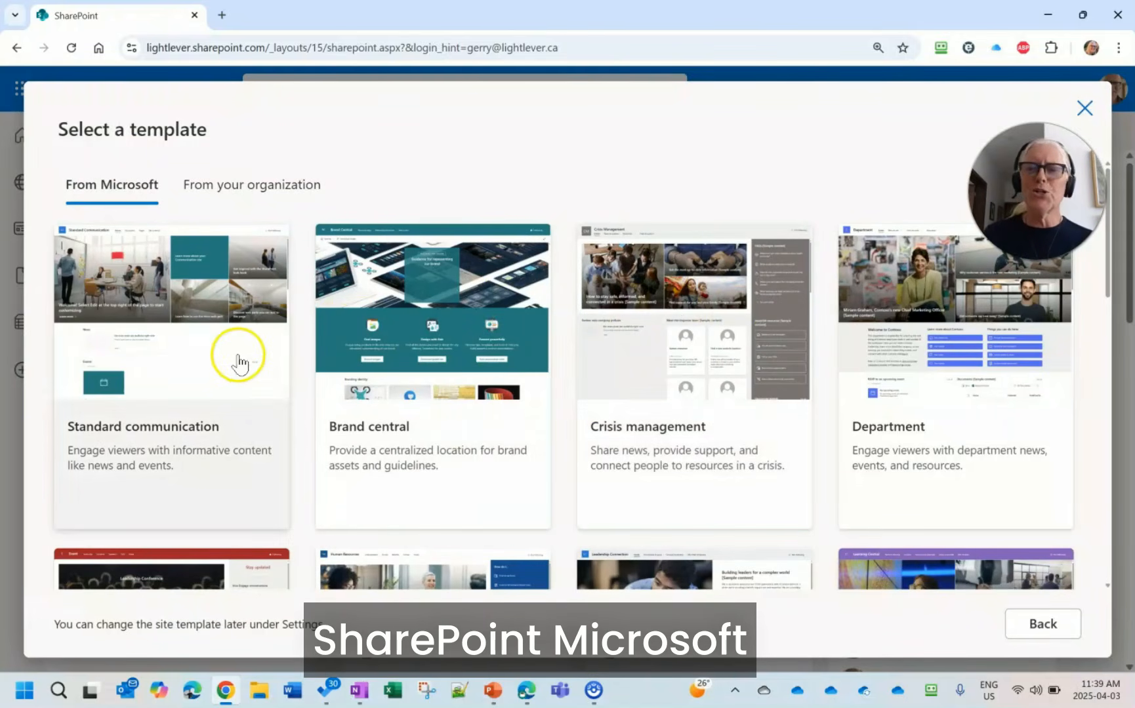
scroll(865, 413, down, 5)
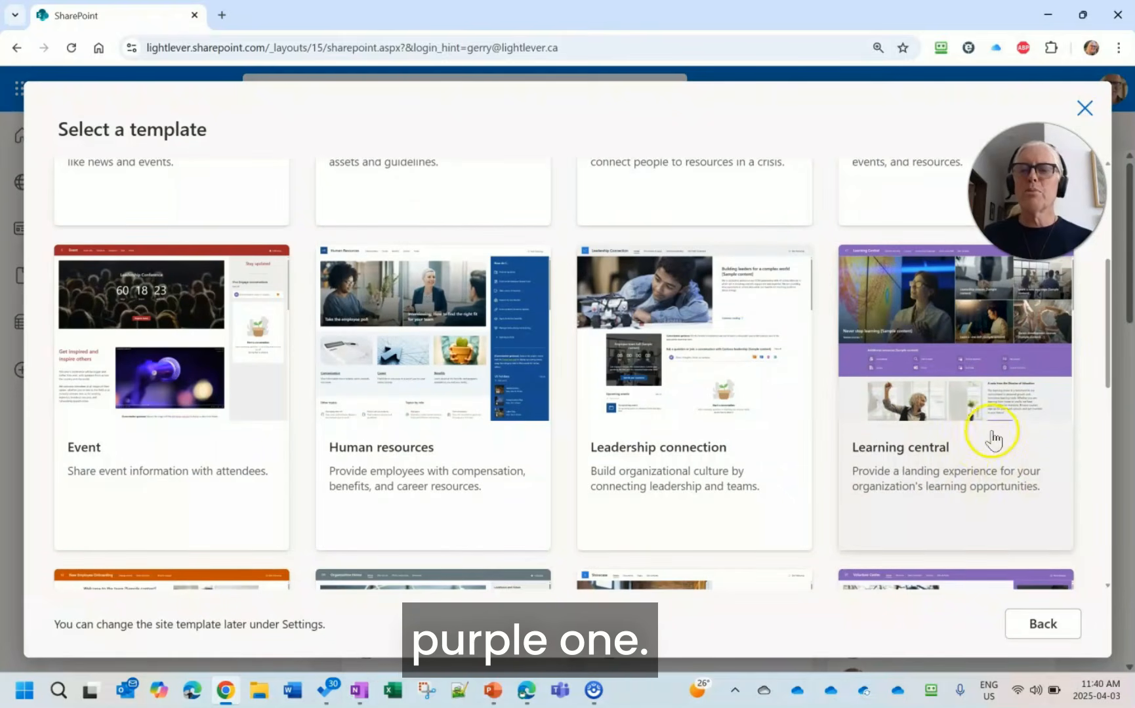
click(954, 444)
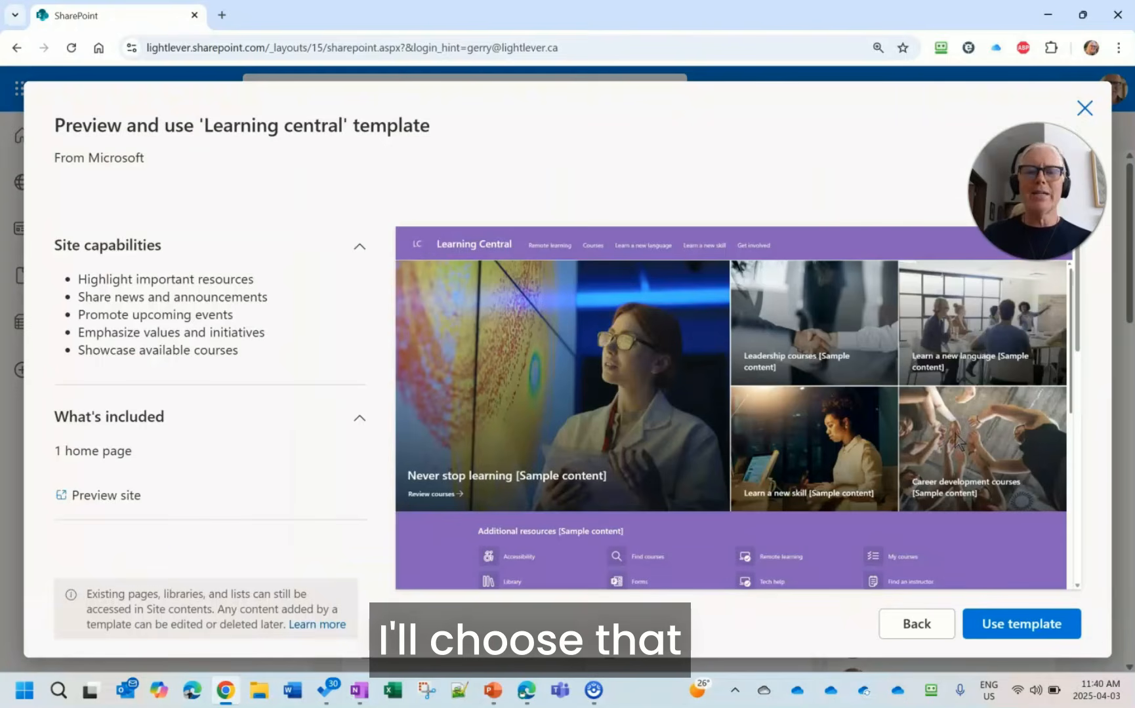
click(1041, 638)
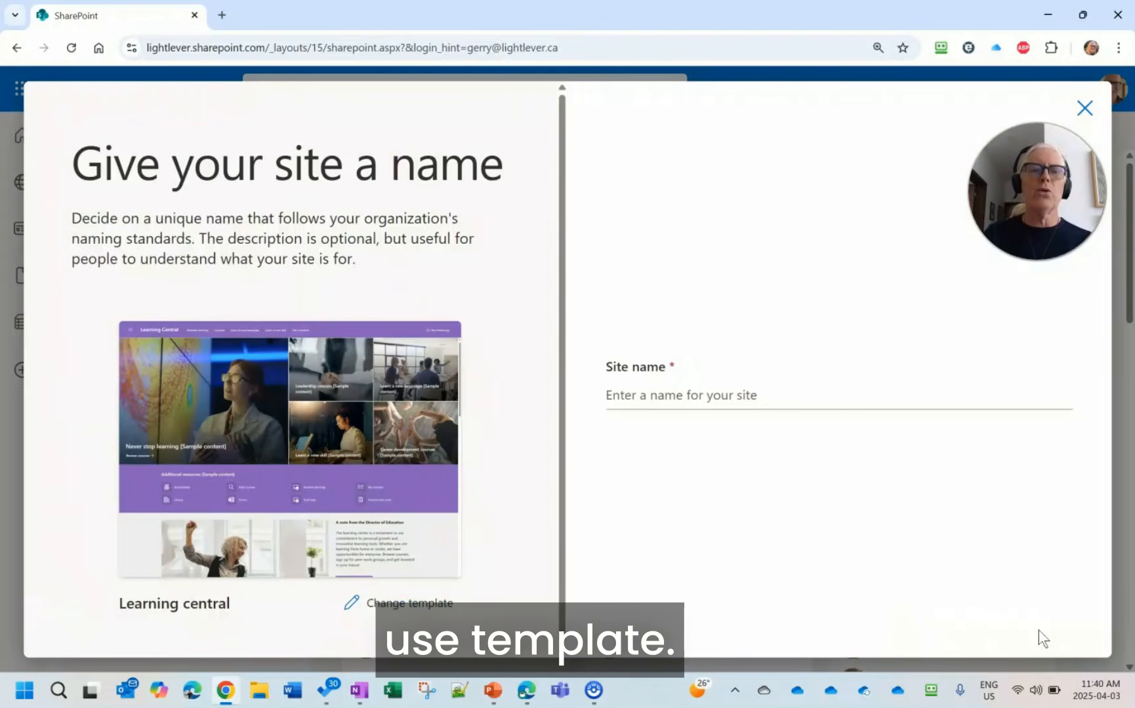
- Name the site "Example 15 Minute Intranet" and enter "Demo" as its description
click(611, 396)
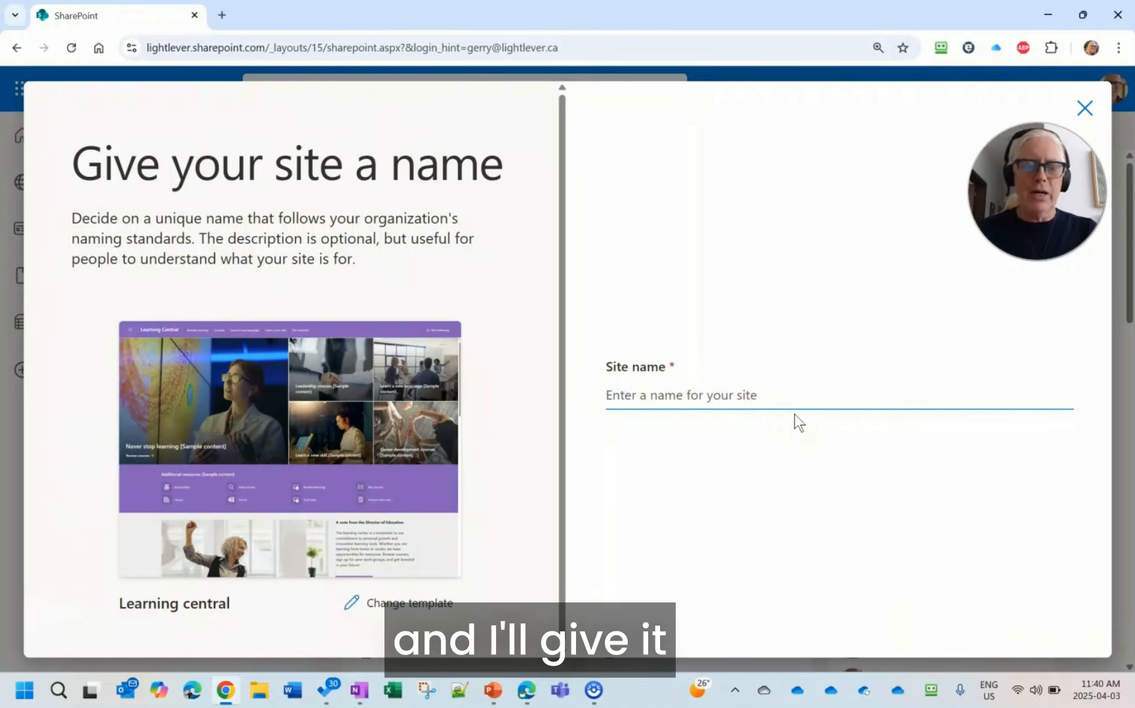
text(Example)
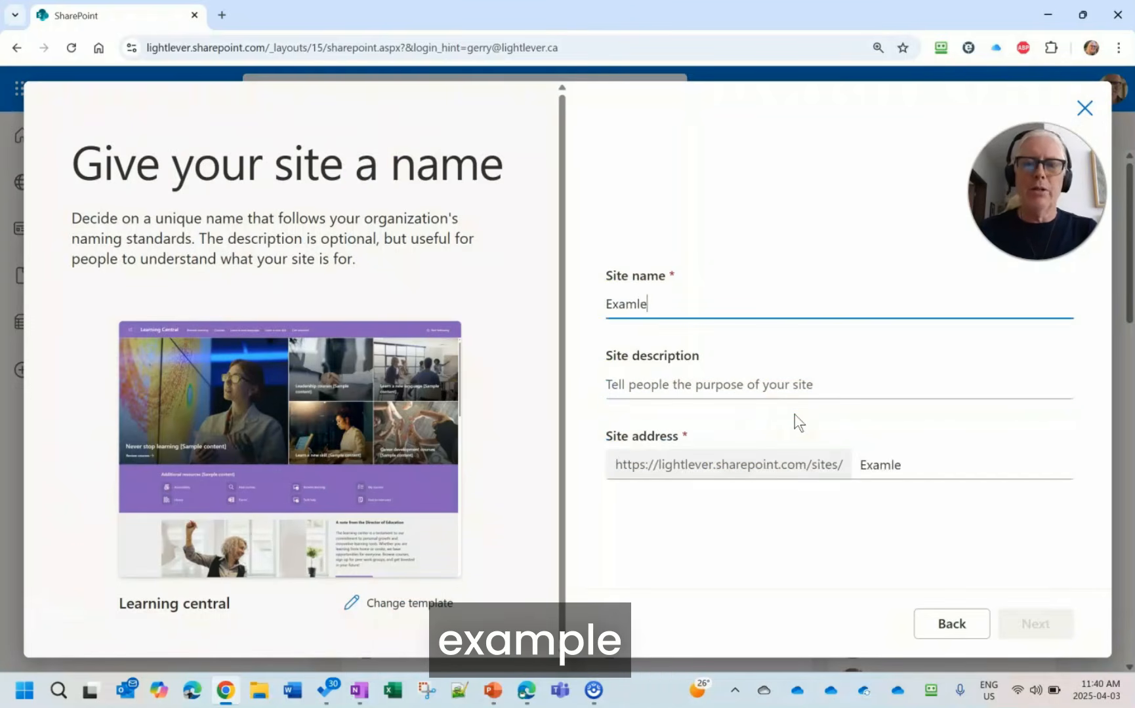
key(BackSpace)
key(BackSpace)
text(ple 15 Minute Intranet)
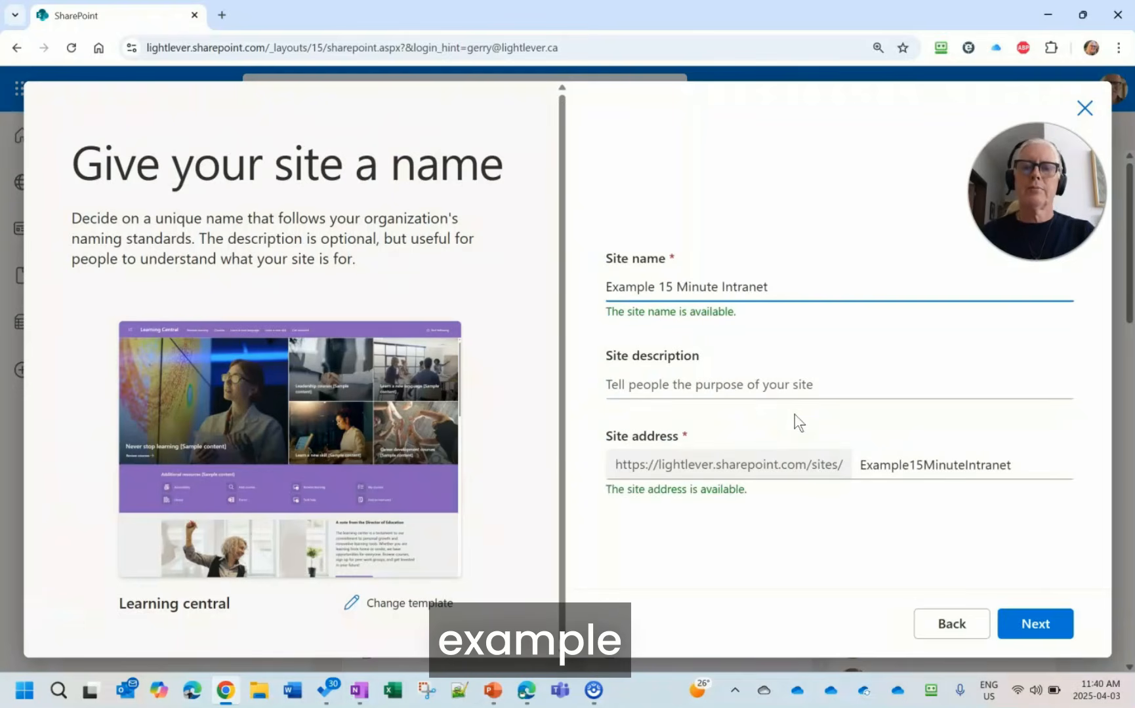
click(622, 389)
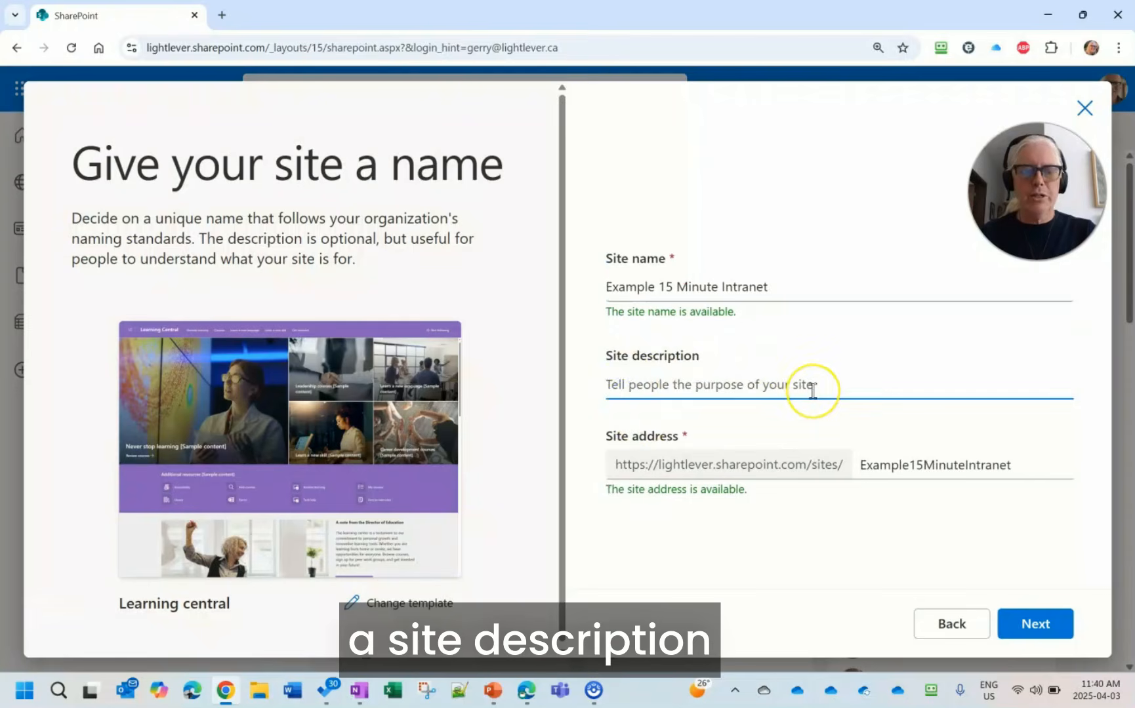
text(Demo)
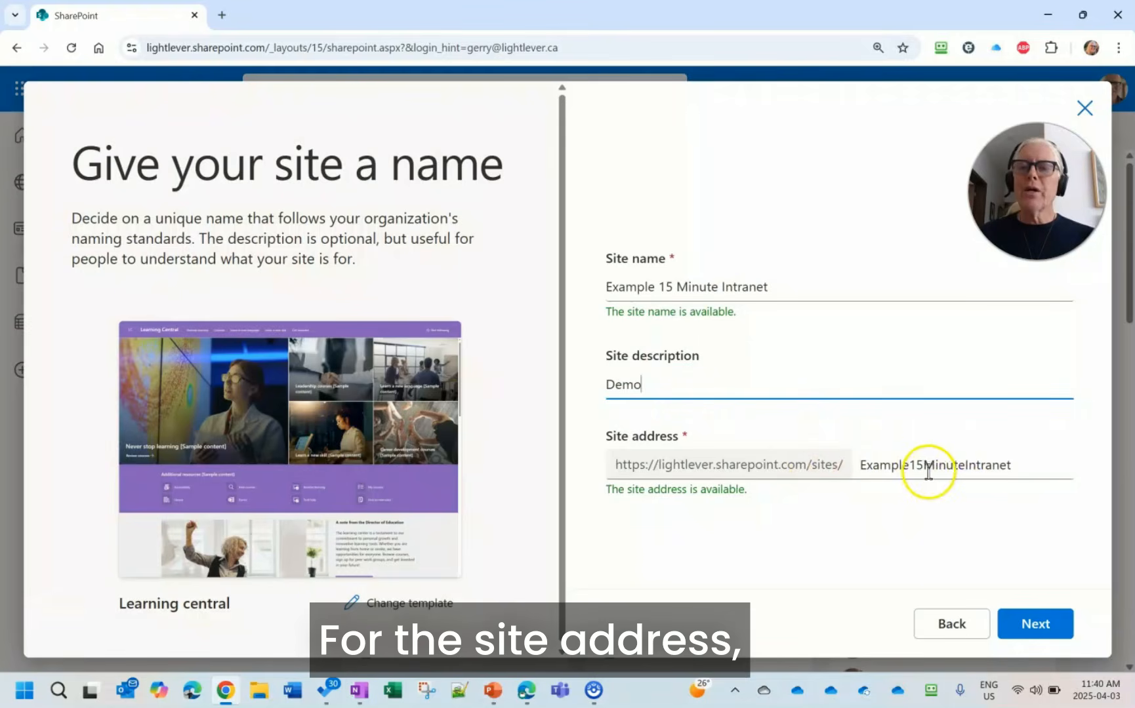
- Shorten the site address ending to 15MinIntra and create the site with English as the default language
click(906, 465)
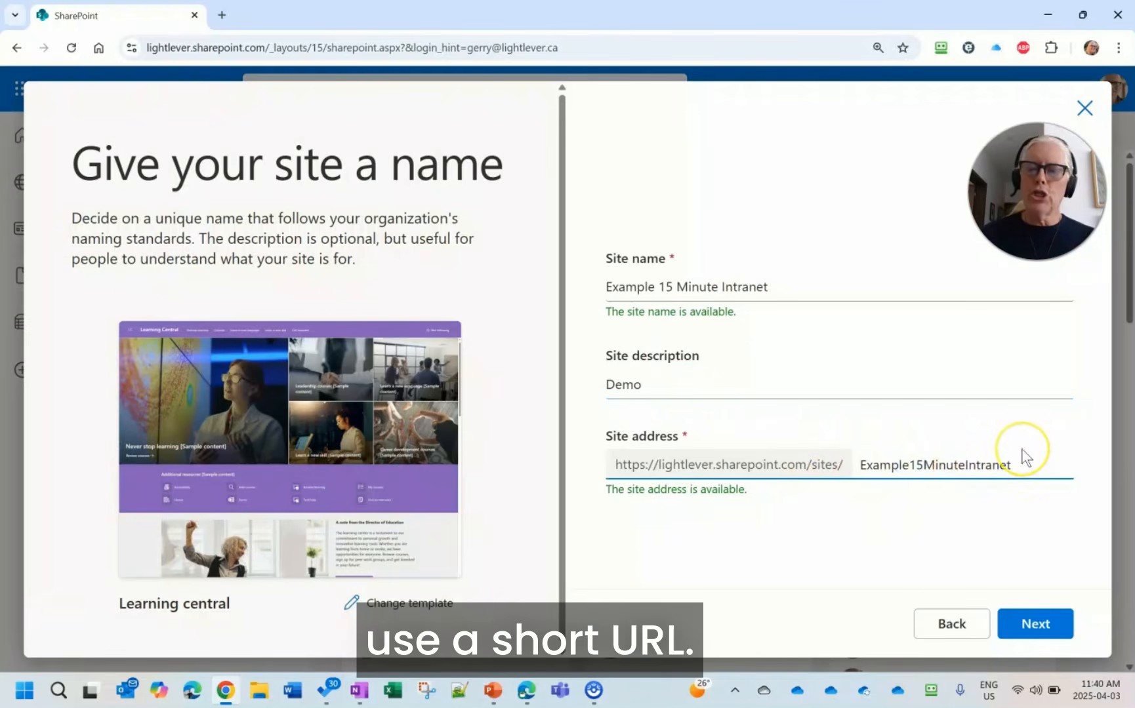
key(BackSpace)
key(BackSpace)
key(BackSpace)
key(BackSpace)
key(BackSpace)
key(BackSpace)
key(BackSpace)
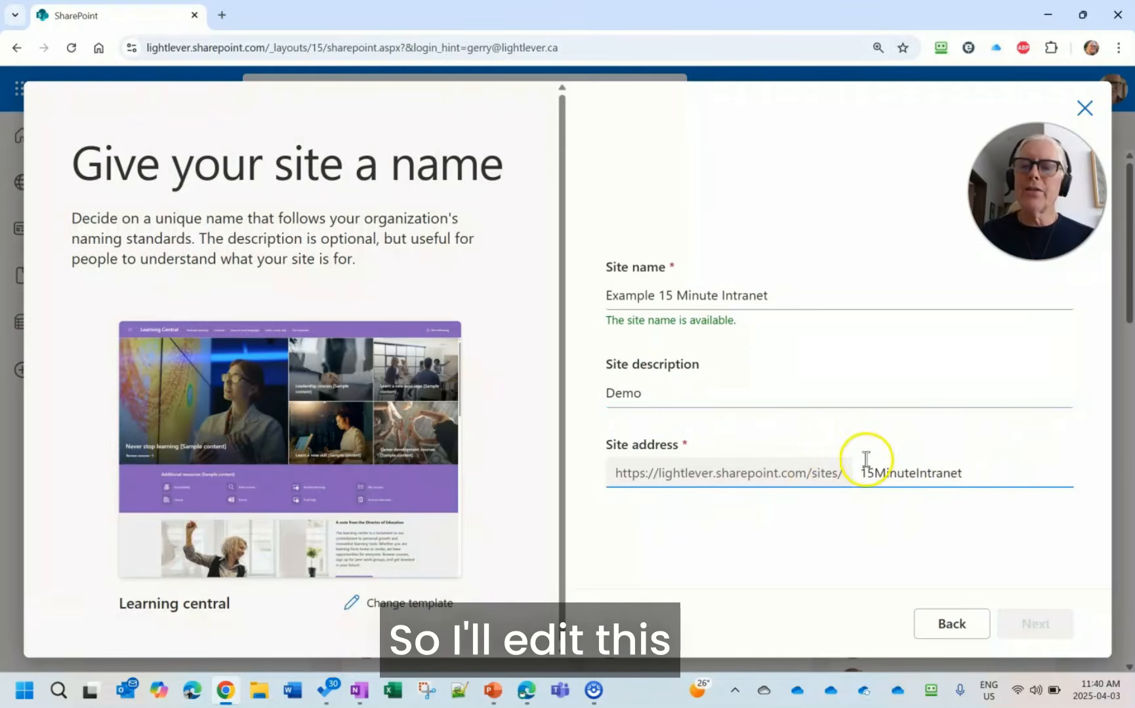
drag(896, 466, 1038, 467)
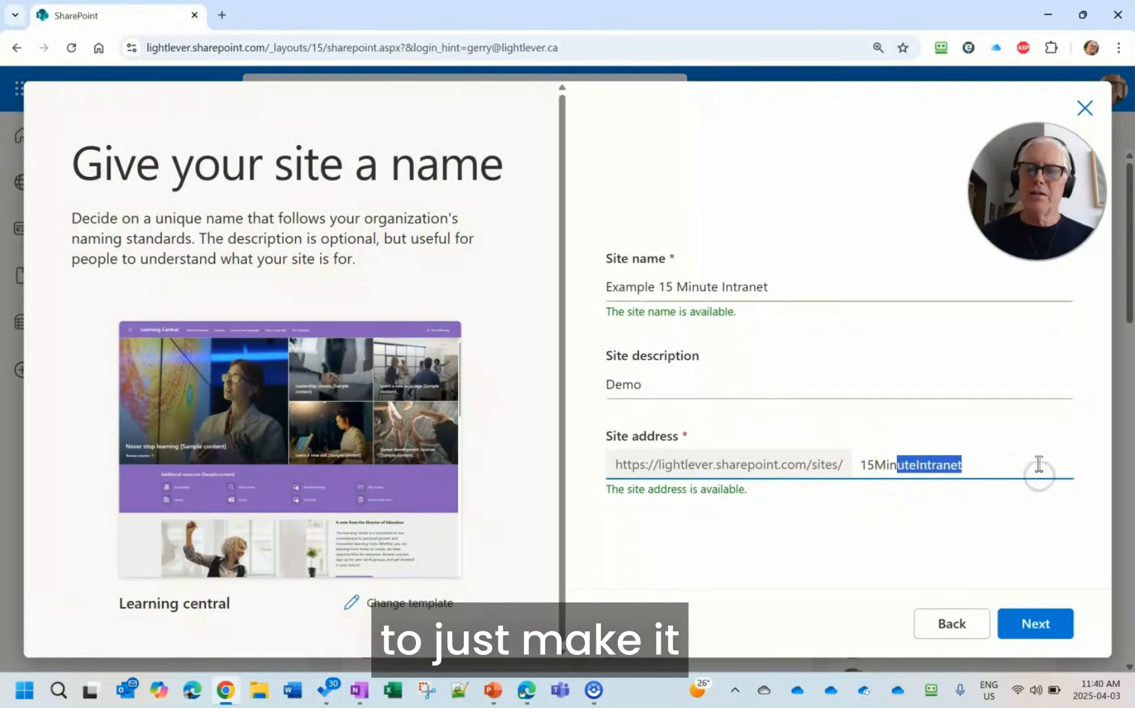
text(I)
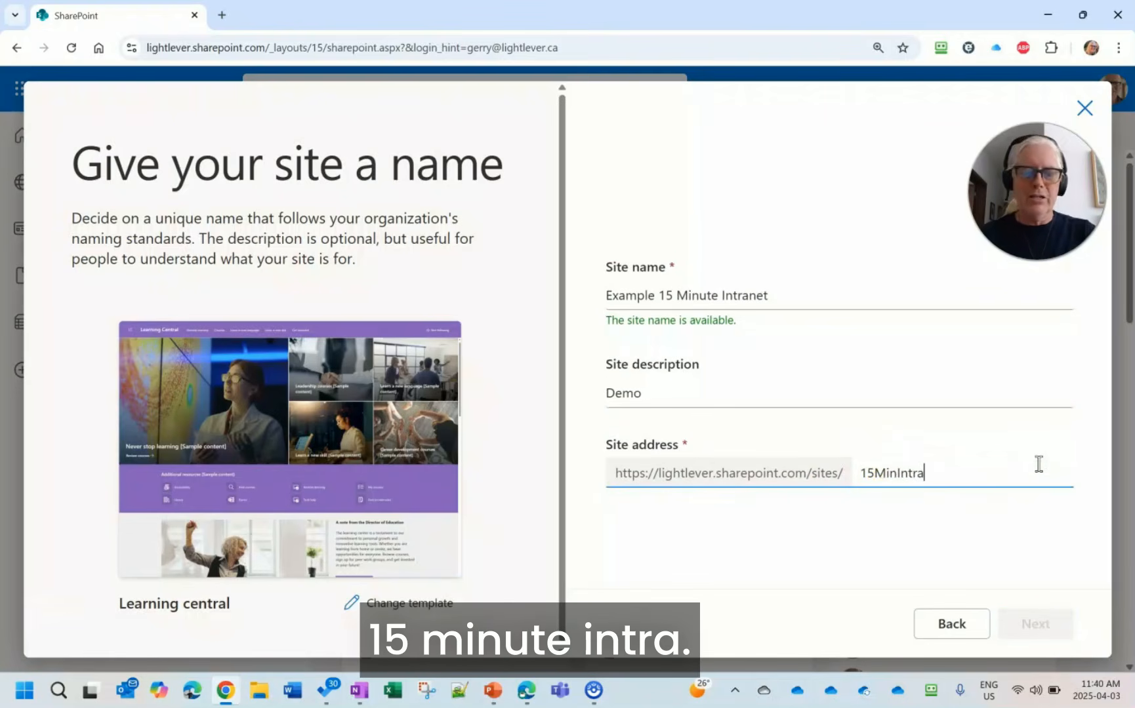
click(1046, 466)
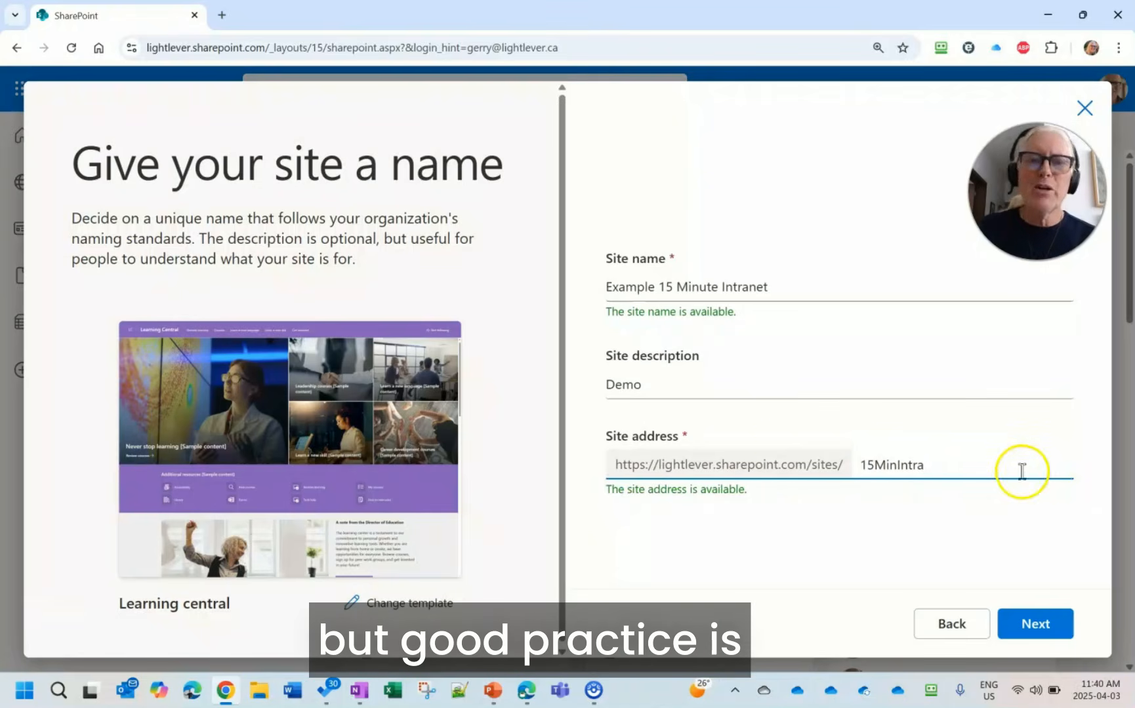
click(1032, 629)
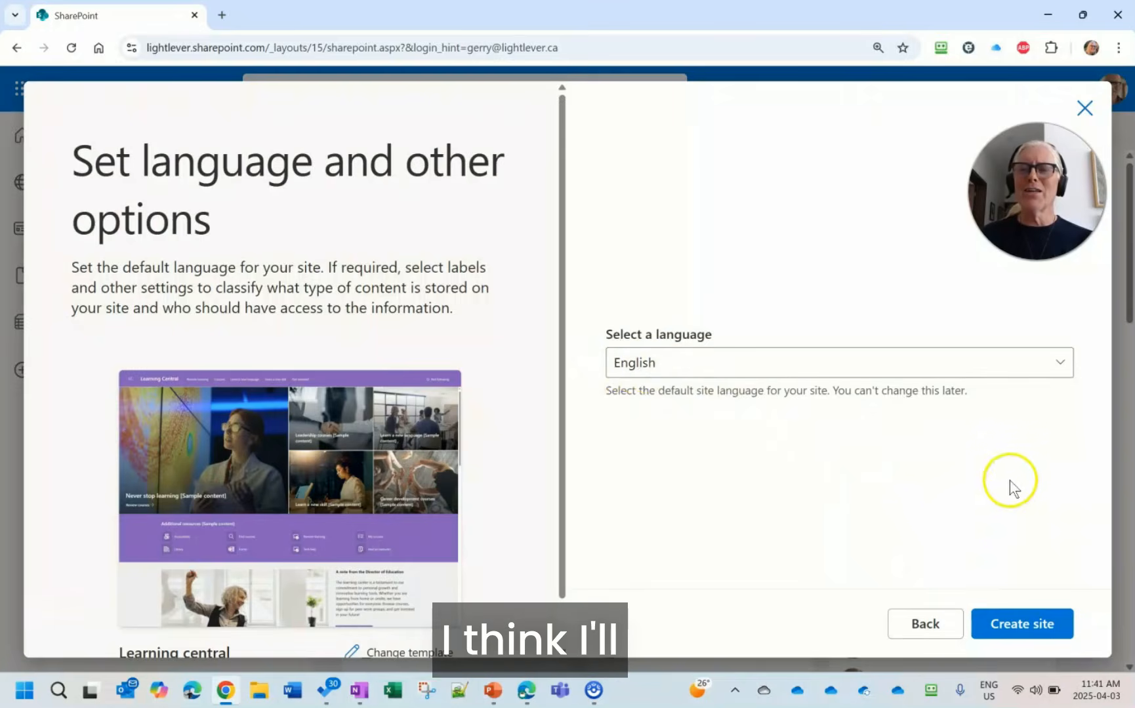
click(1043, 628)
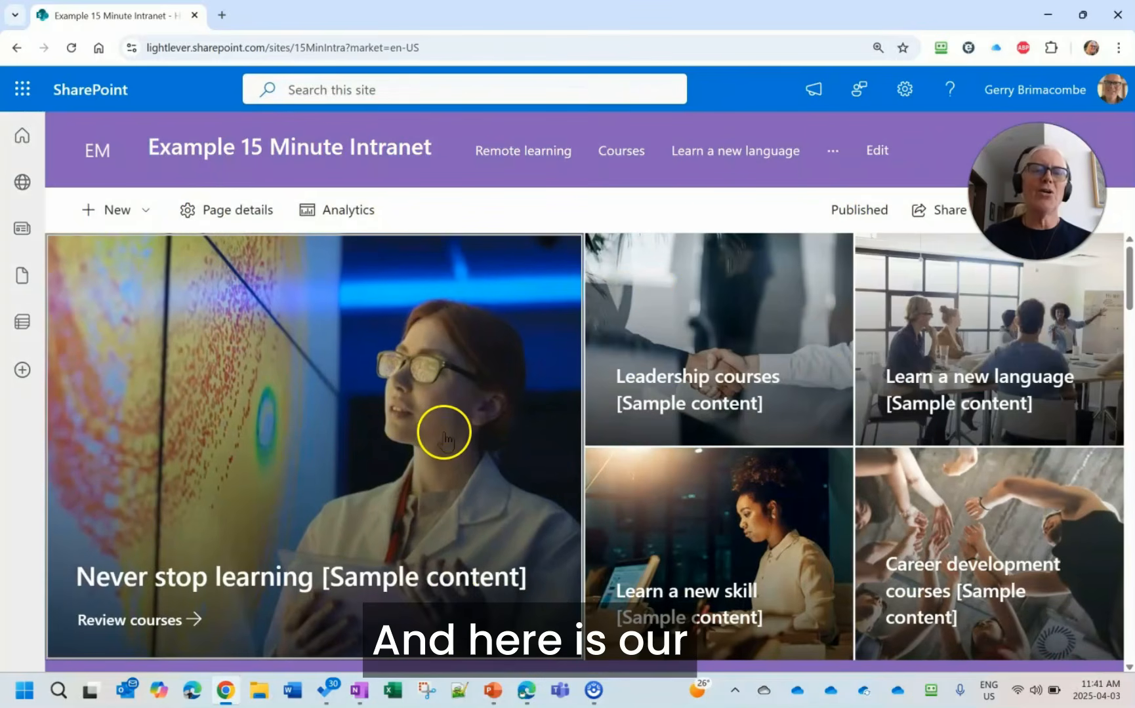
- Change the look of the new site by applying and saving Microsoft's Teal theme
scroll(458, 488, down, 2)
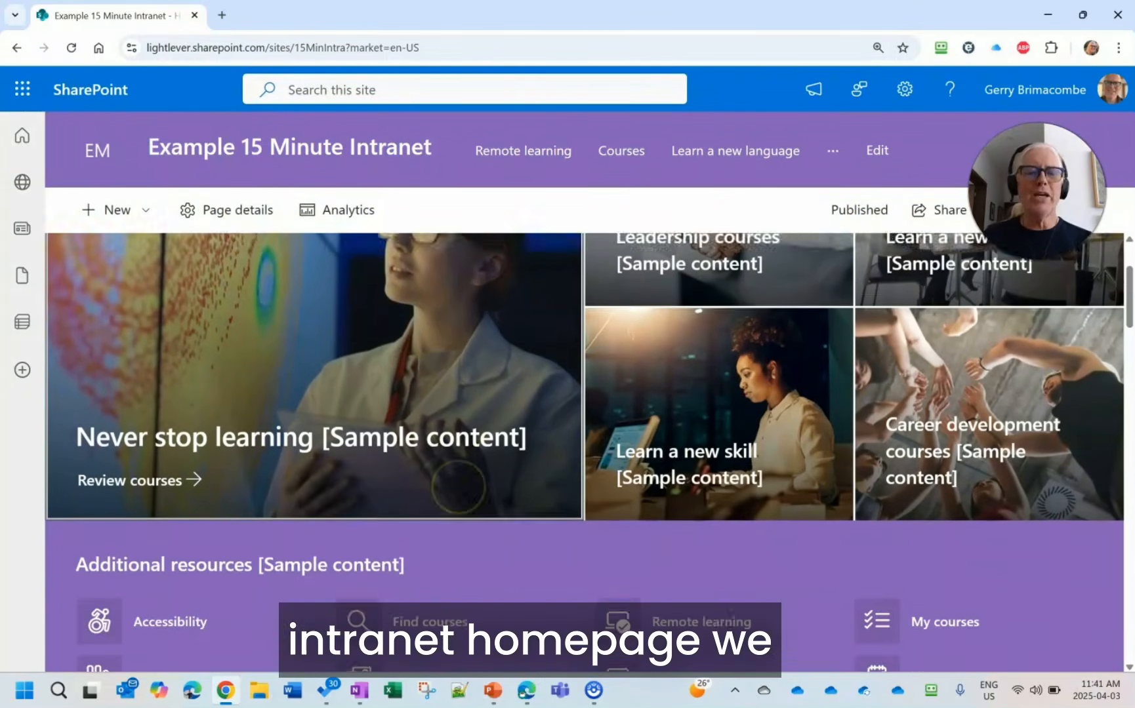
scroll(460, 492, up, 2)
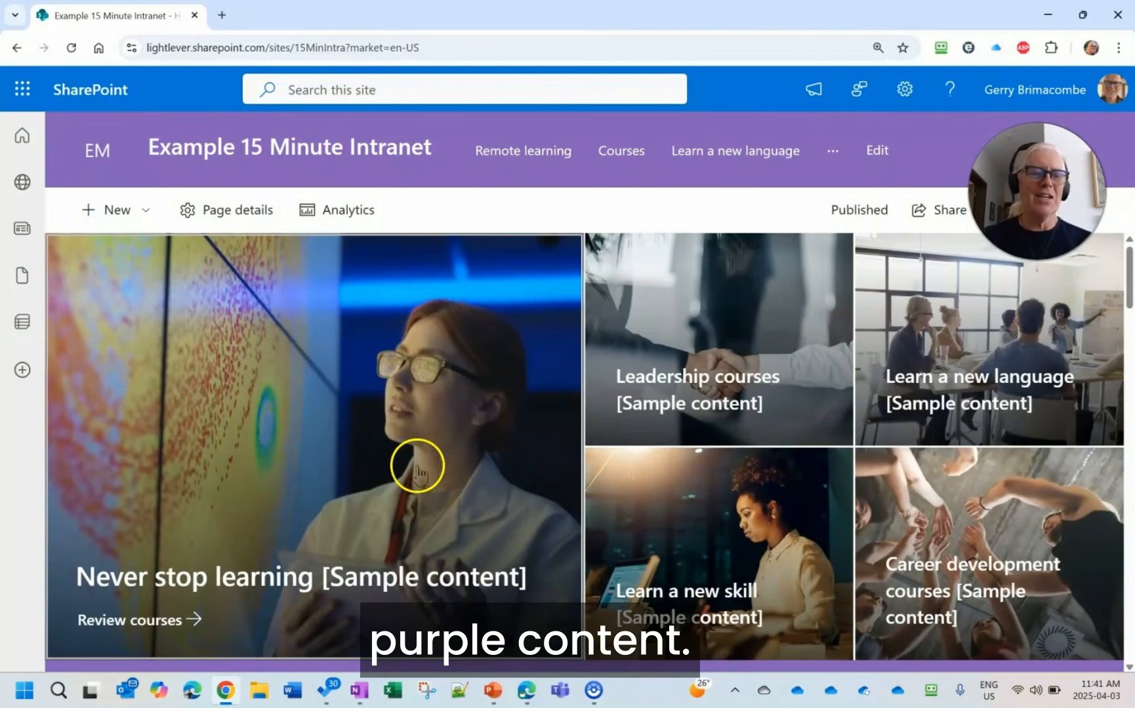
click(904, 89)
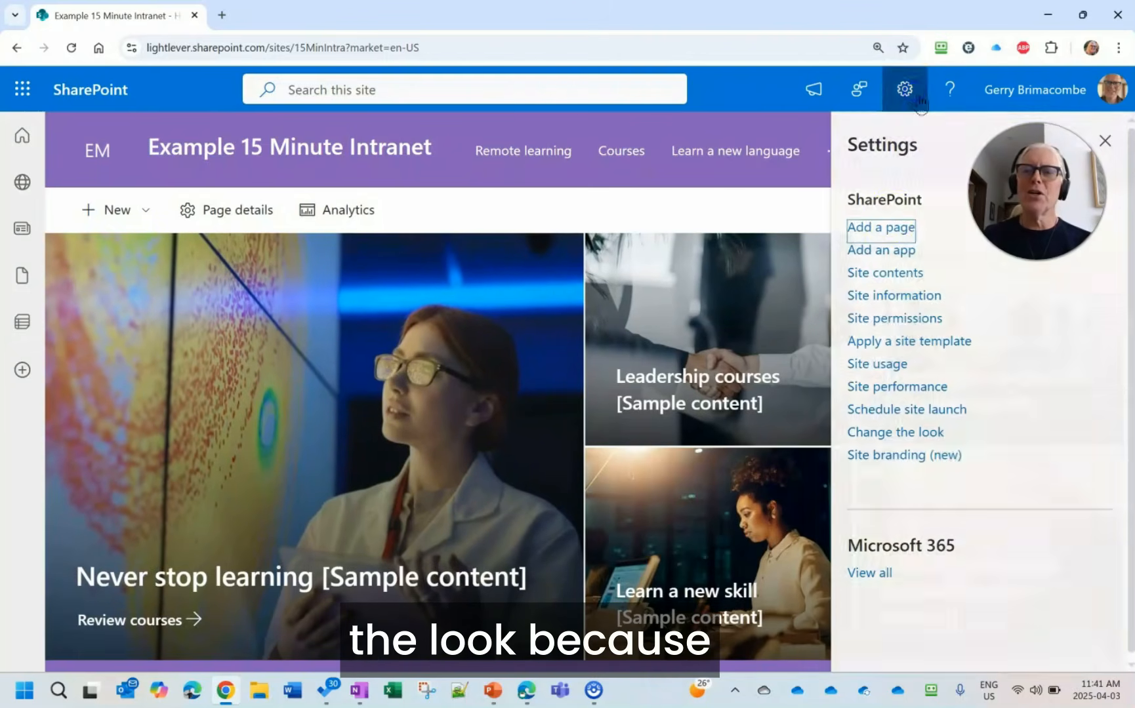
click(892, 432)
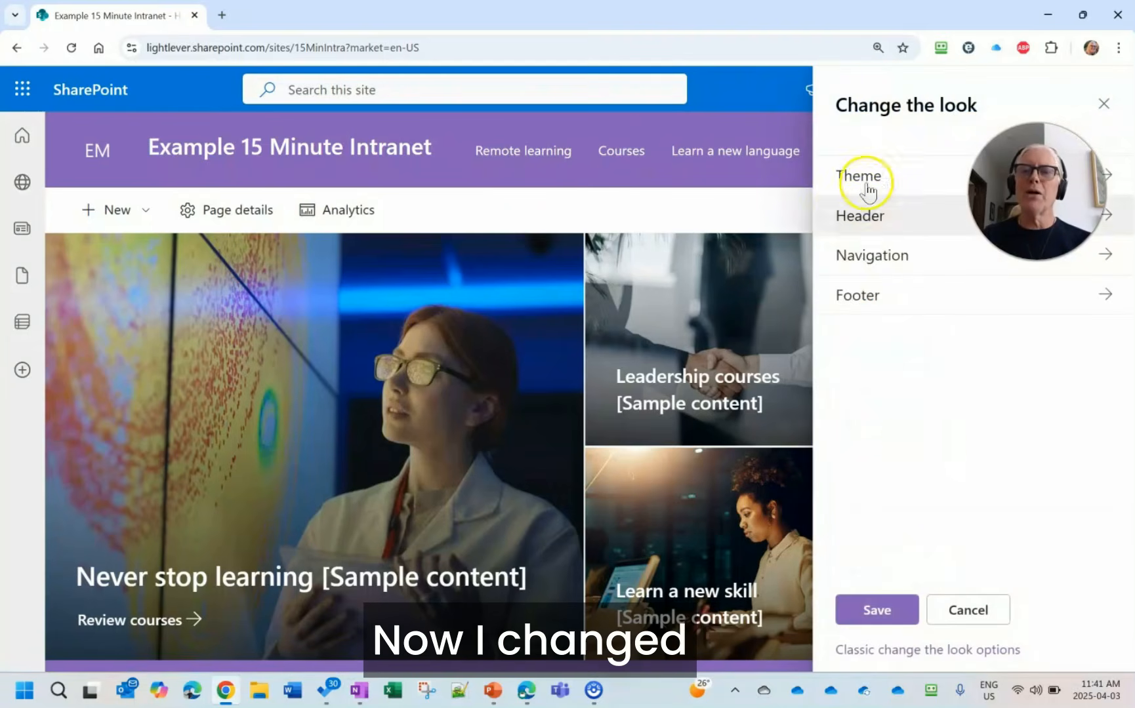
click(867, 175)
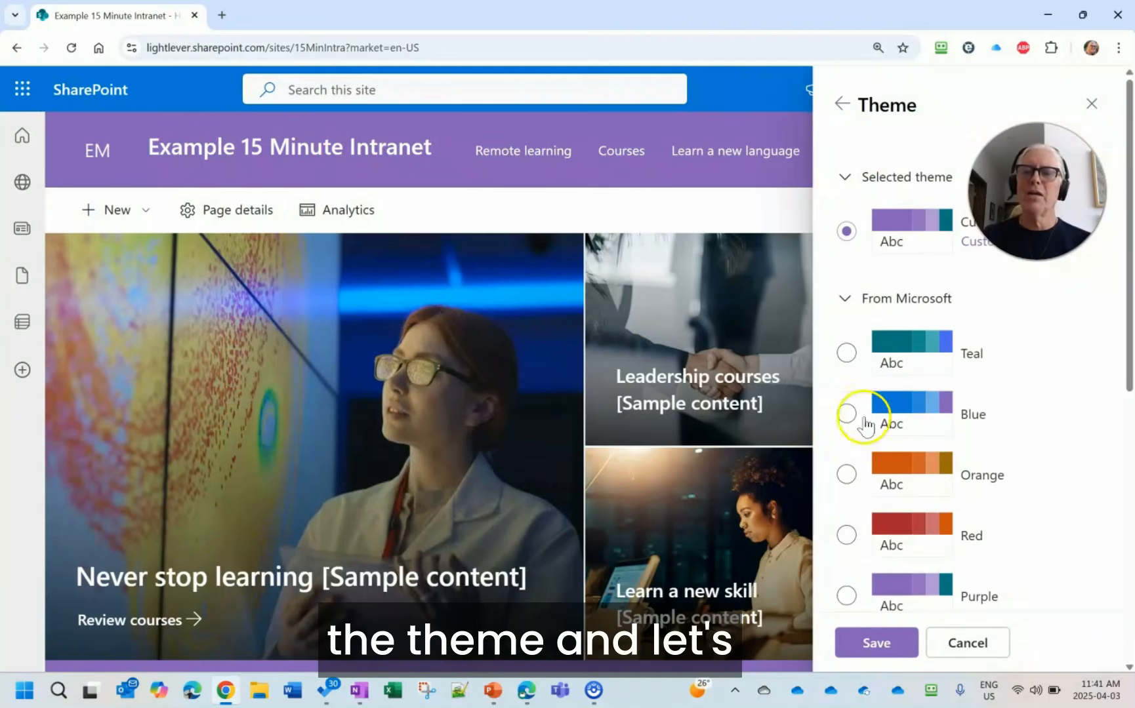
click(850, 354)
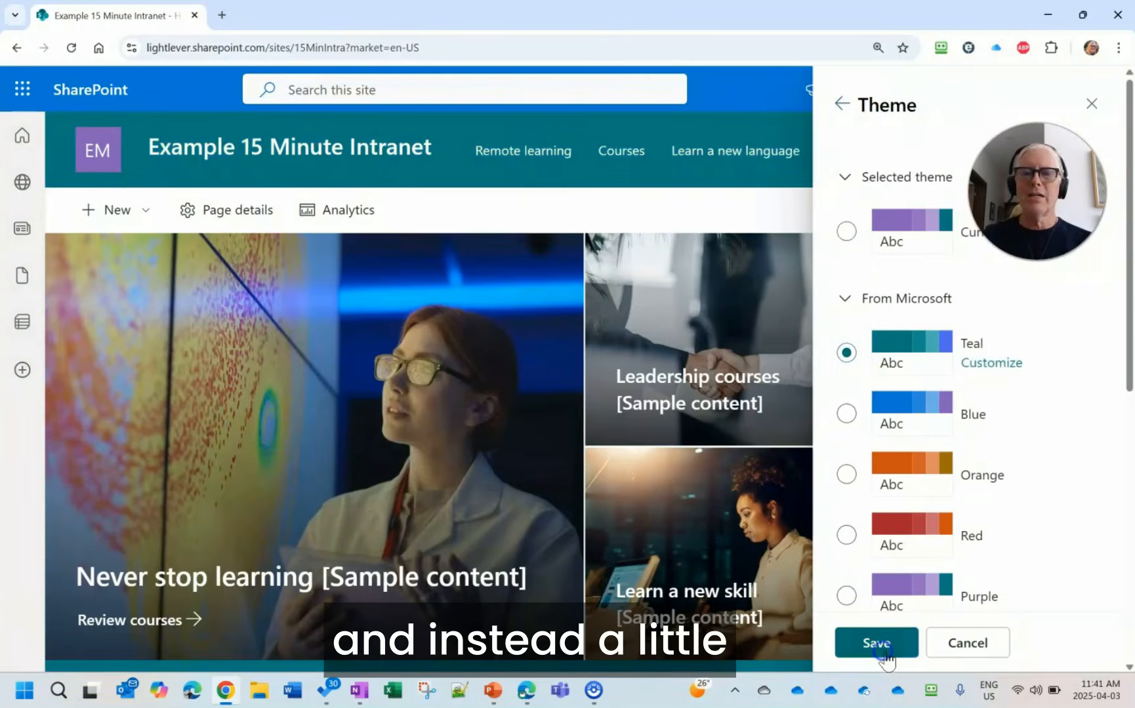
click(885, 652)
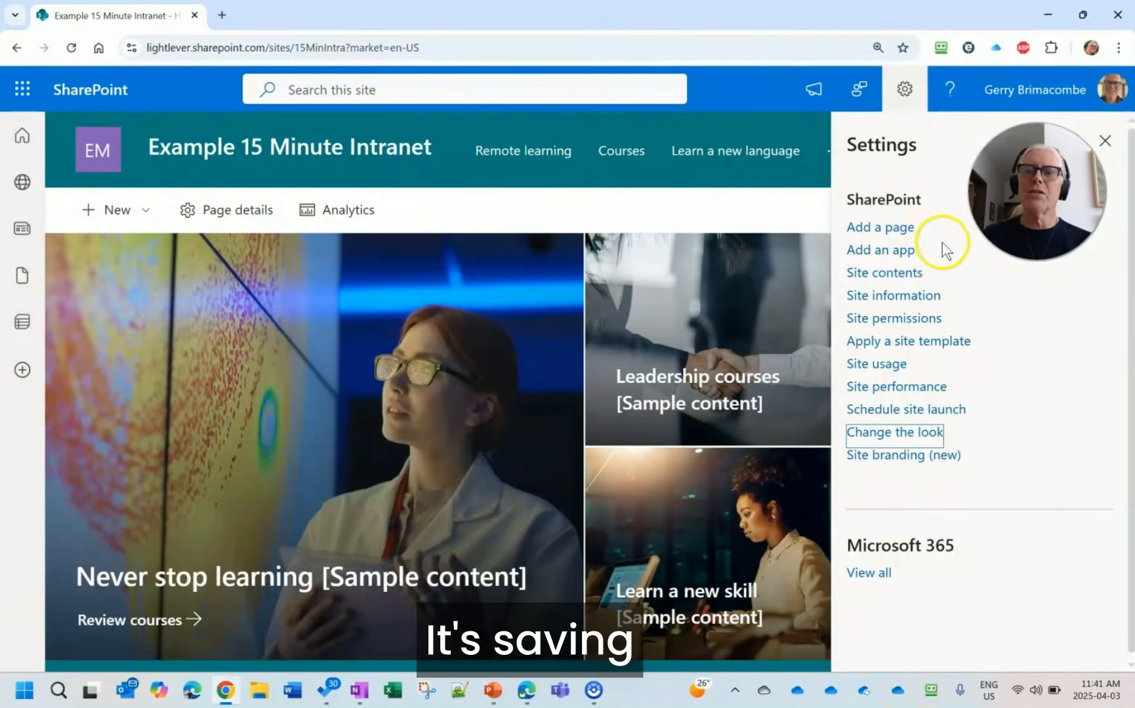
click(1105, 140)
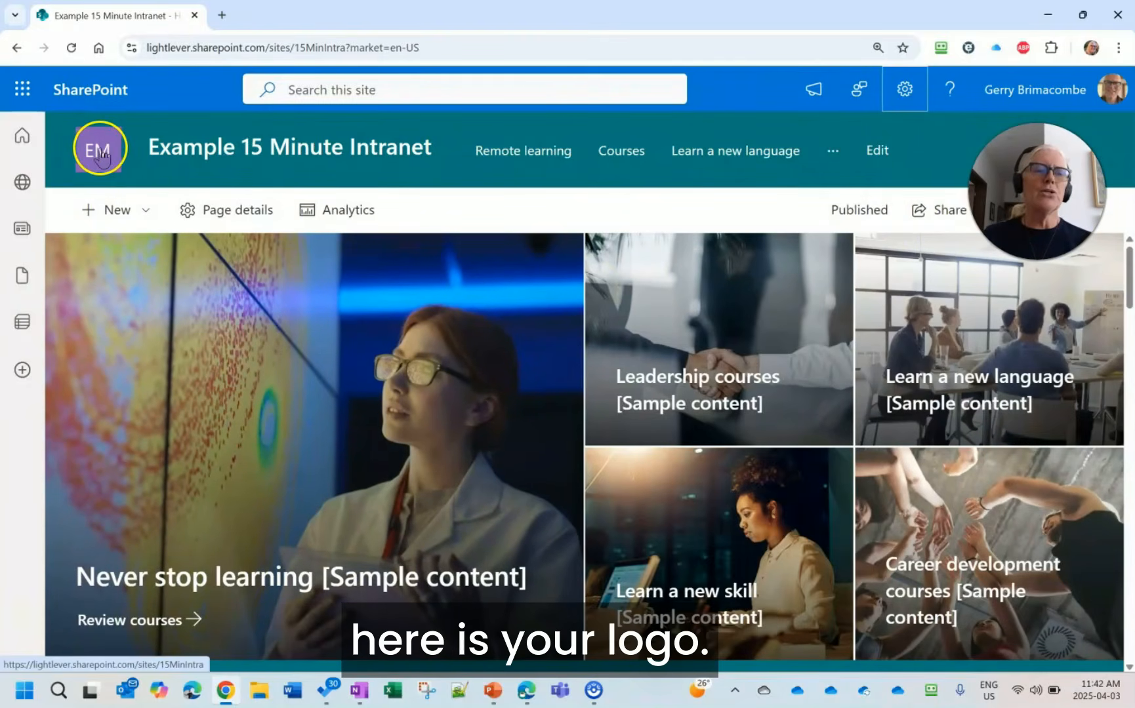
click(905, 92)
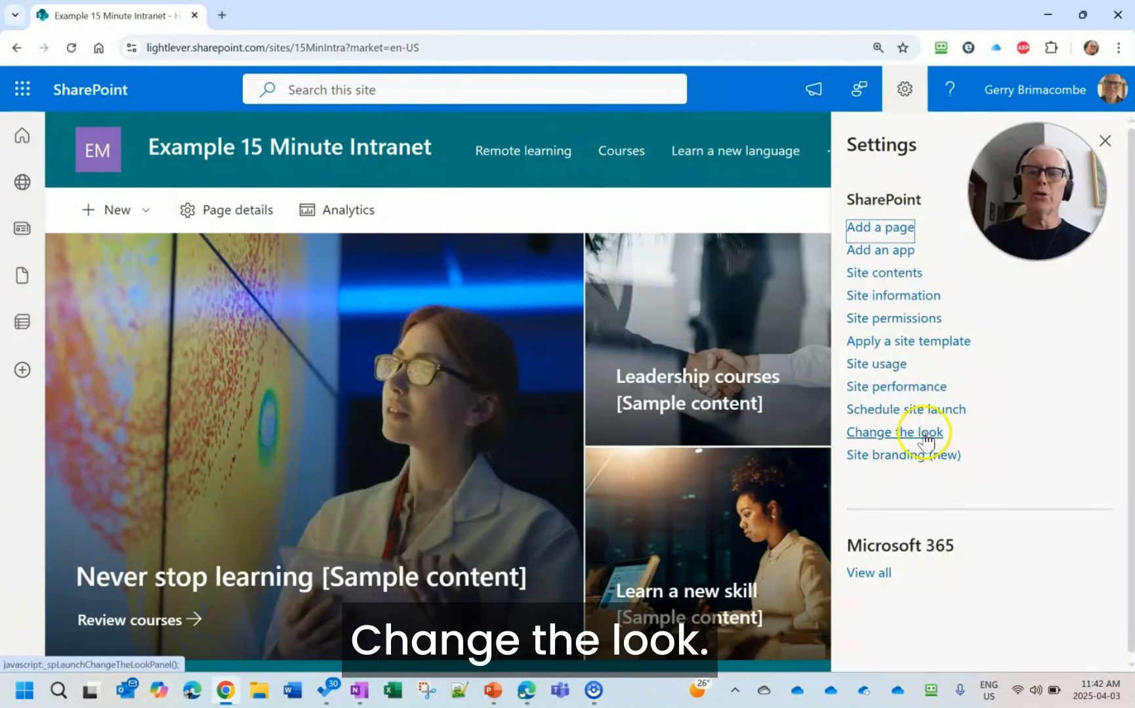
click(326, 391)
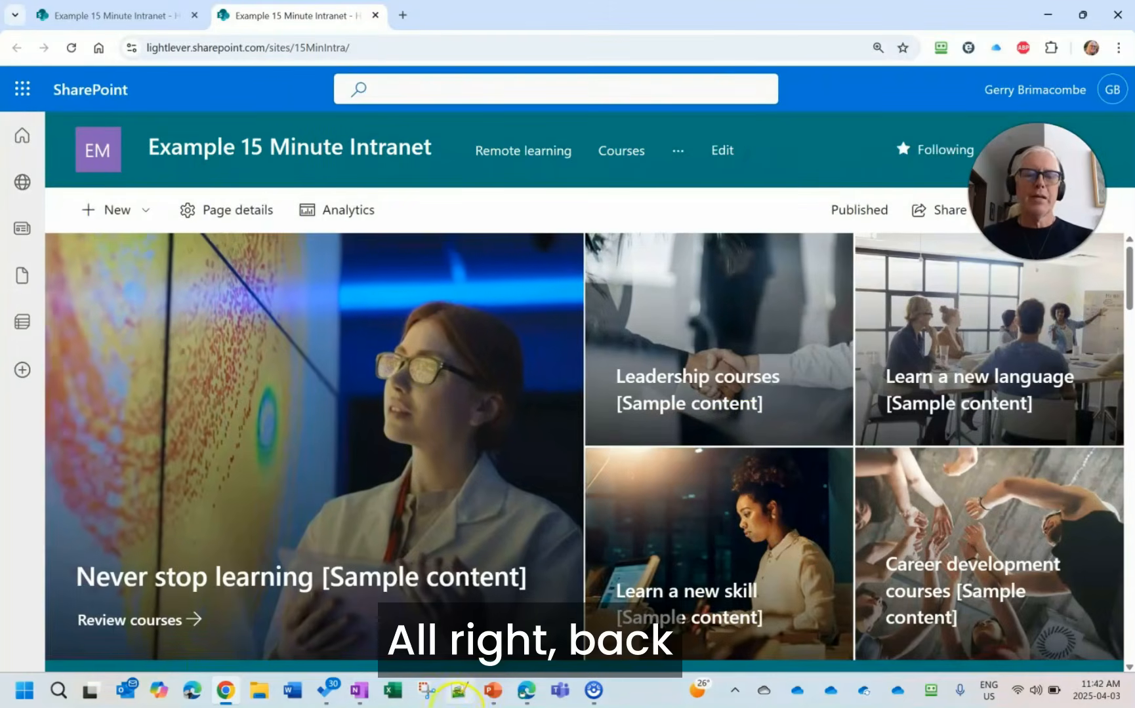
- Switch to the PowerPoint slide show and advance through the Modern Site Pages slide up to the Web Parts point
mouse_move(498, 701)
click(504, 603)
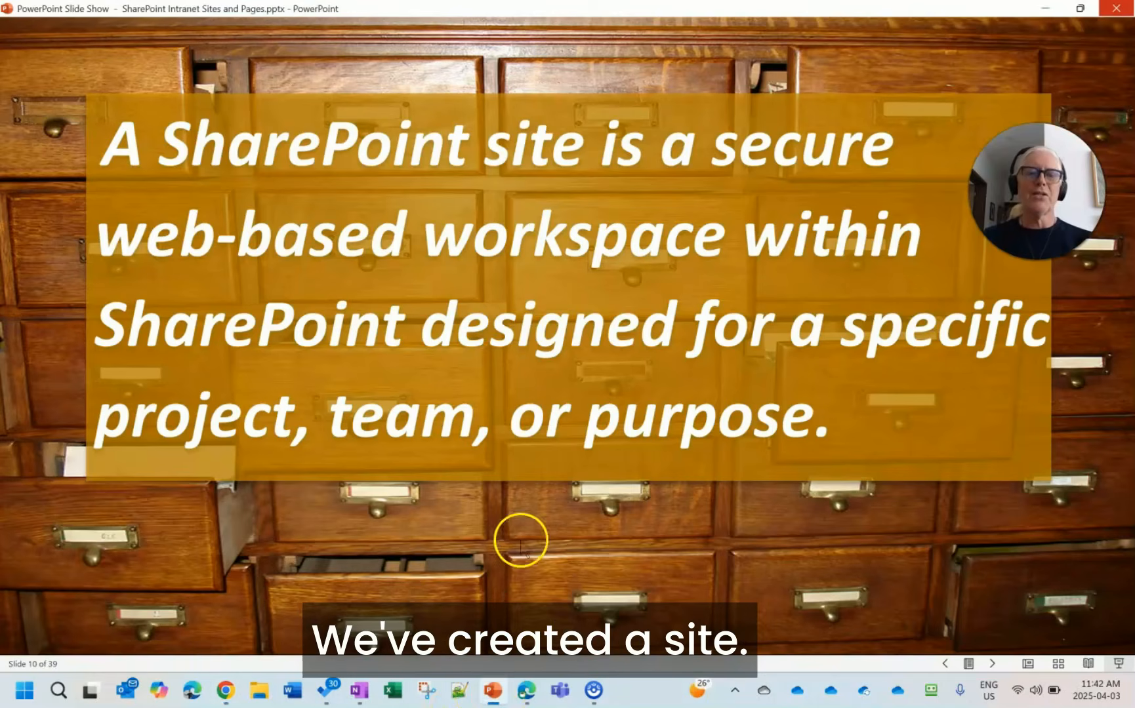
click(515, 483)
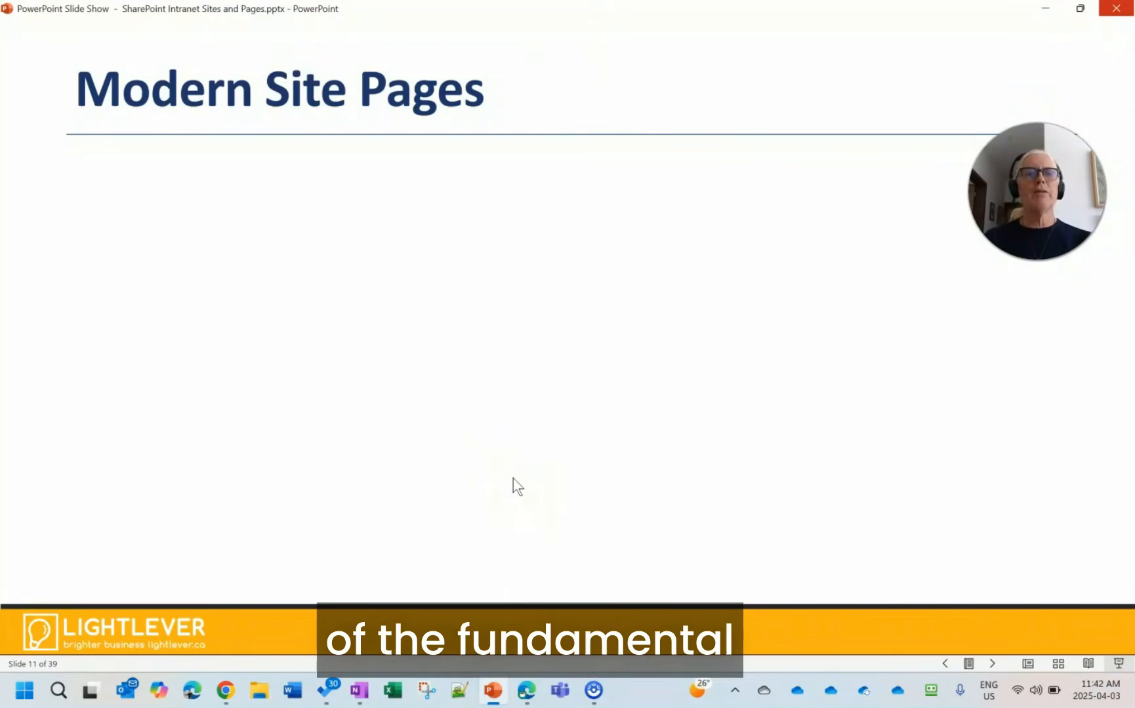
key(Right)
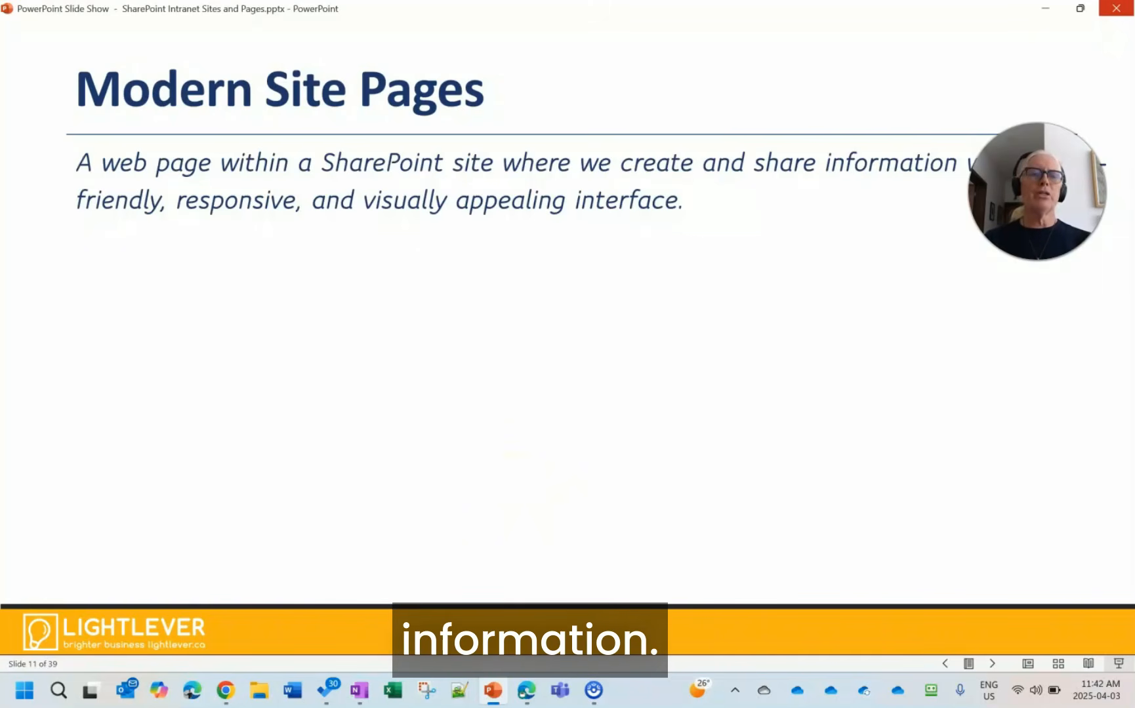
key(Right)
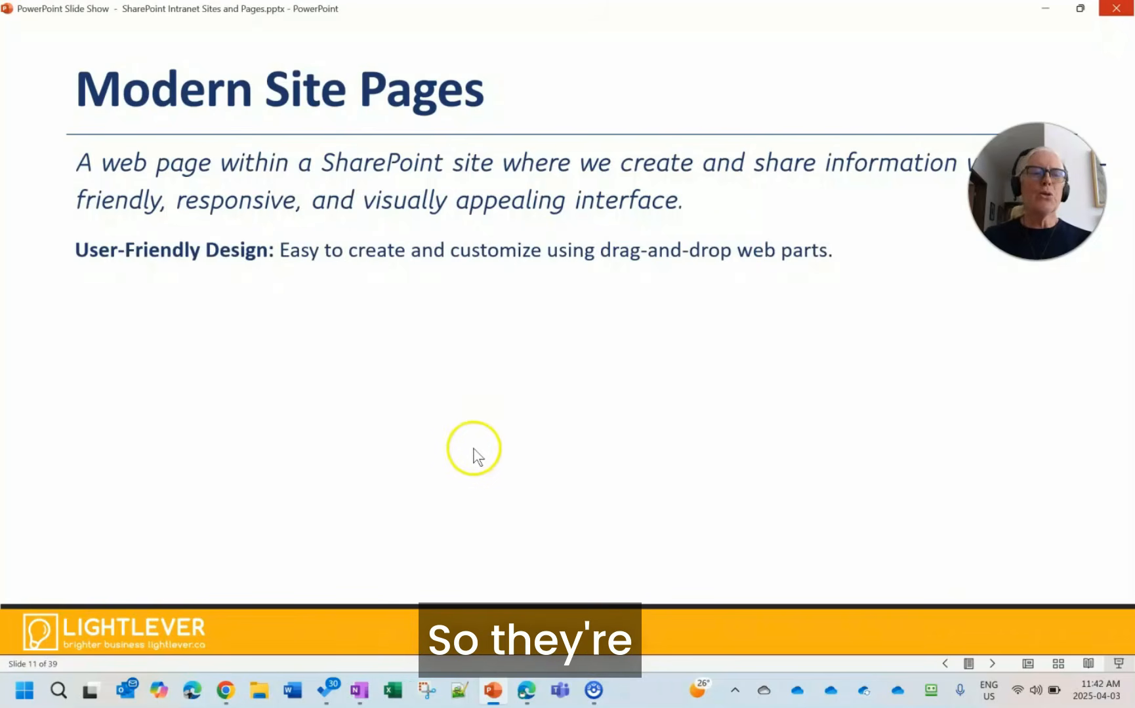
click(643, 383)
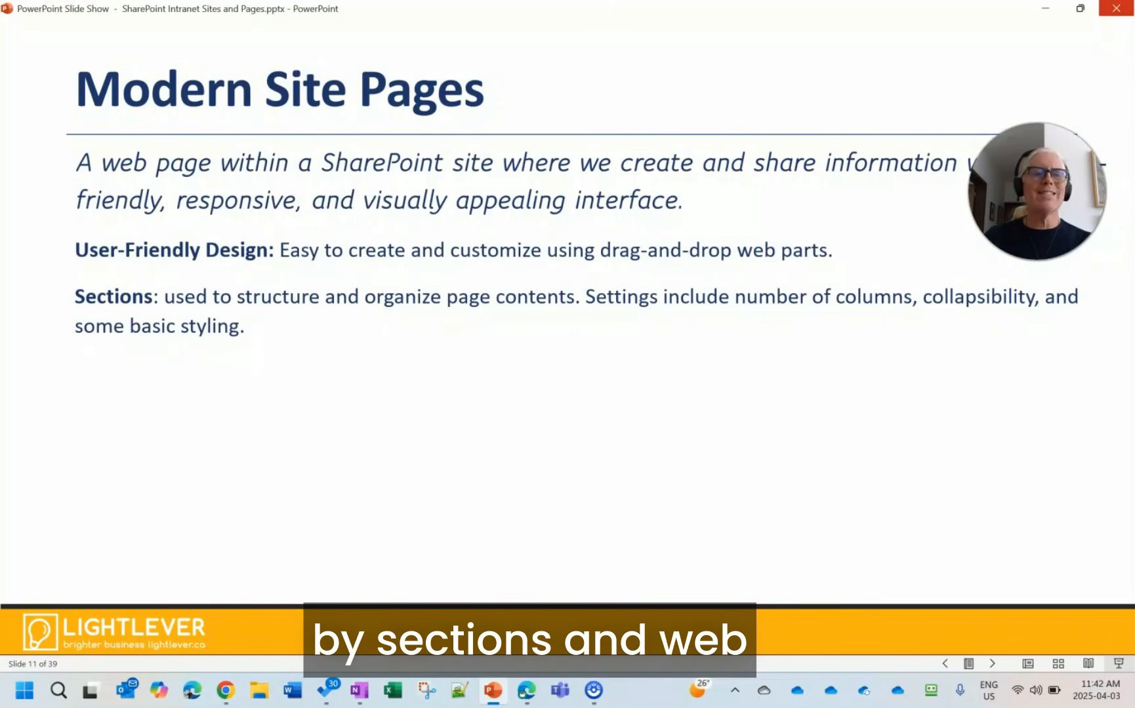
key(Right)
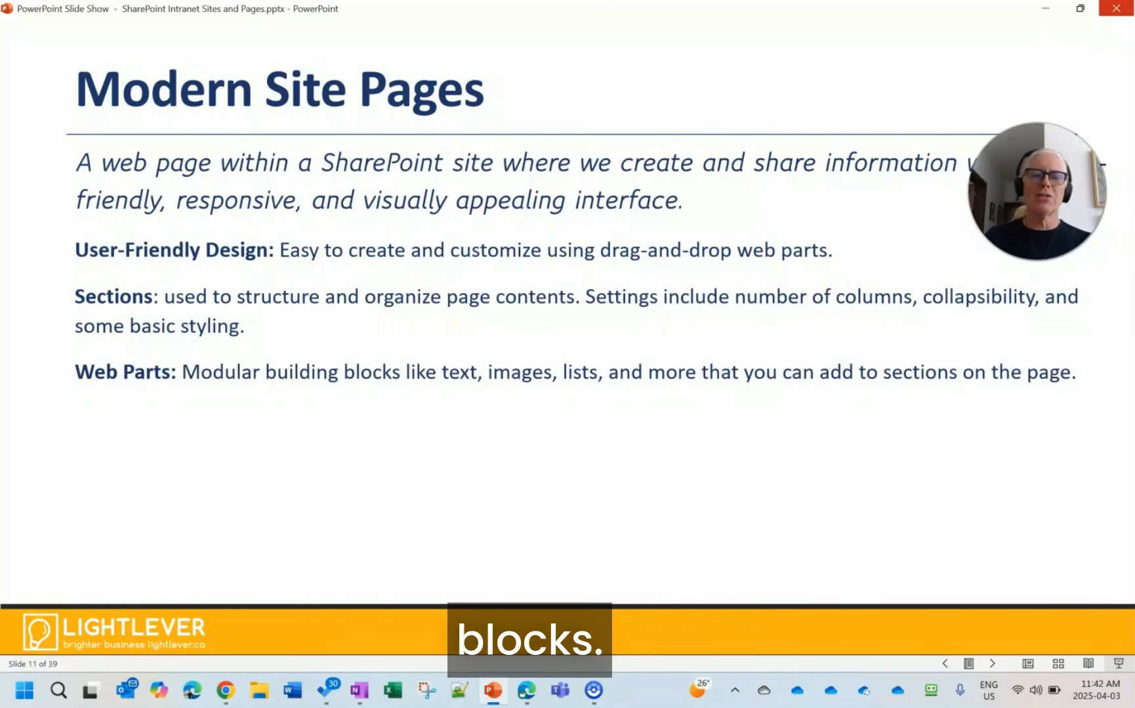
- Advance the Modern Site Pages slide through the Responsive Layout and Rich Multimedia Integration points
click(599, 459)
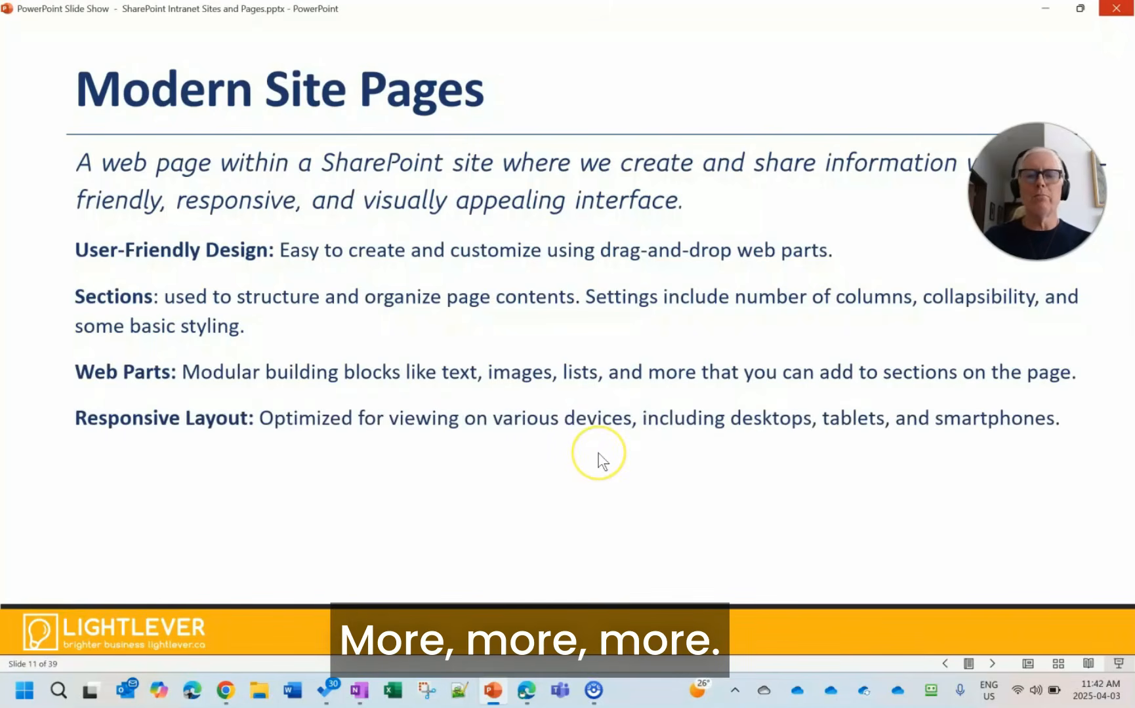
click(601, 445)
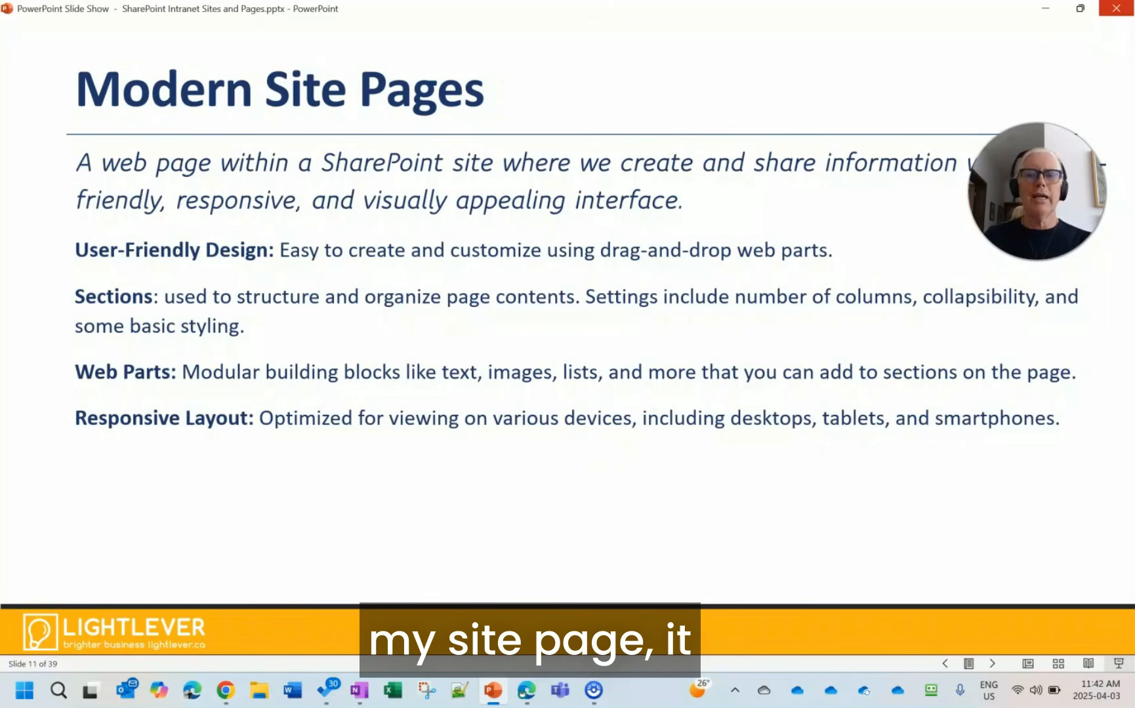
key(Right)
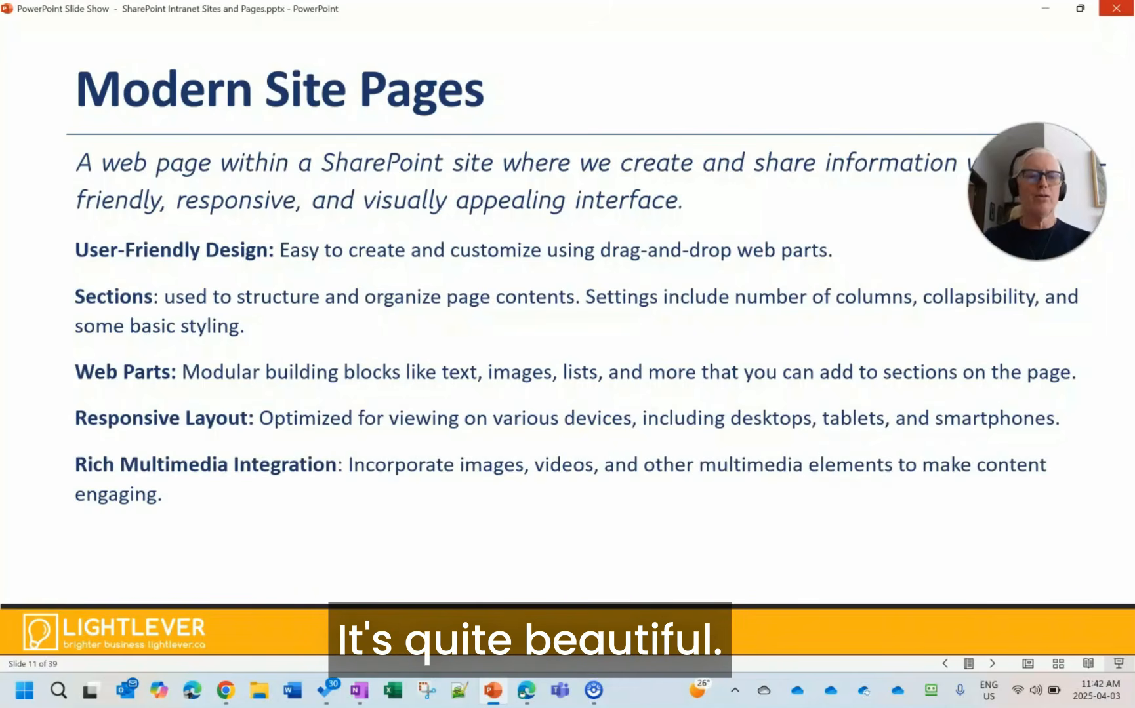
key(Right)
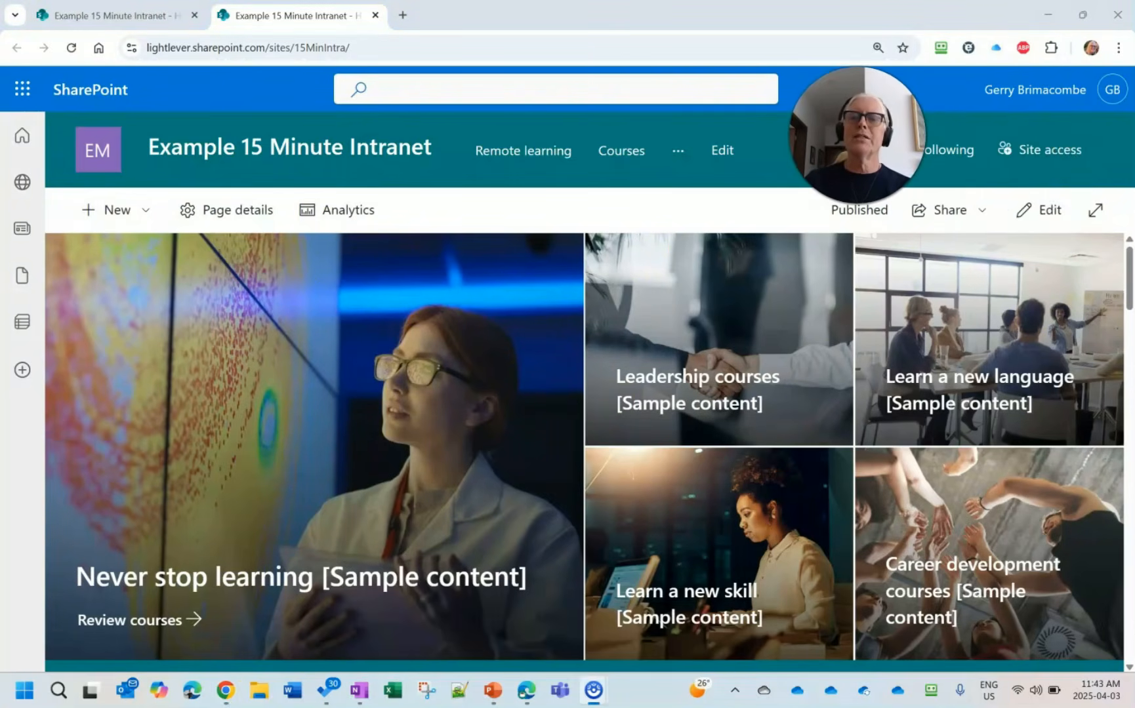
- Switch to the intranet site in the browser, open its home page for editing, and close the toolbox to review the page sections
click(1049, 212)
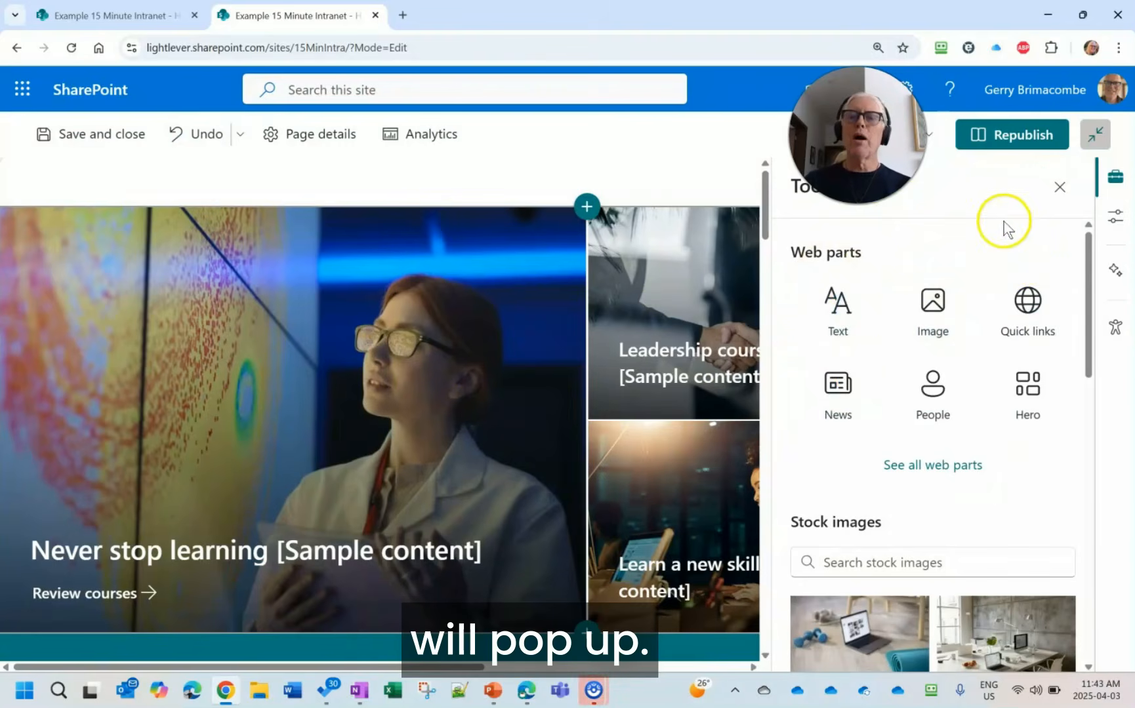
click(1060, 188)
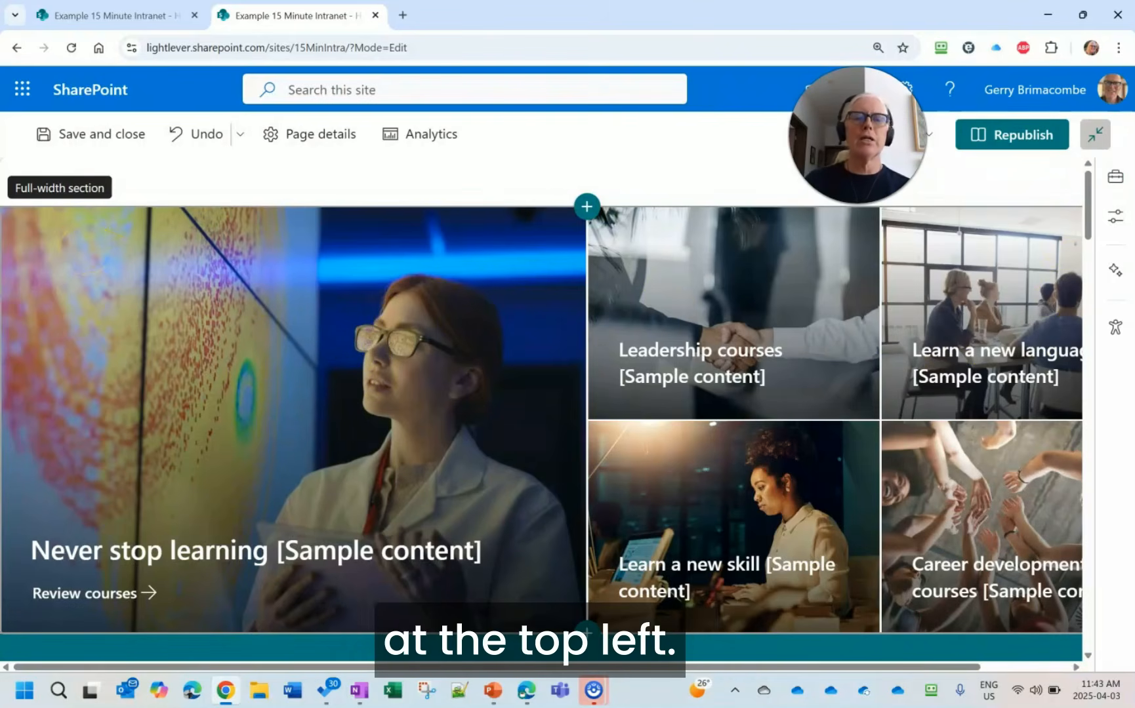
scroll(155, 272, down, 6)
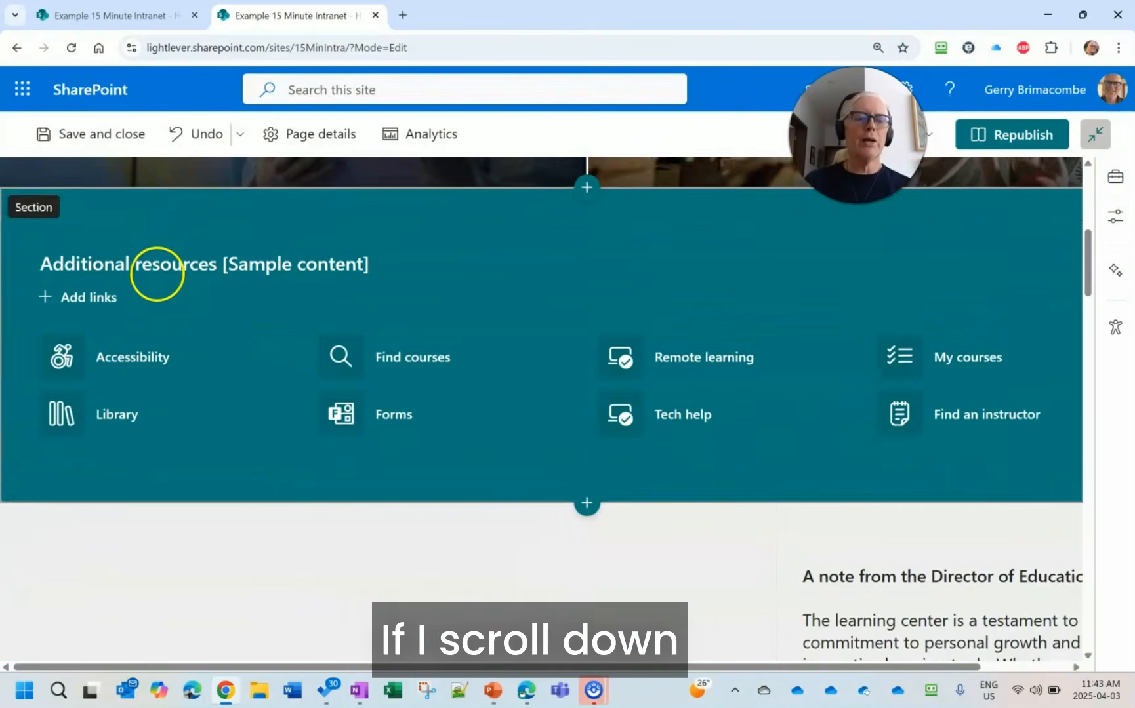
scroll(216, 312, down, 3)
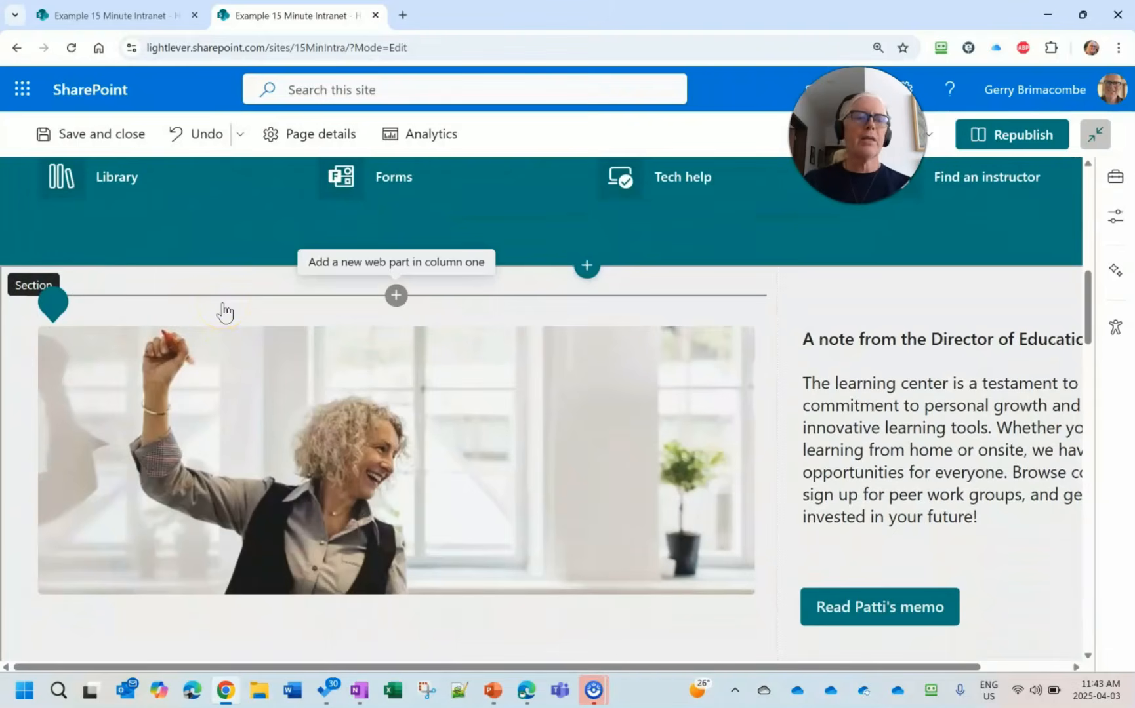
- Dismiss the image tip and delete the image web part beside the note from the Director of Education
click(231, 308)
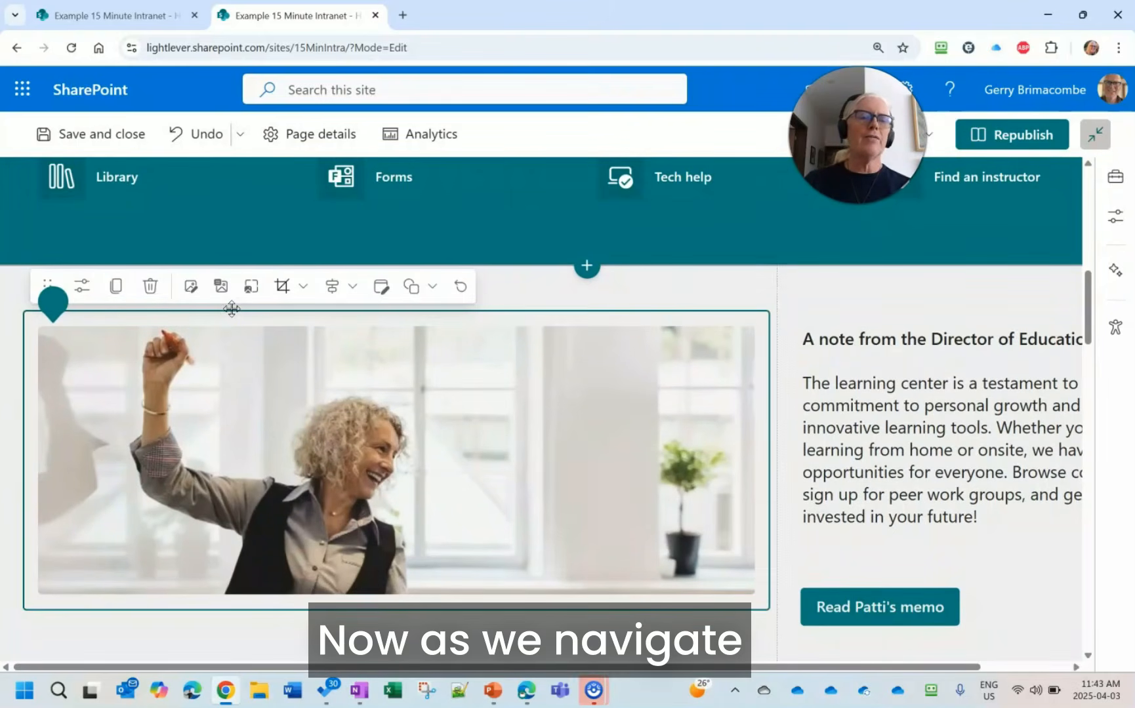
click(239, 315)
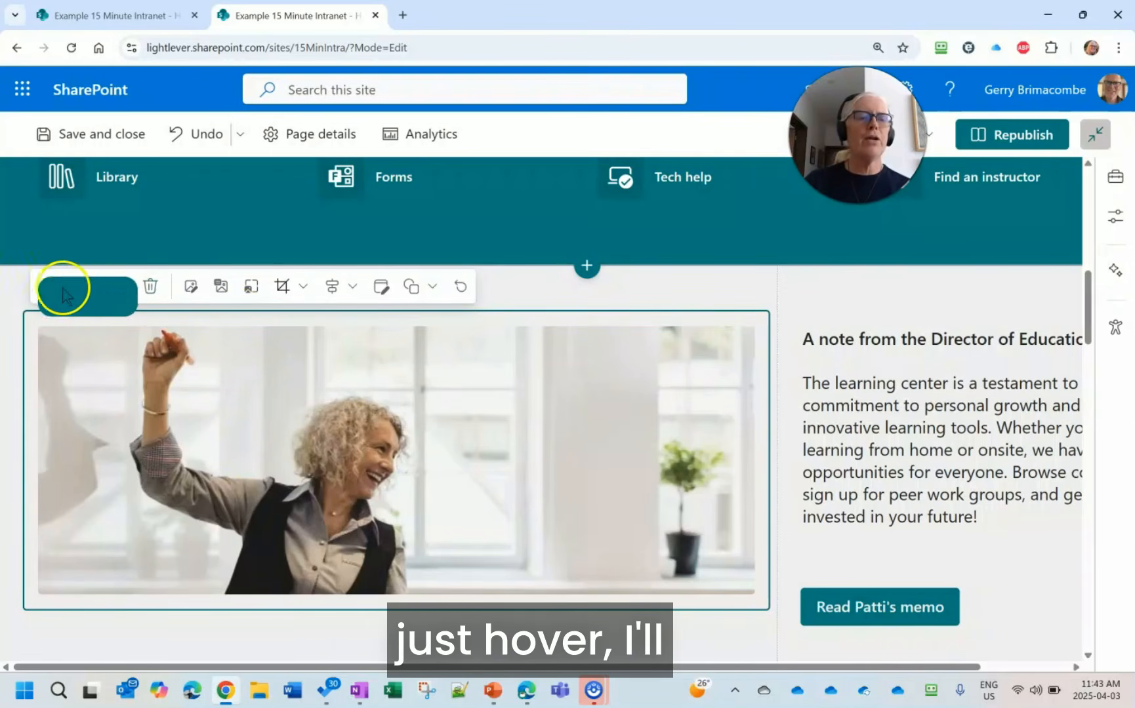
mouse_move(51, 286)
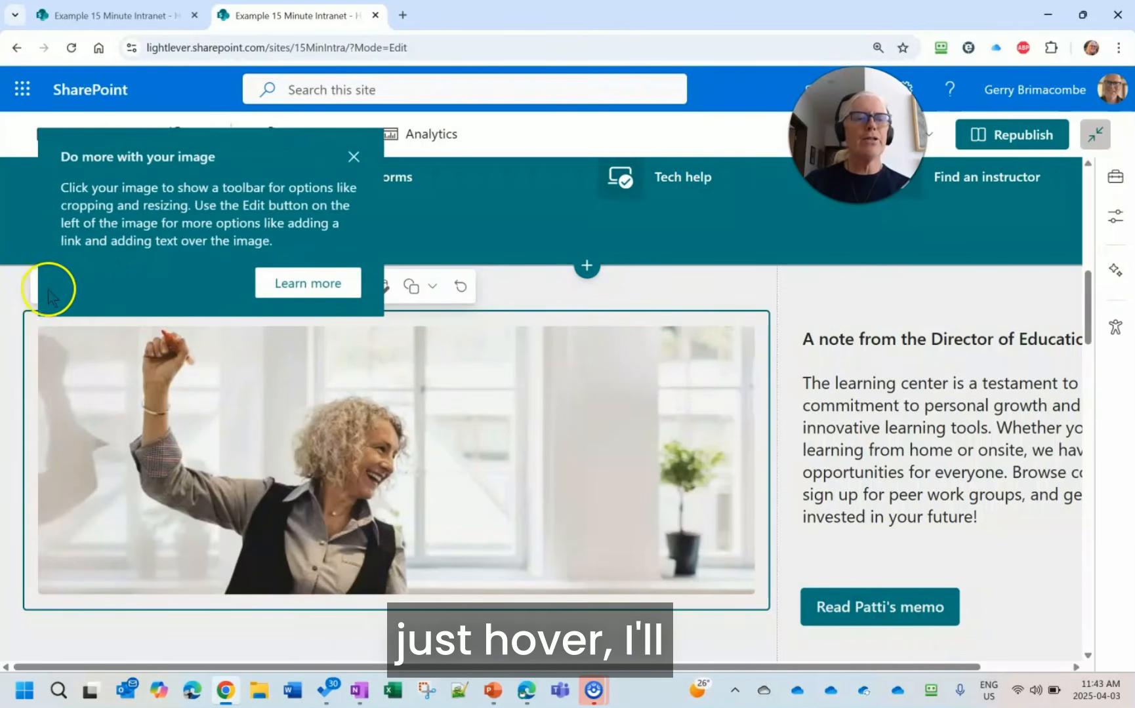
click(354, 157)
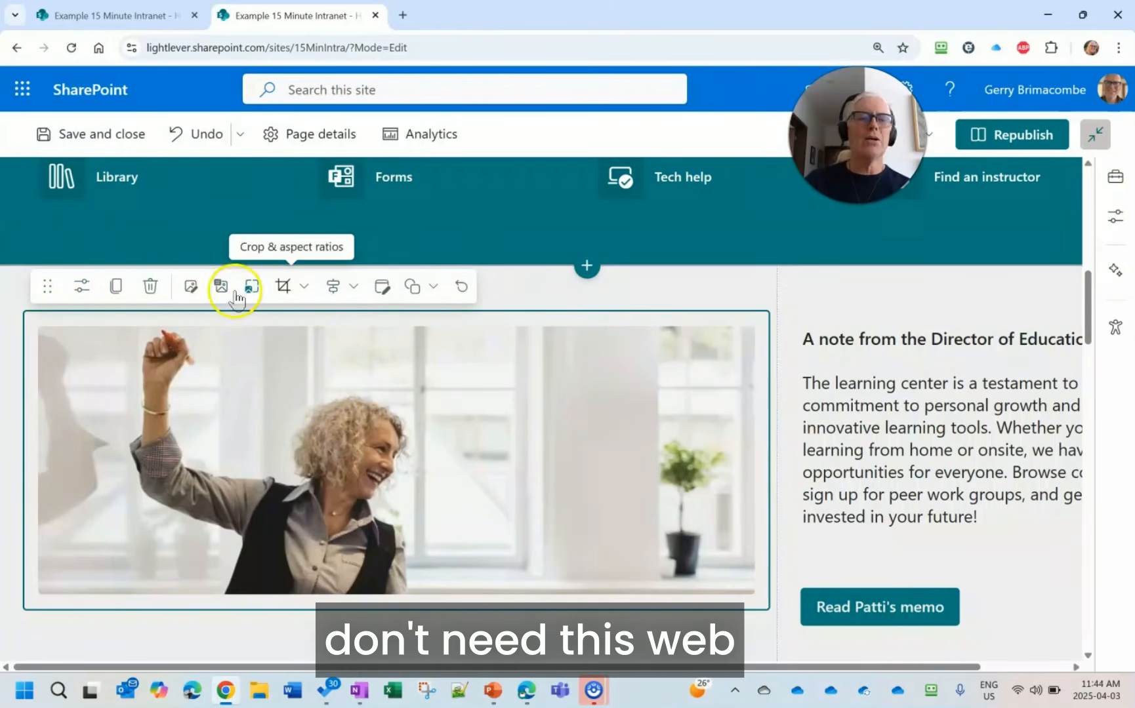
click(150, 286)
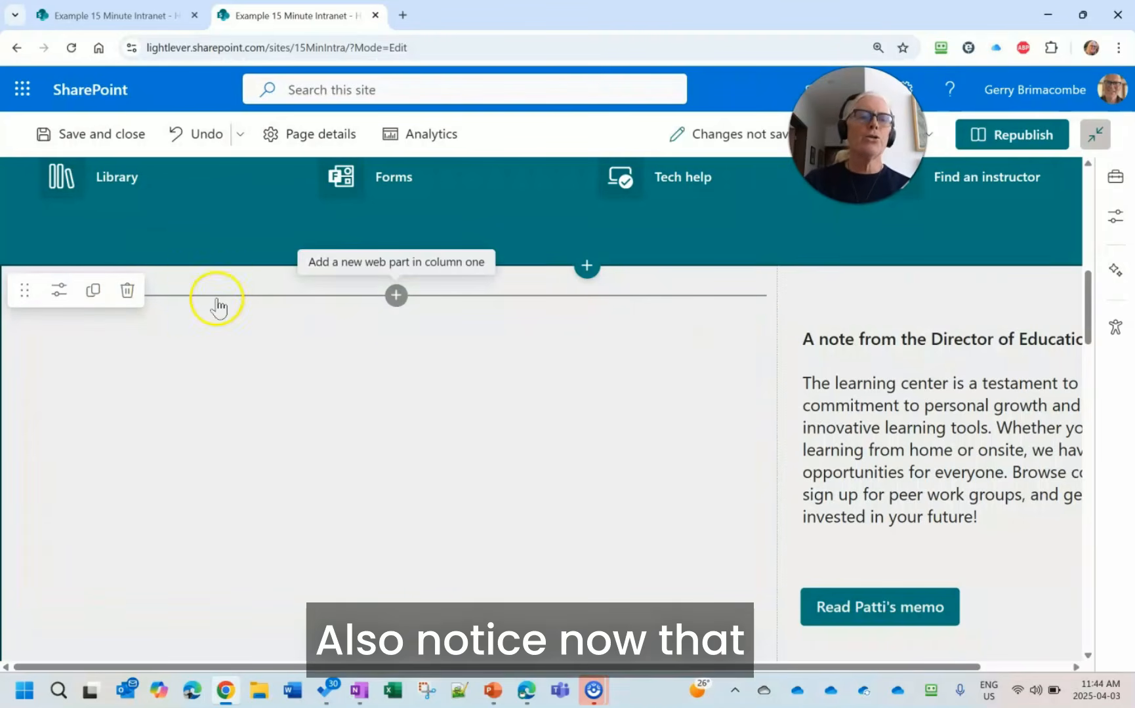
- Try the two-column, one-third left, one-third right and one-column layouts on the section holding the Director of Education note
click(229, 360)
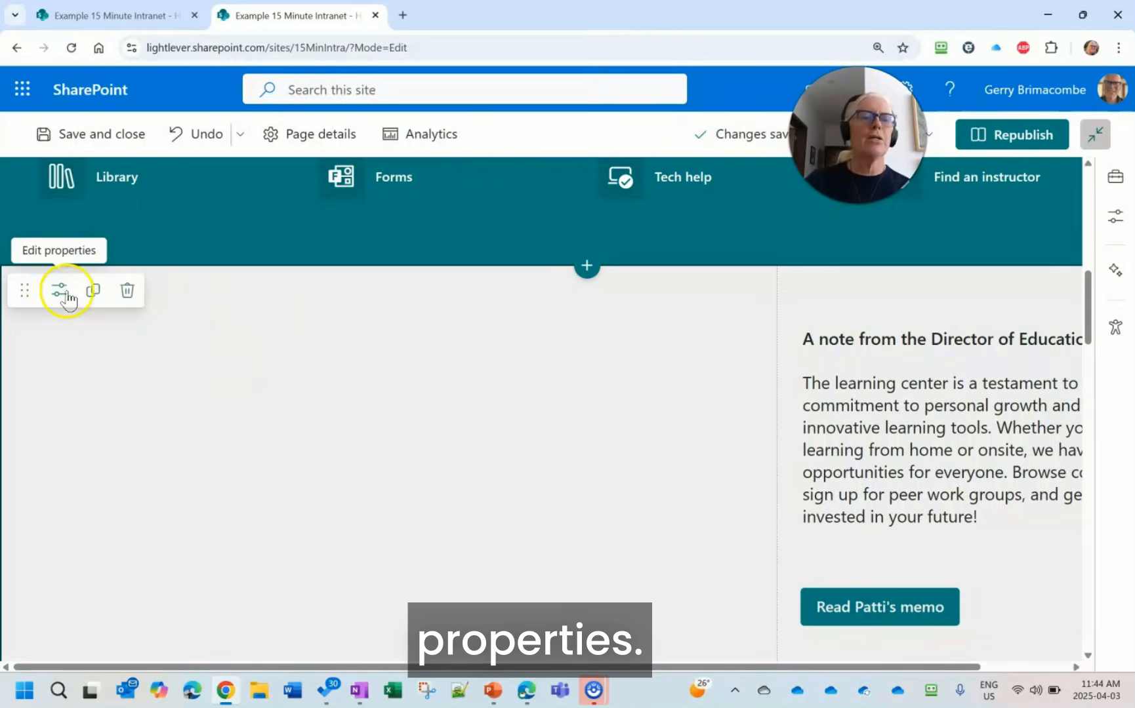
click(60, 293)
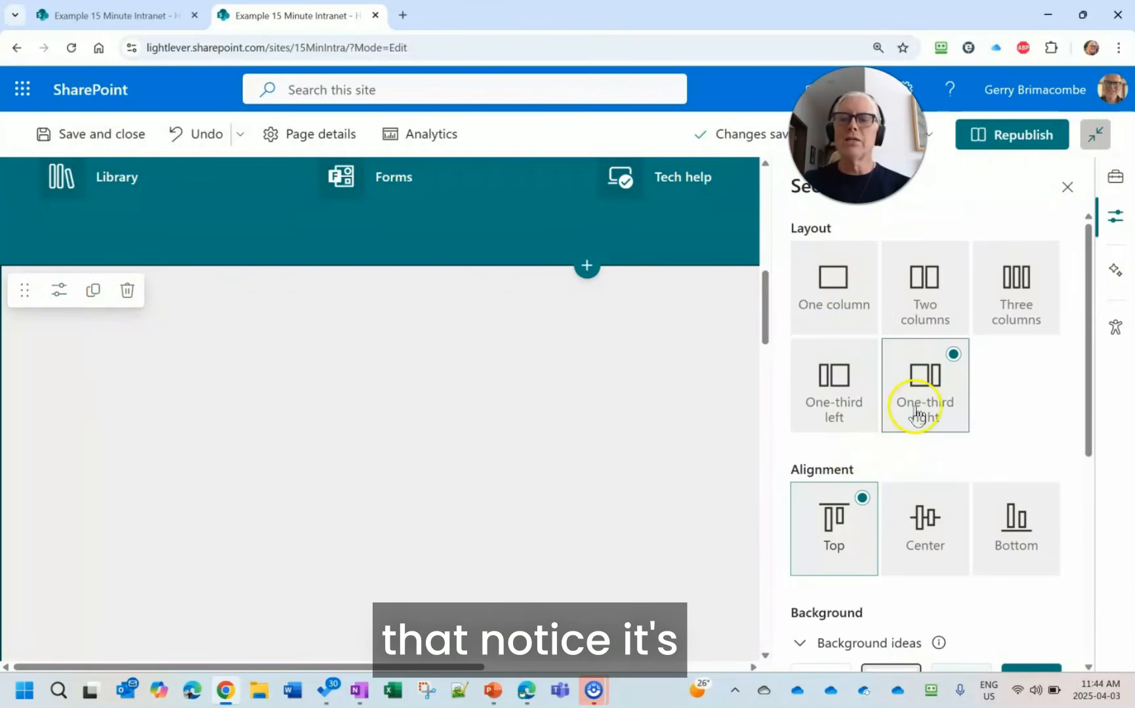
click(927, 299)
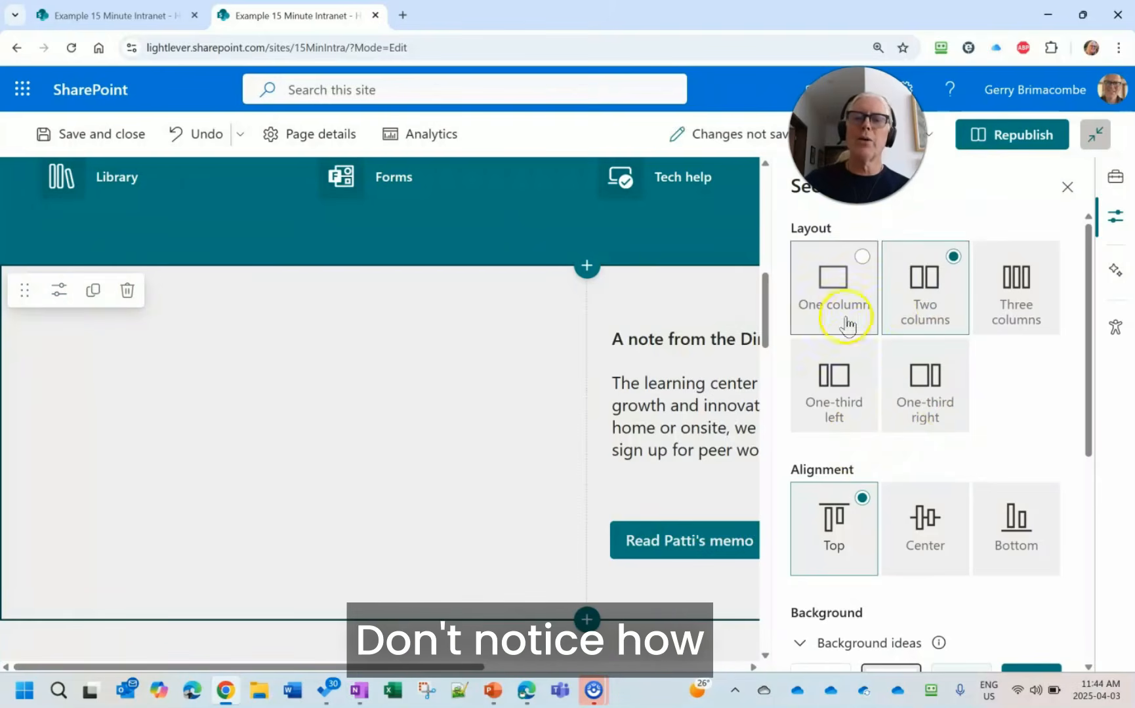
click(828, 378)
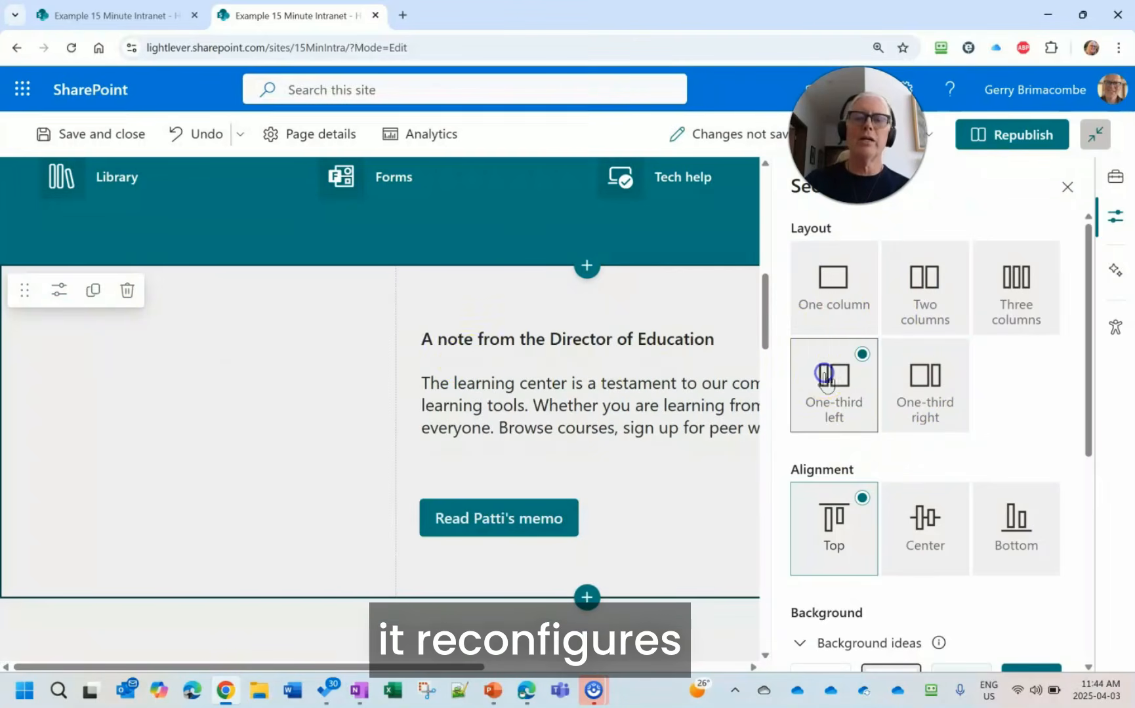
click(944, 399)
click(852, 326)
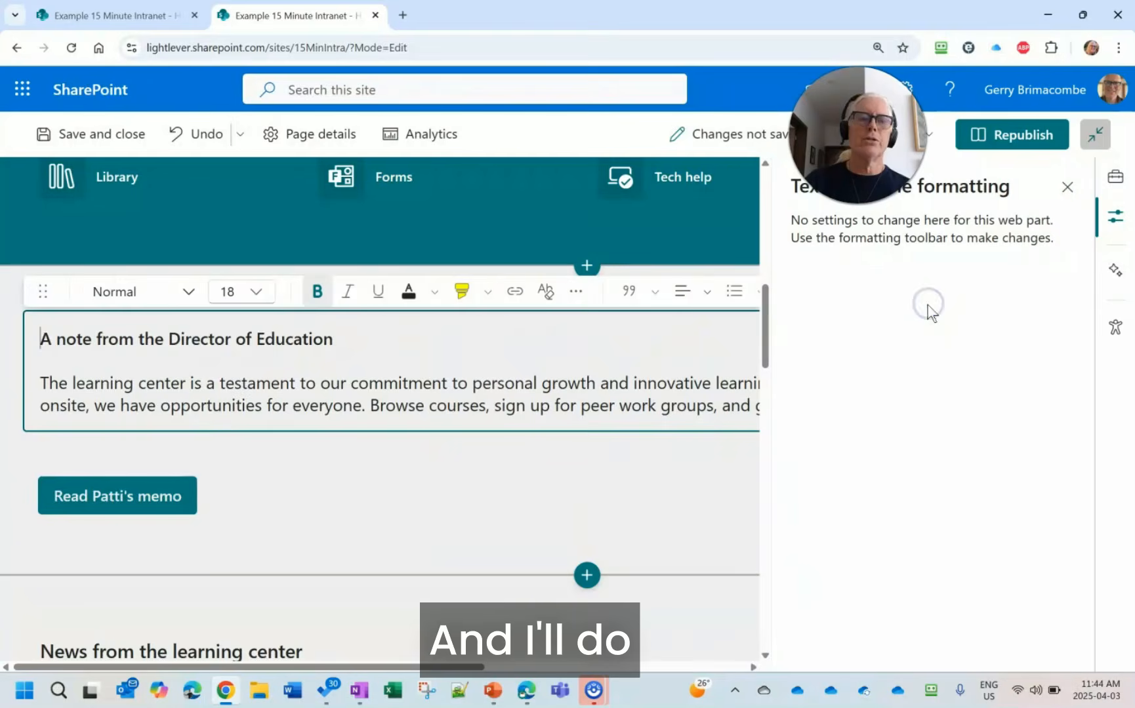
click(1067, 188)
scroll(417, 485, down, 2)
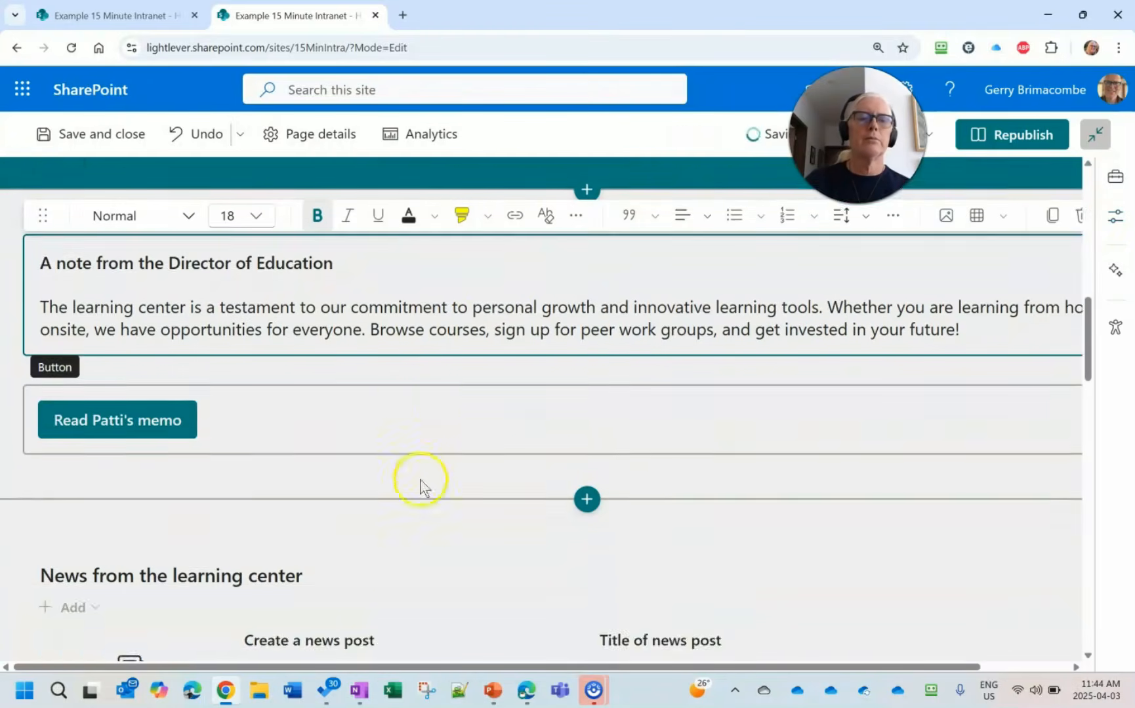
scroll(421, 481, up, 2)
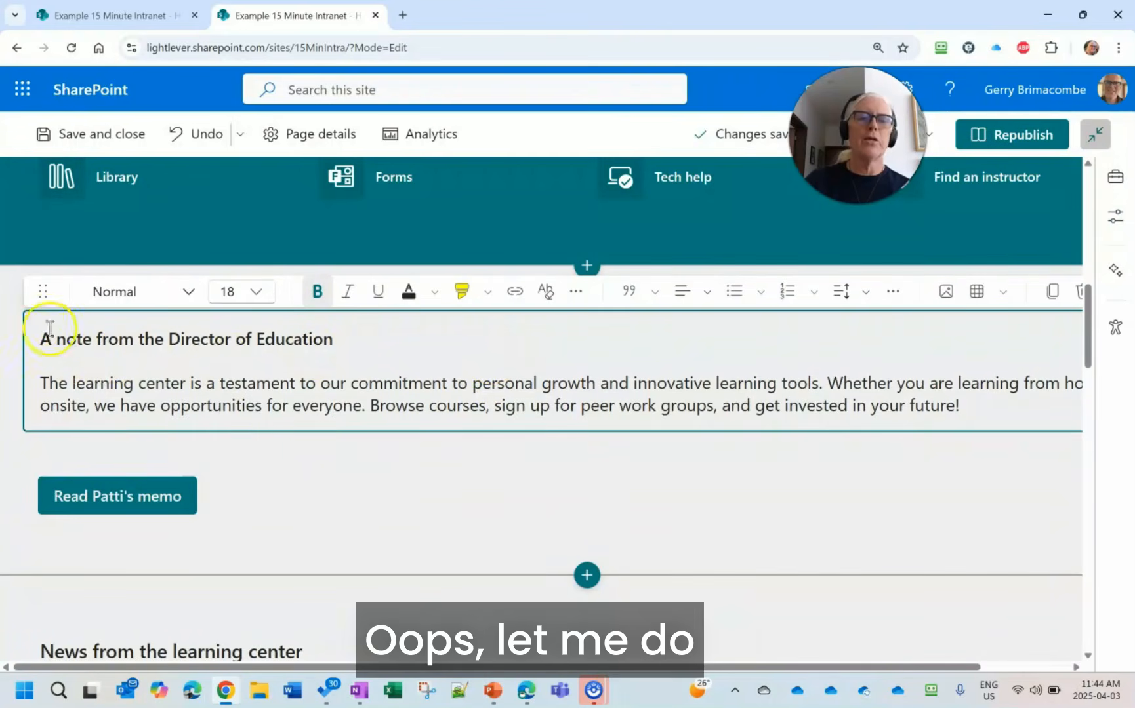
- Set the layout of the section with the Director of Education note to two columns
click(264, 448)
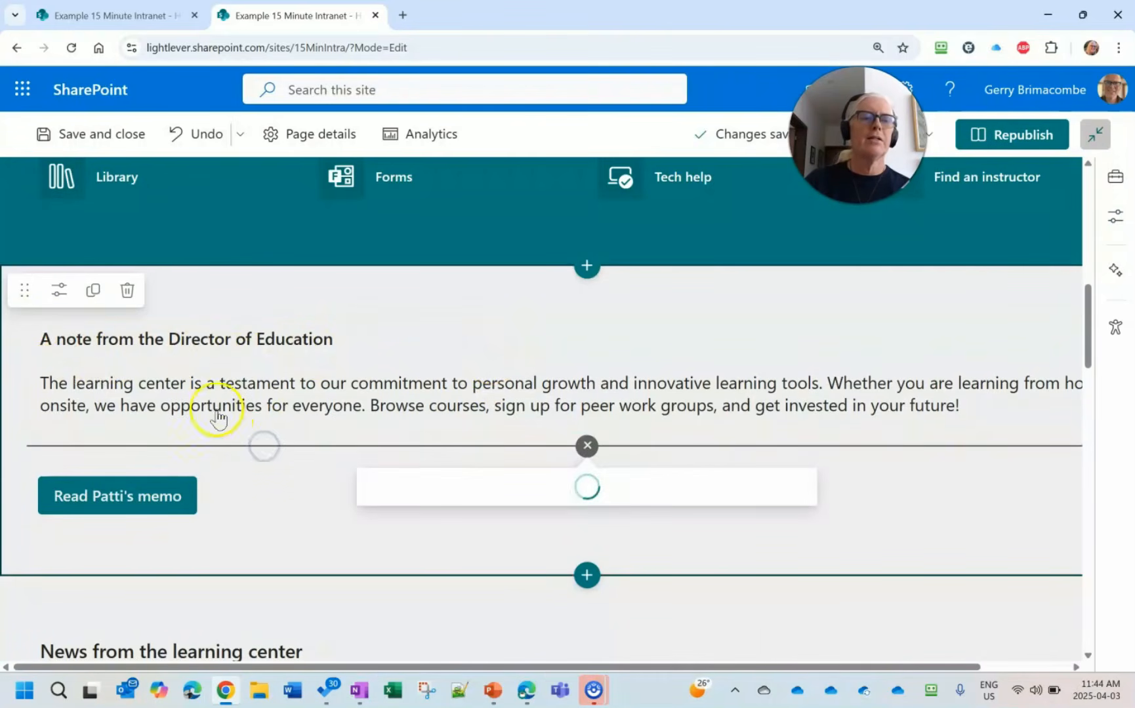
click(59, 291)
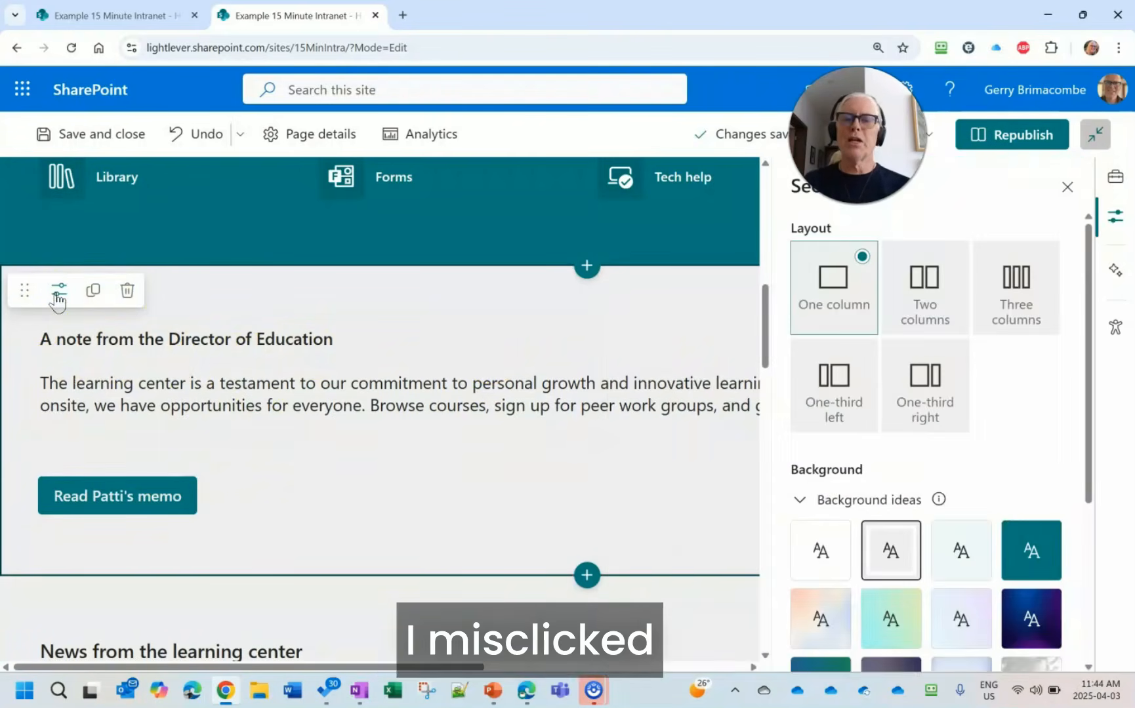
click(939, 307)
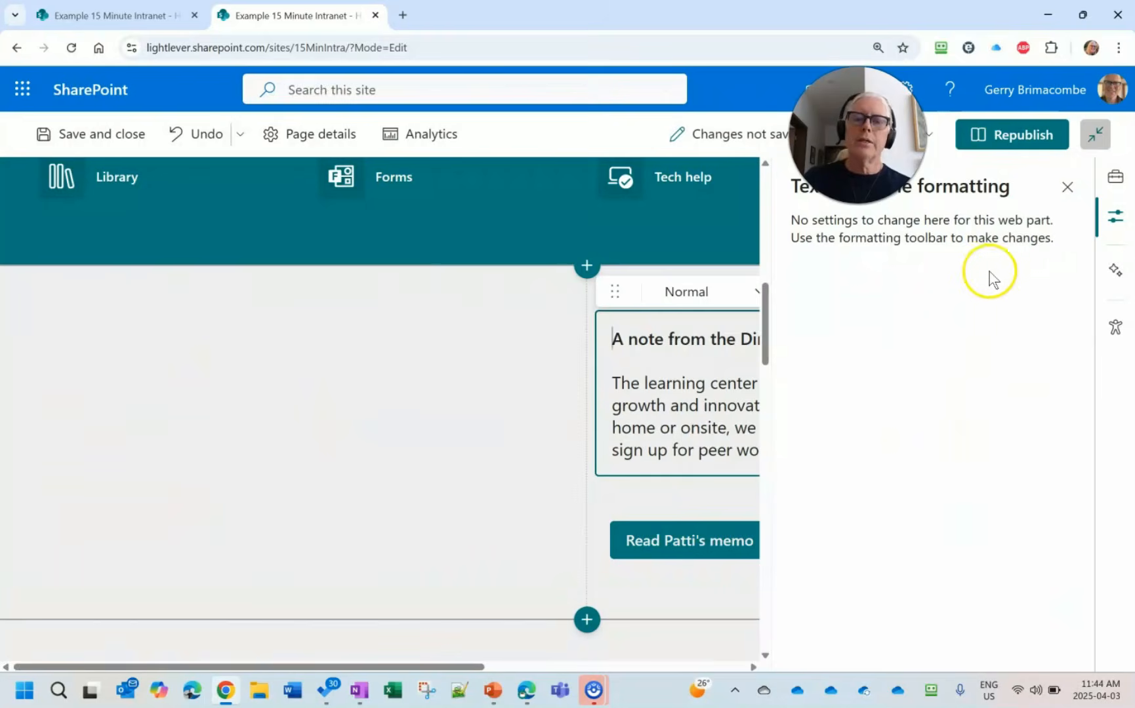
click(1067, 187)
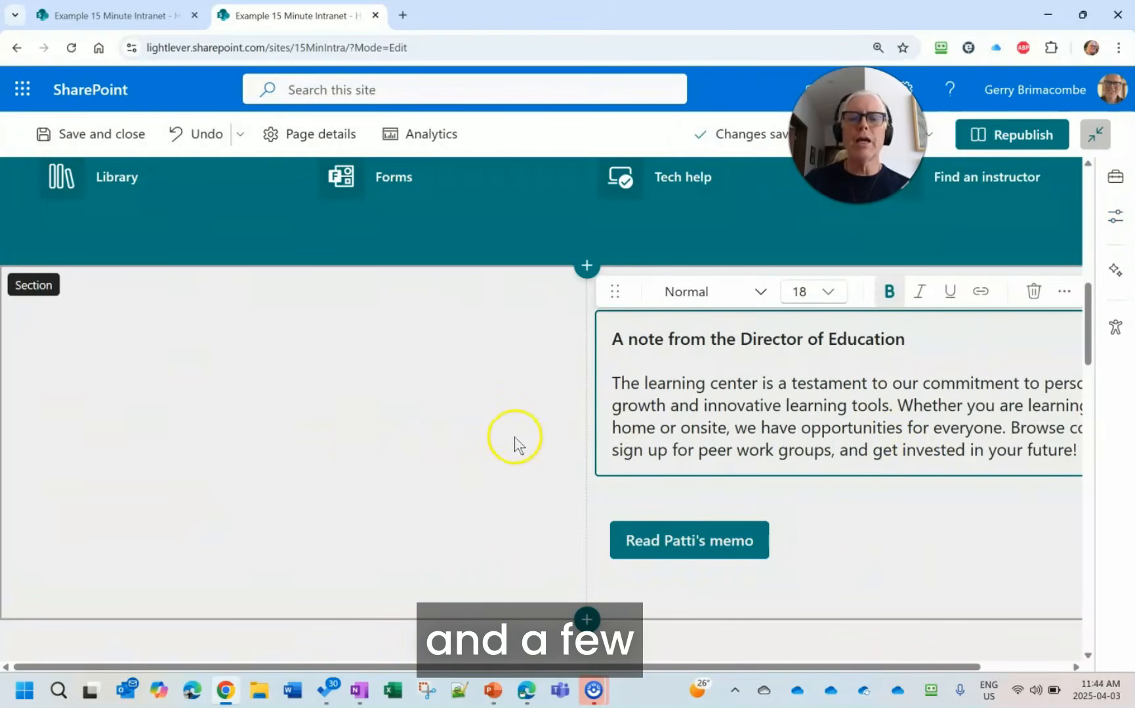
scroll(428, 422, down, 1)
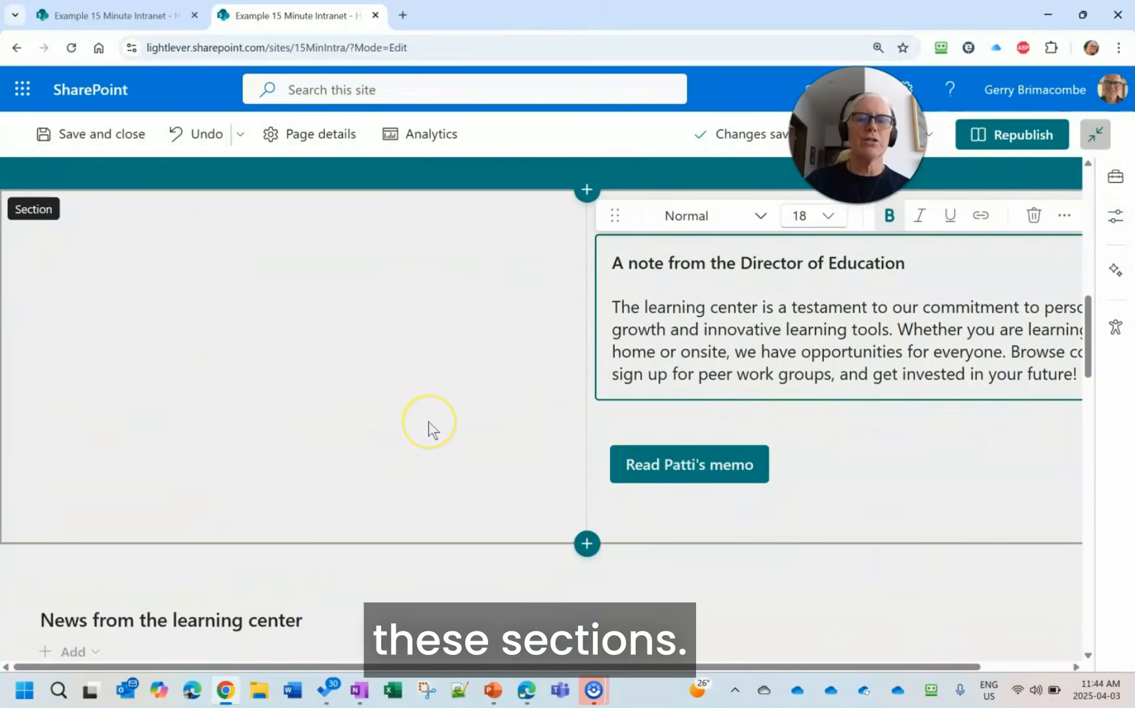
scroll(428, 422, up, 1)
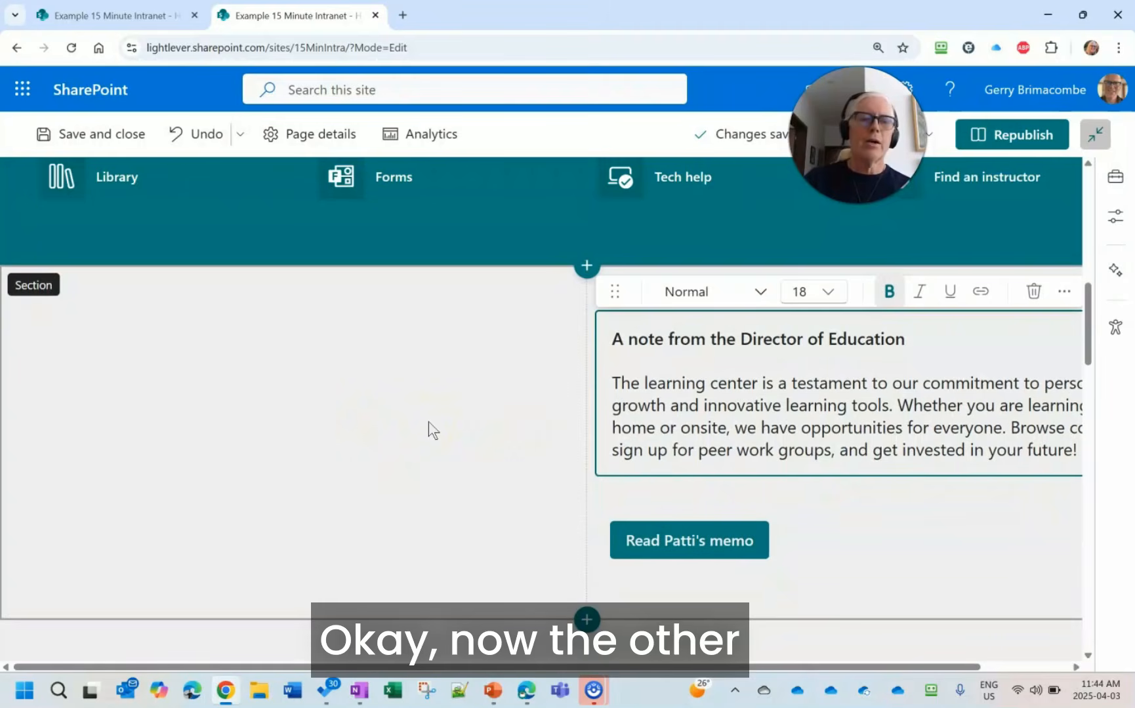
- Add an Image web part to the empty first column of the two-column section
click(232, 383)
mouse_move(270, 299)
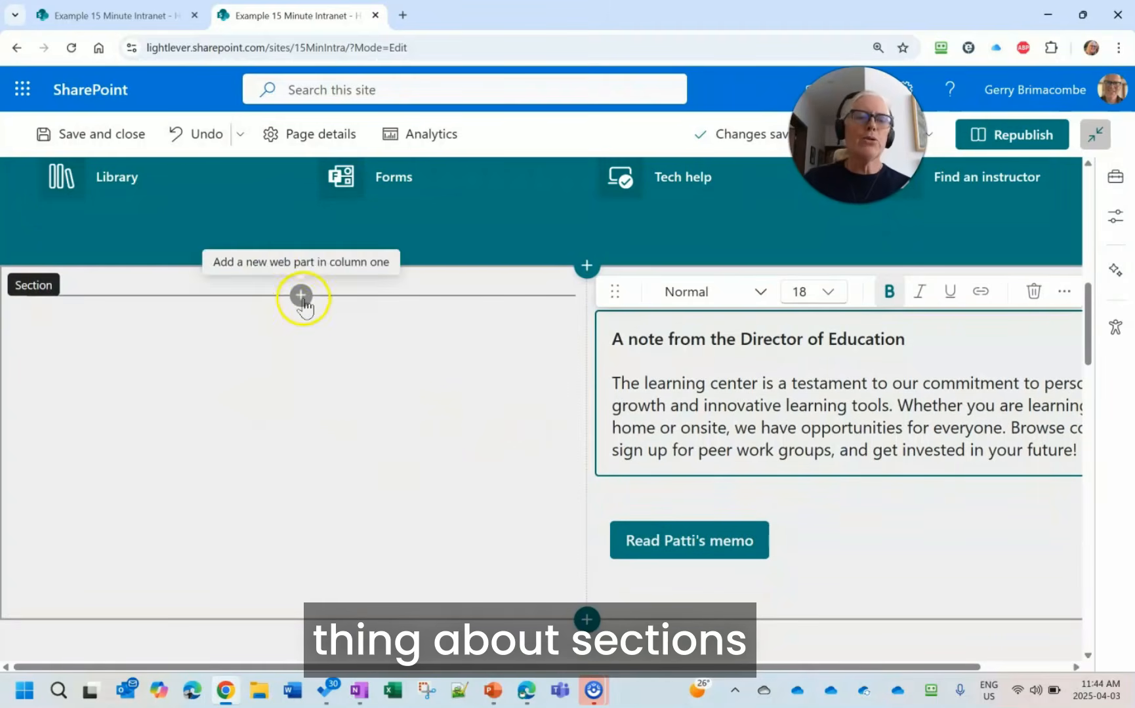
click(301, 297)
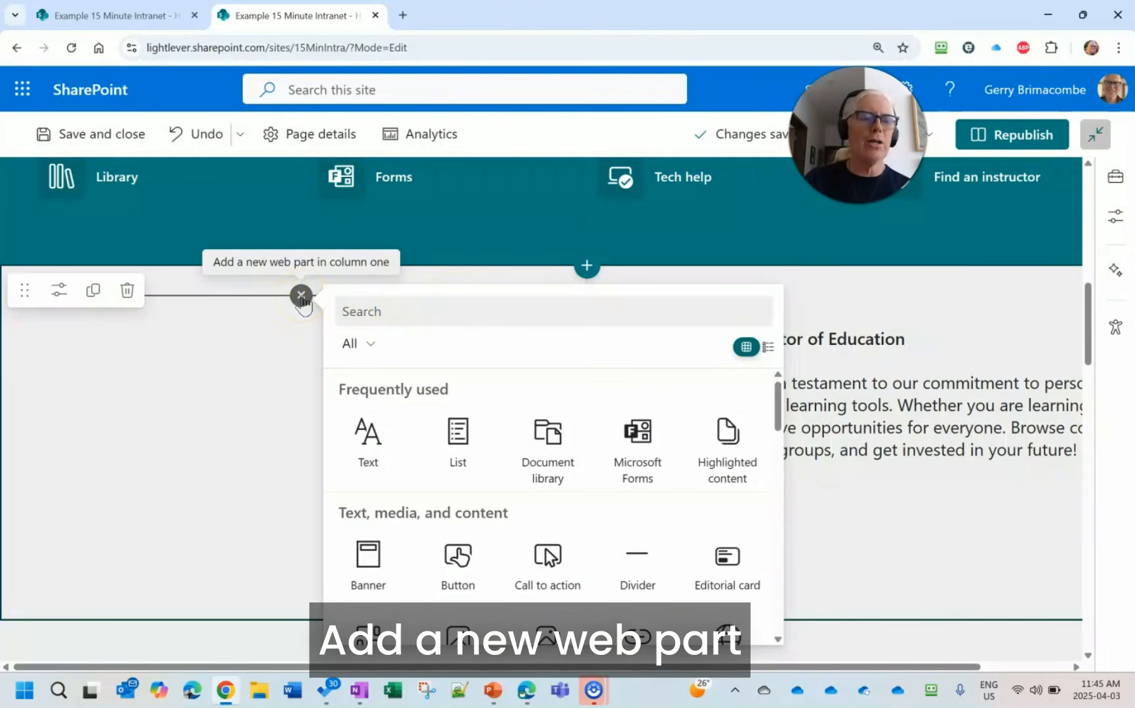
click(485, 300)
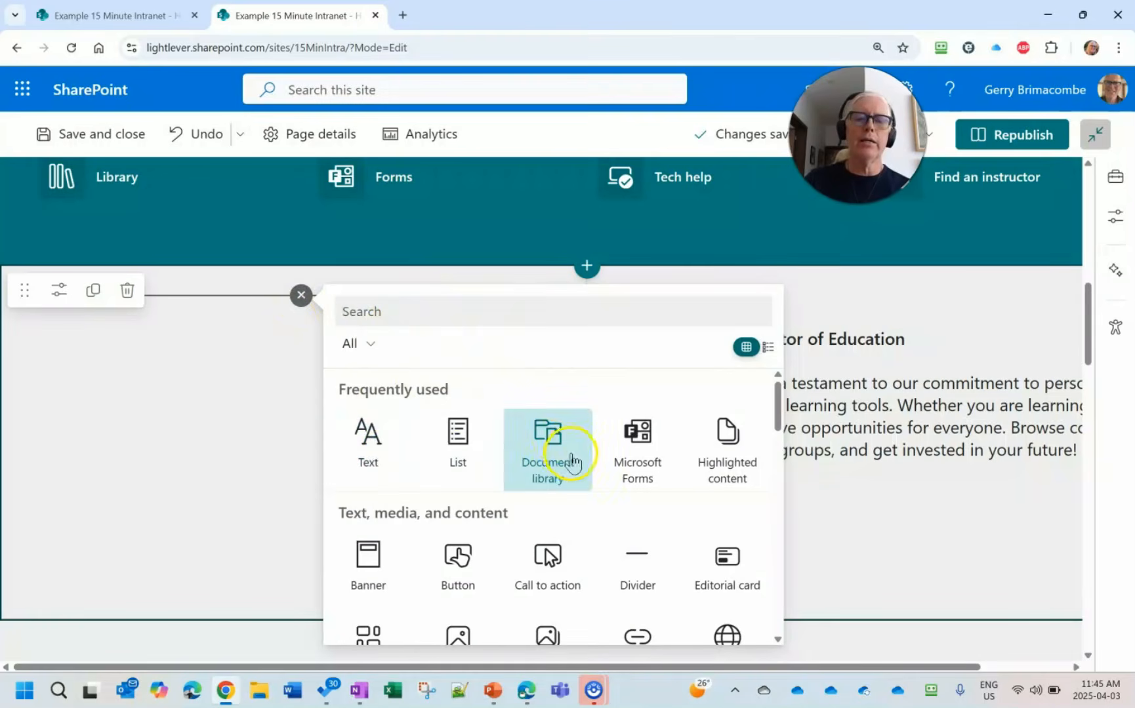
scroll(546, 445, down, 2)
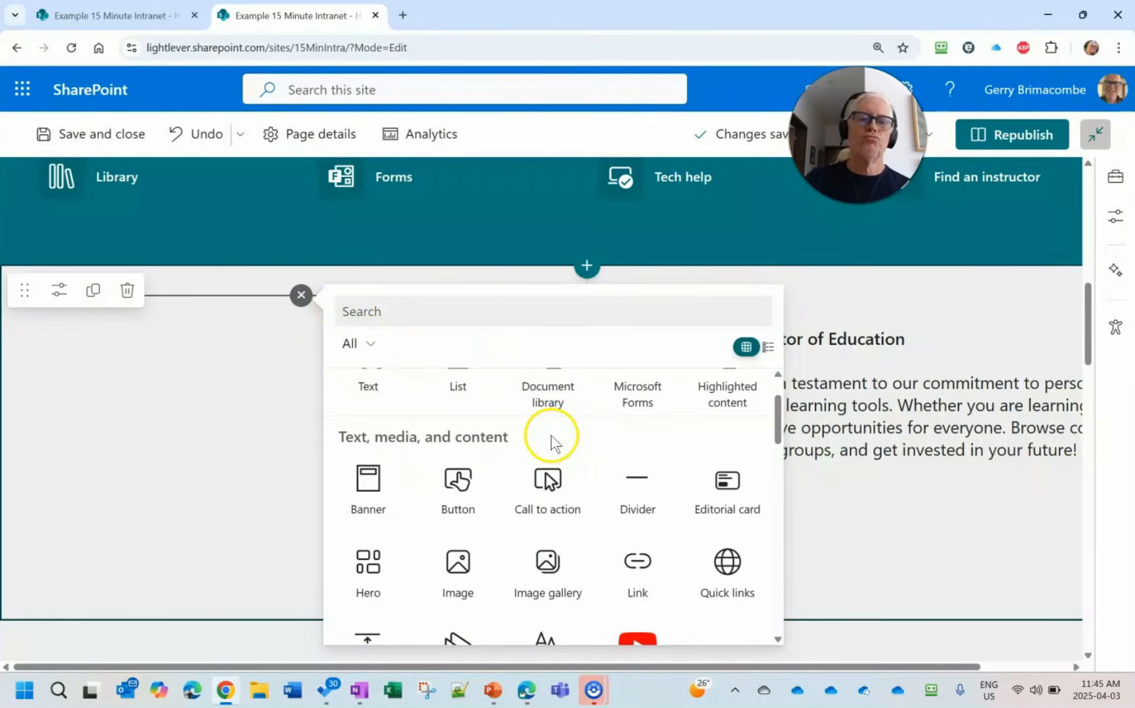
scroll(550, 436, down, 3)
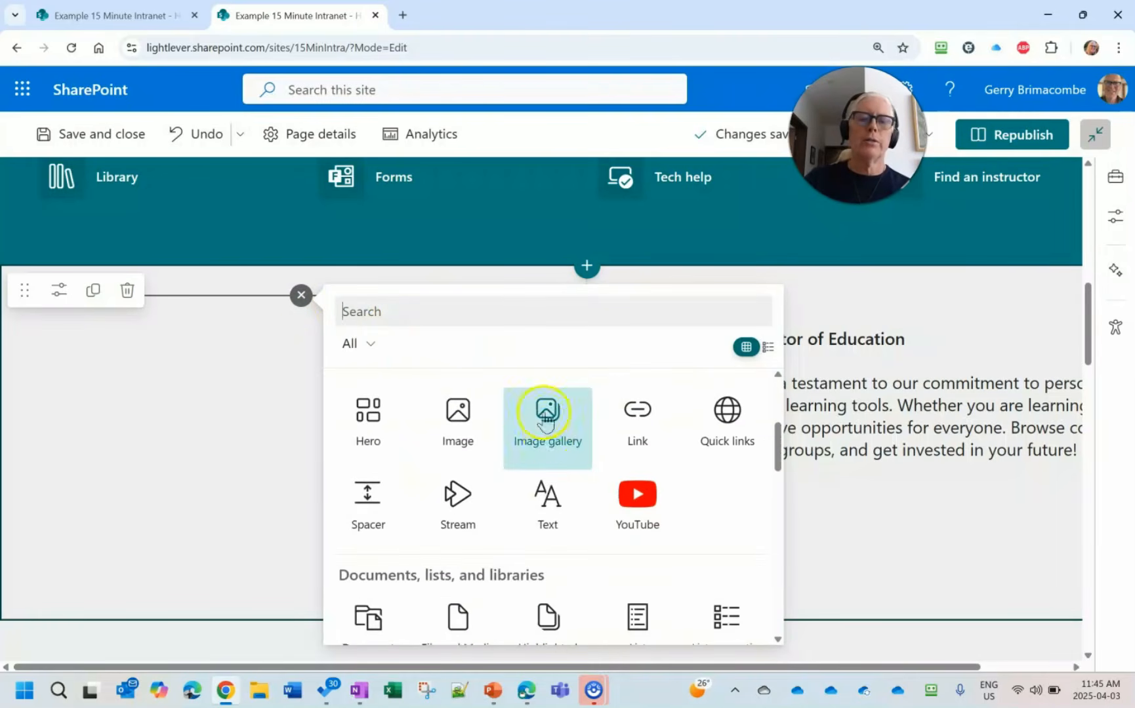
click(481, 425)
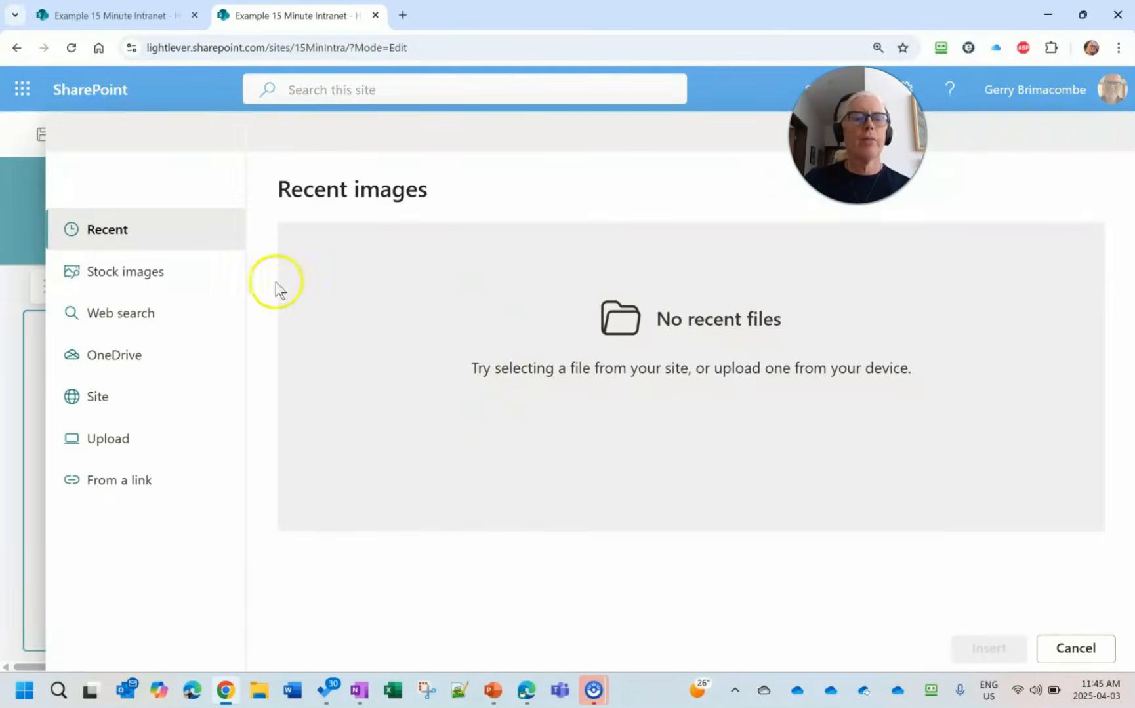
- Insert the stock photo of three baguettes into the new image web part
click(120, 273)
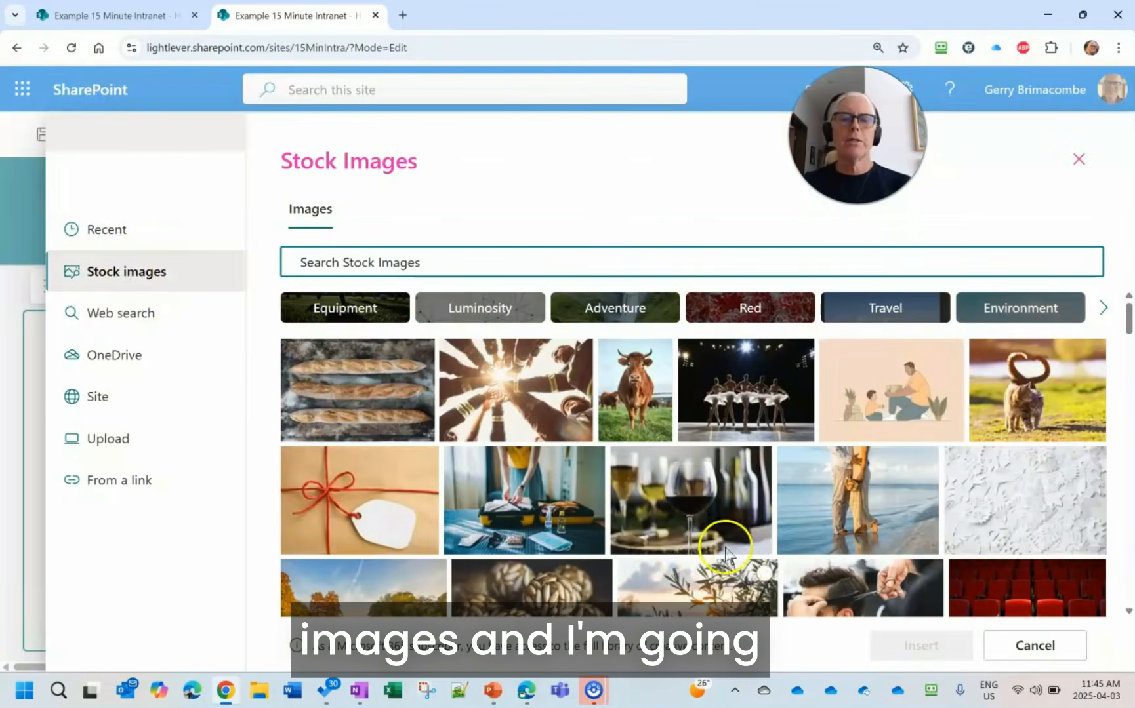
click(323, 412)
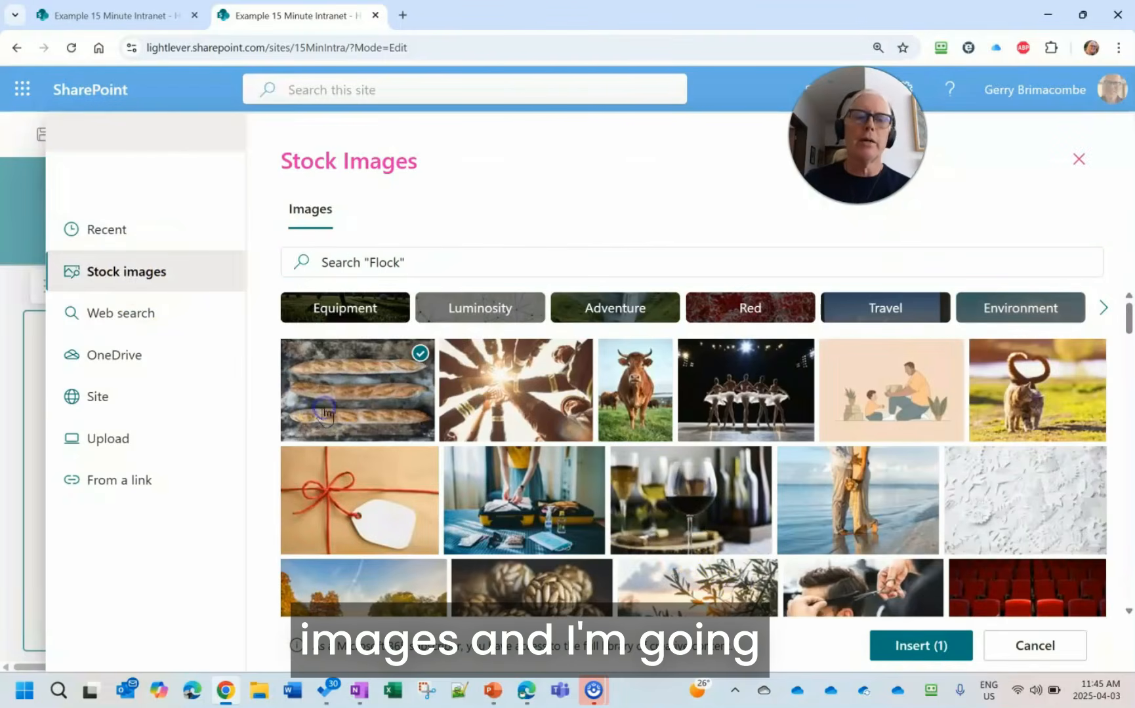
click(935, 647)
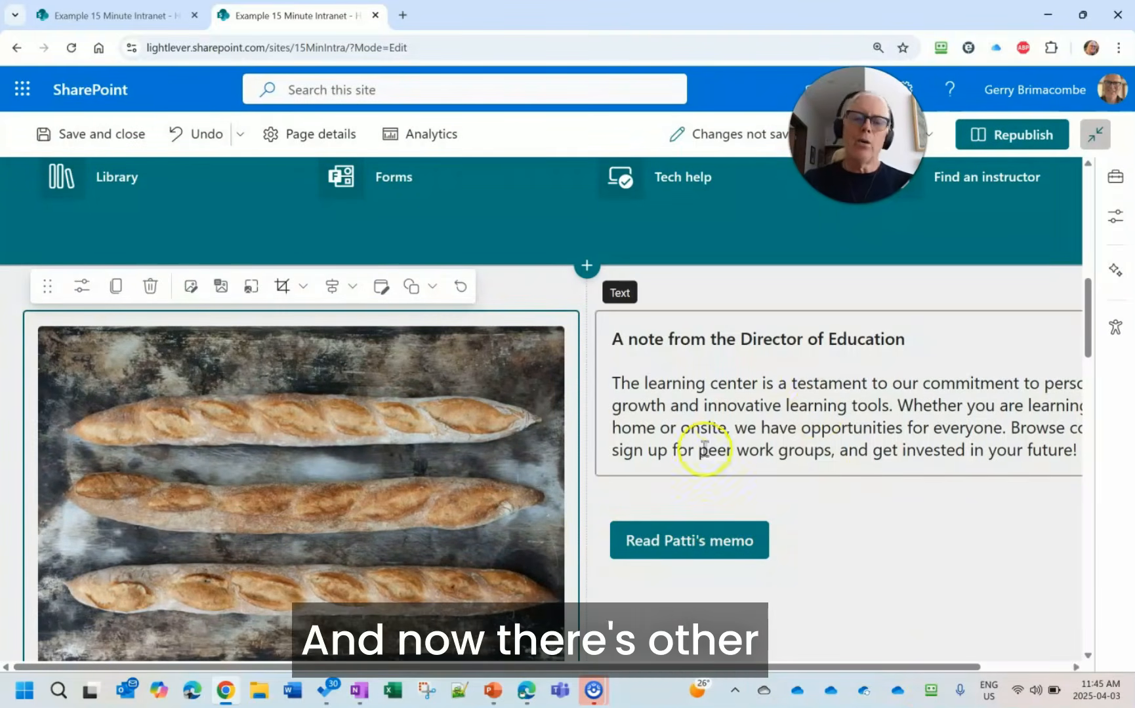
- Move the News from the learning center web part into the first column of the two-column section, above the baguette image
scroll(728, 475, down, 5)
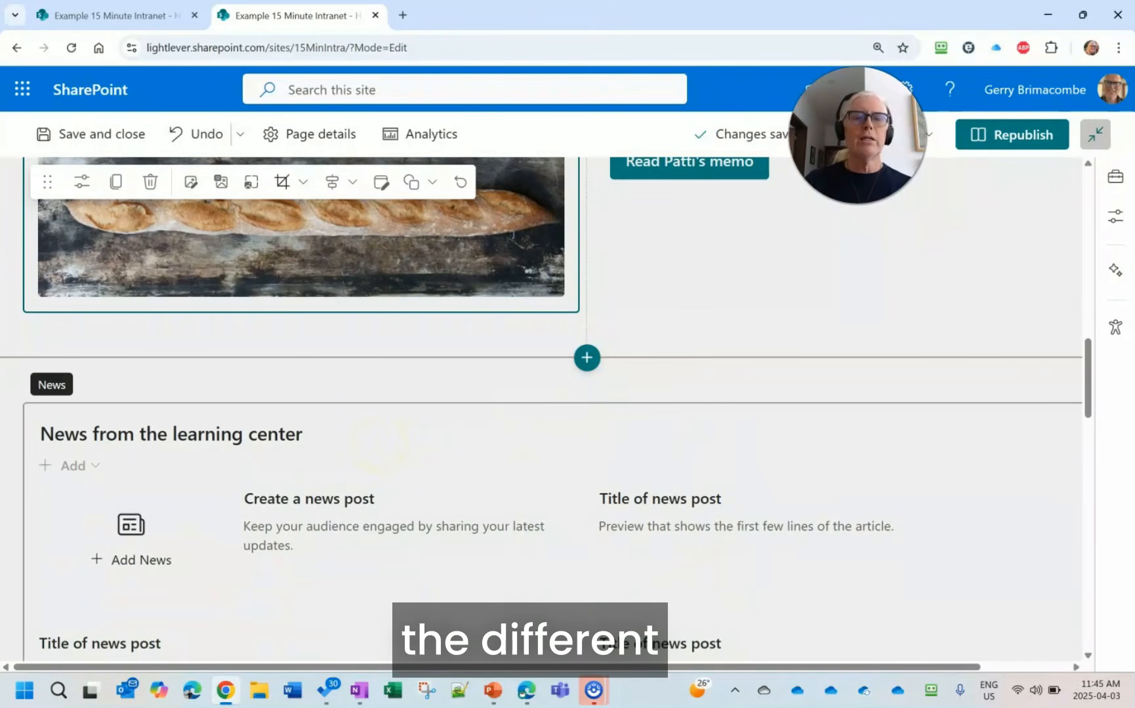
click(385, 447)
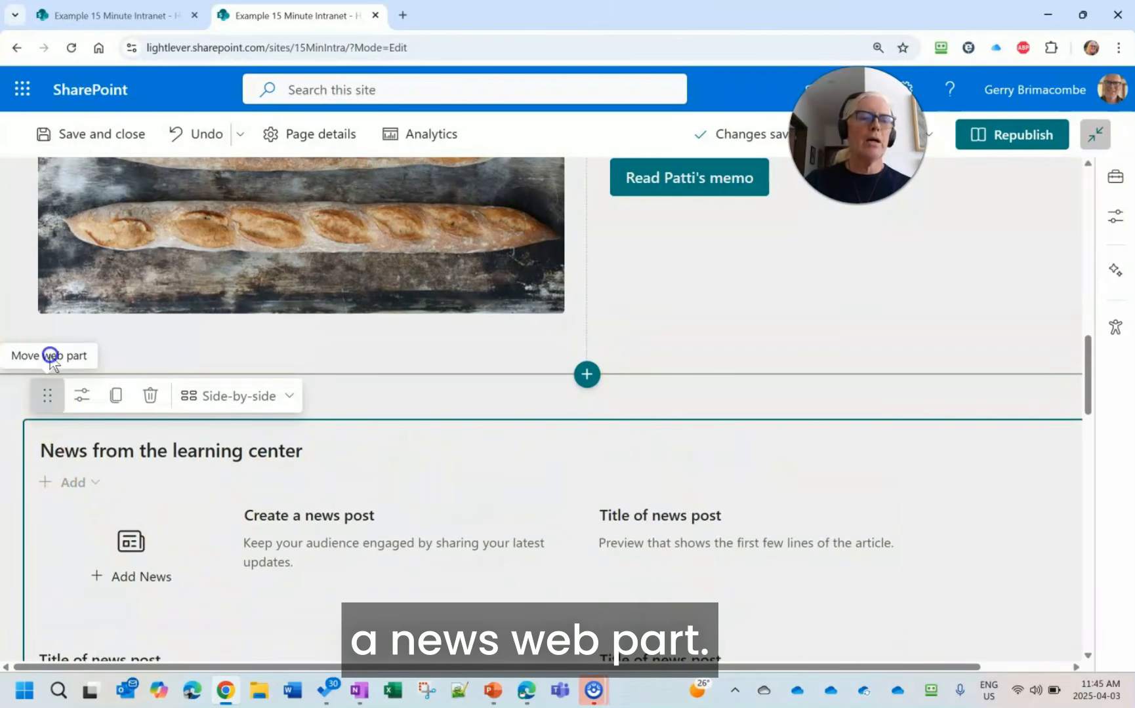
drag(51, 358, 80, 247)
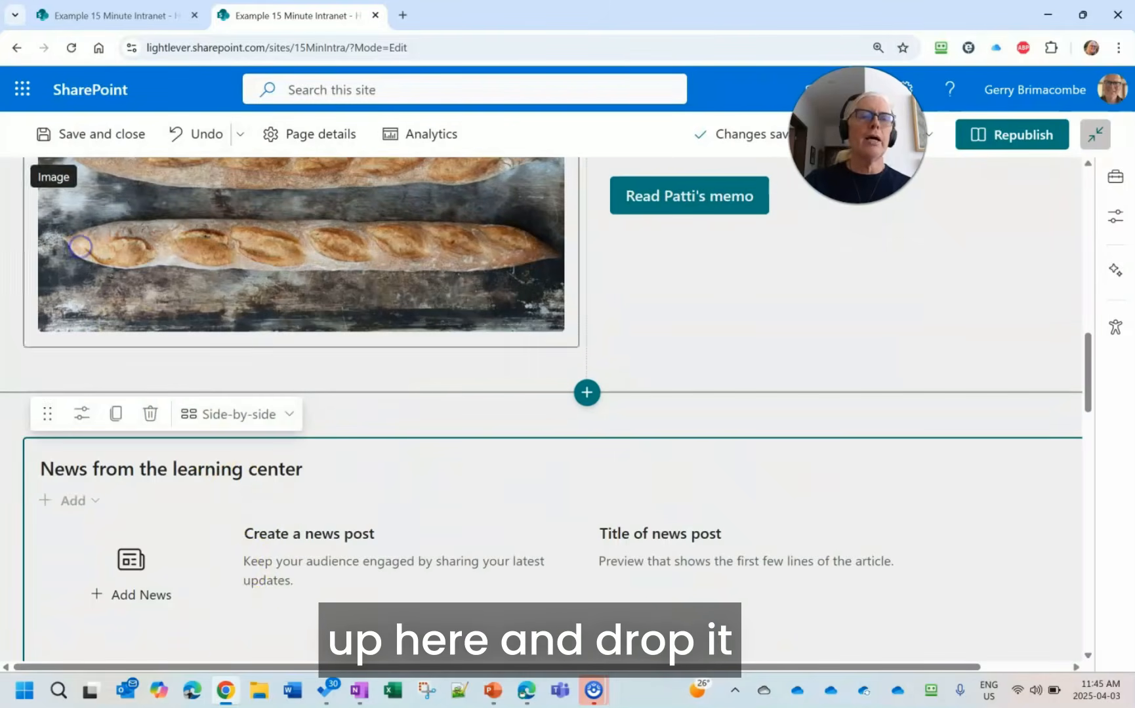
click(238, 579)
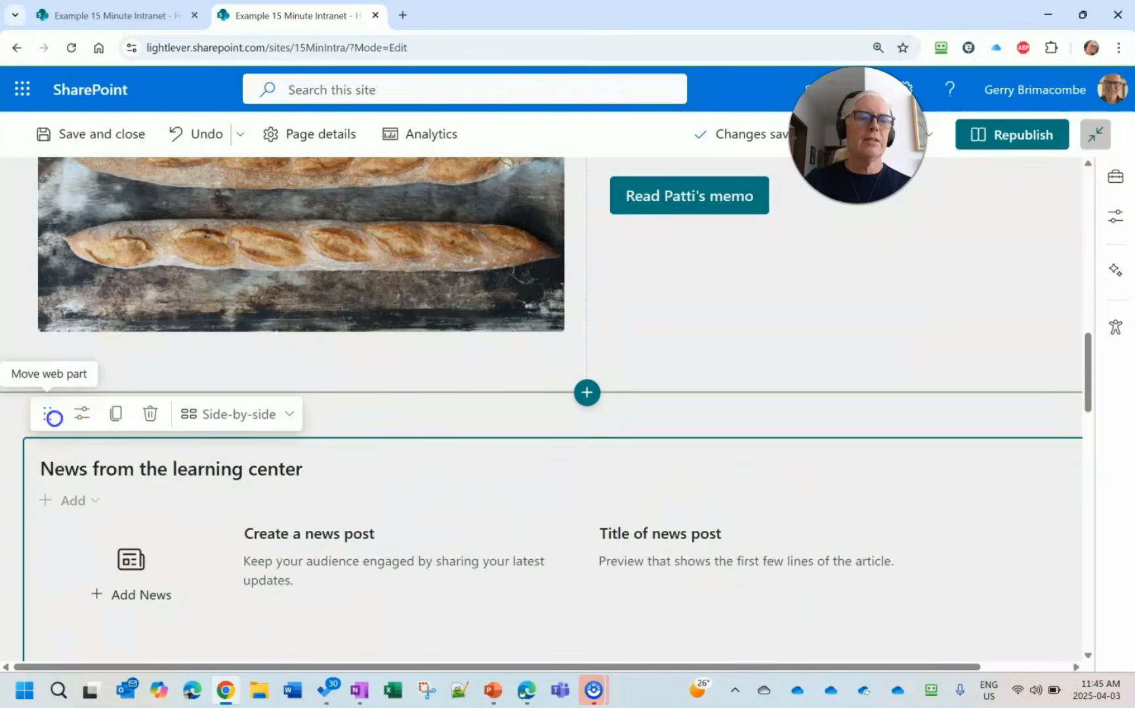
drag(53, 417, 116, 272)
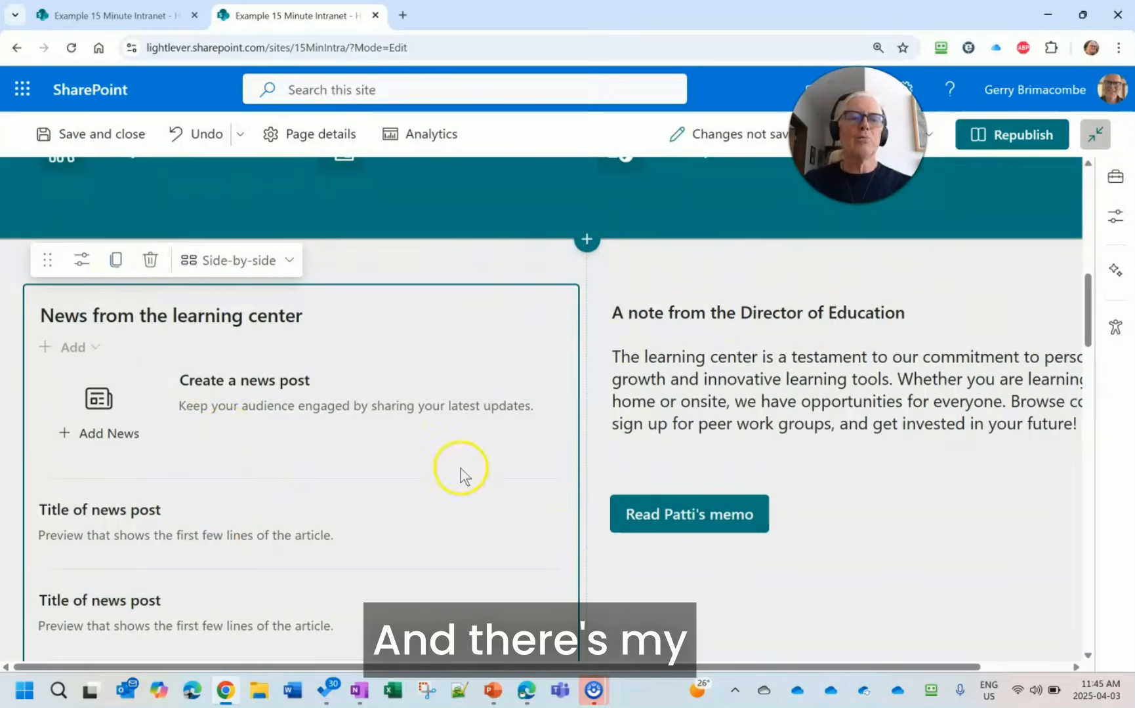
- Move the baguette image web part out of the two-column section into the one-column section directly below it
scroll(460, 469, down, 8)
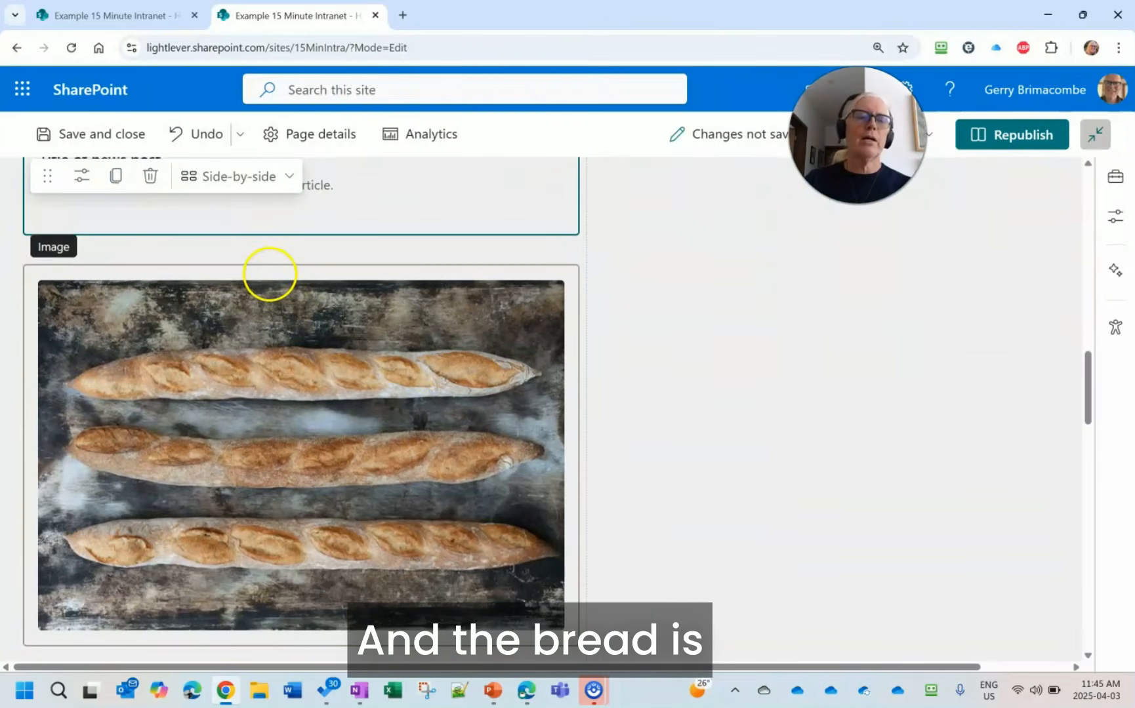
click(270, 274)
scroll(249, 269, down, 2)
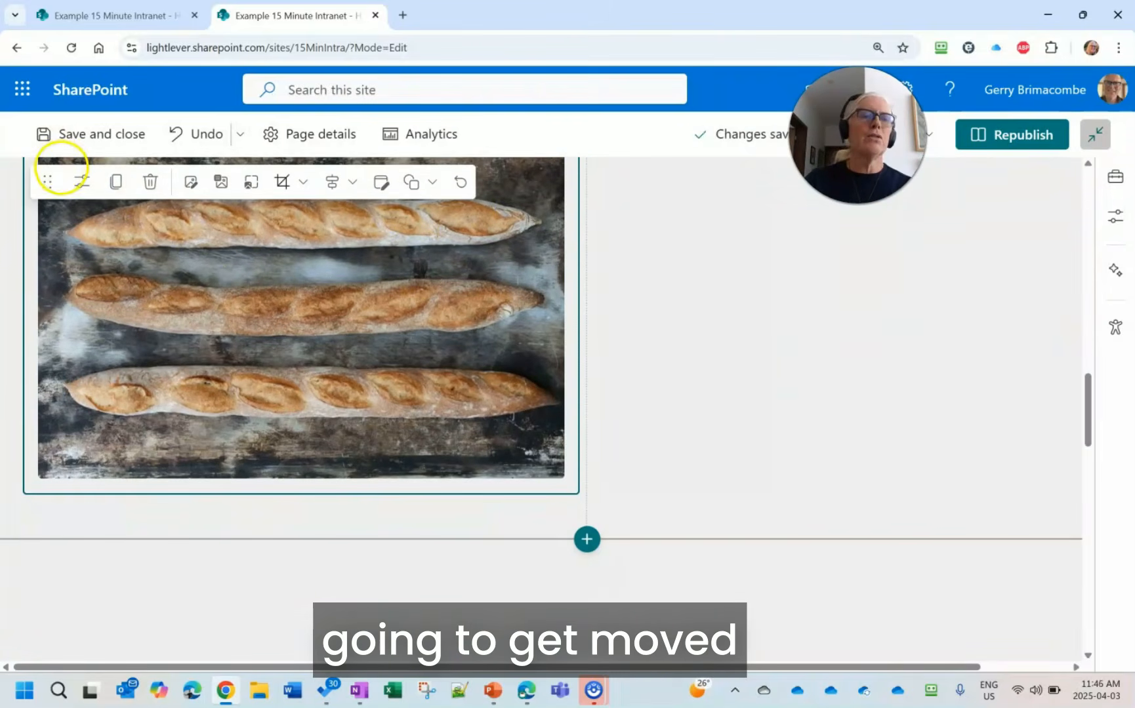
drag(118, 266, 223, 528)
right_click(223, 527)
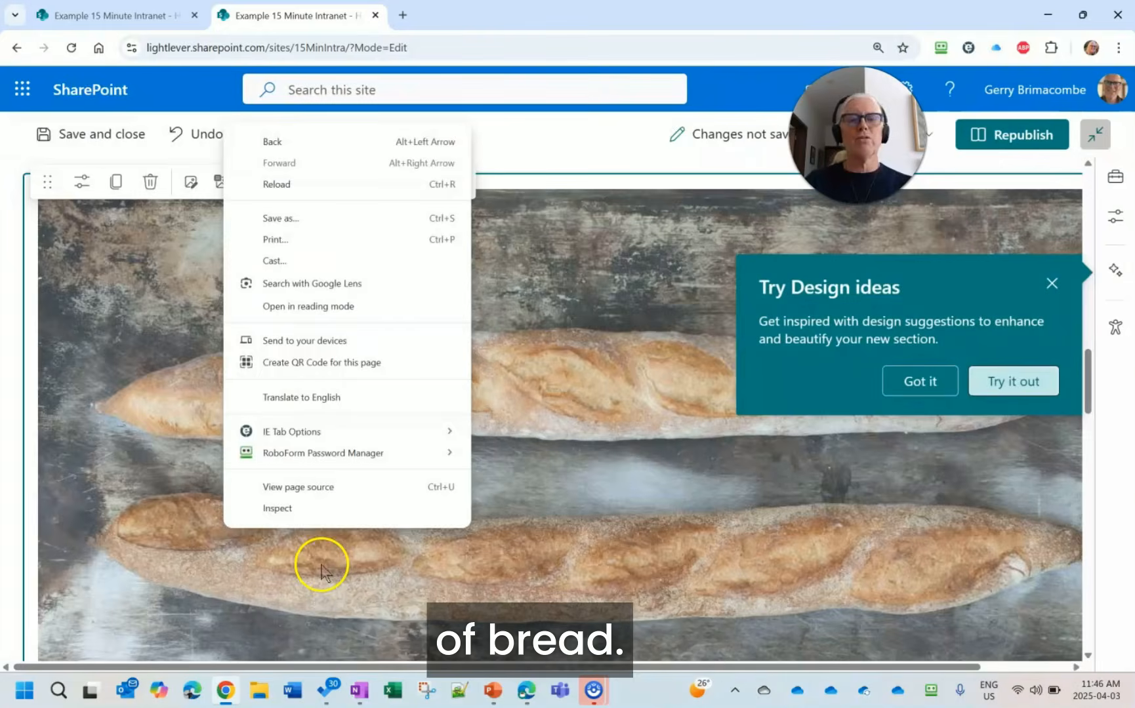
click(81, 383)
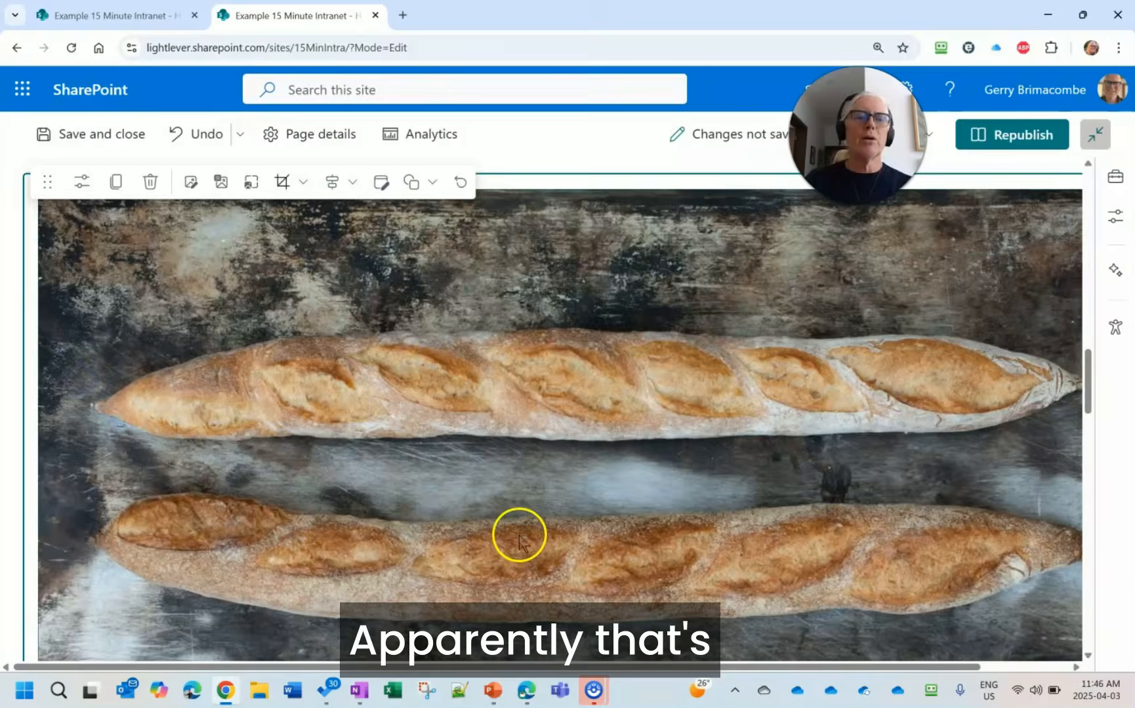
- Change the layout of the Hero web part at the start of the page to Carousel
scroll(519, 535, up, 15)
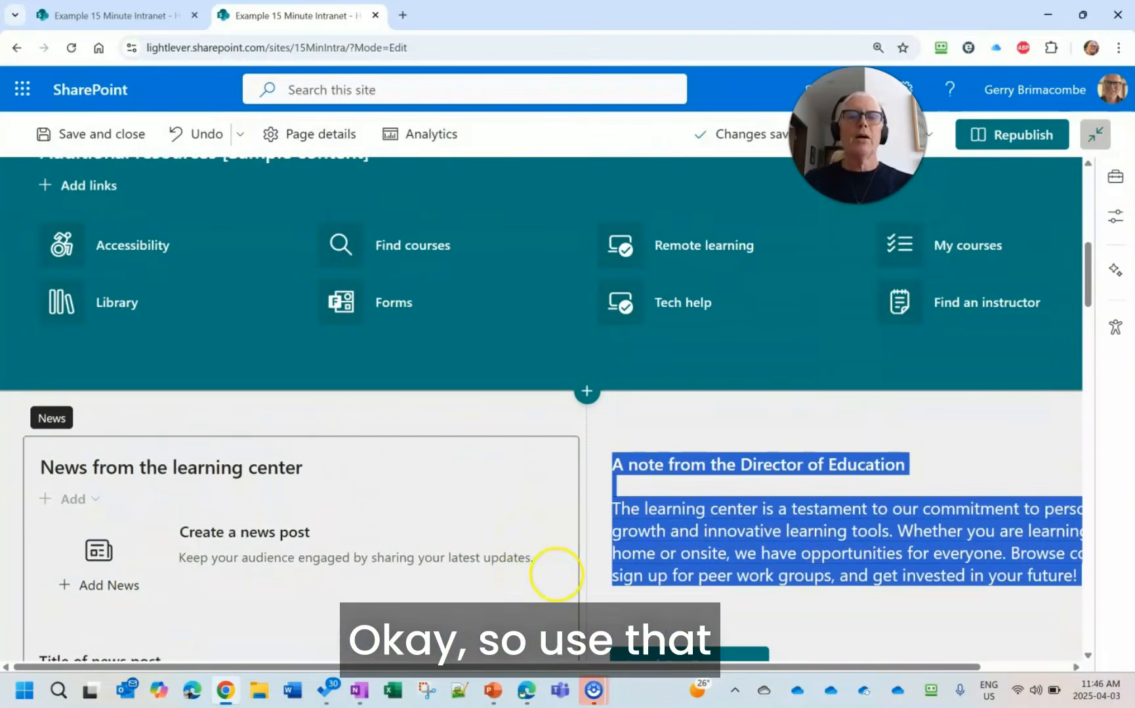
scroll(555, 574, up, 8)
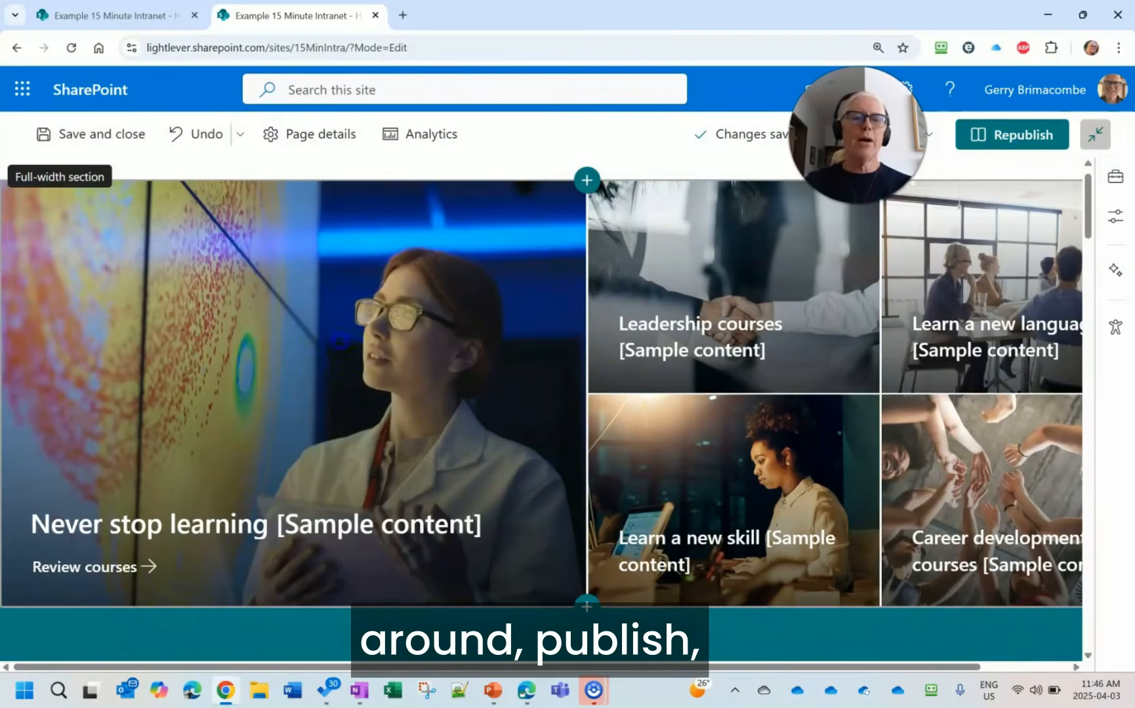
click(353, 348)
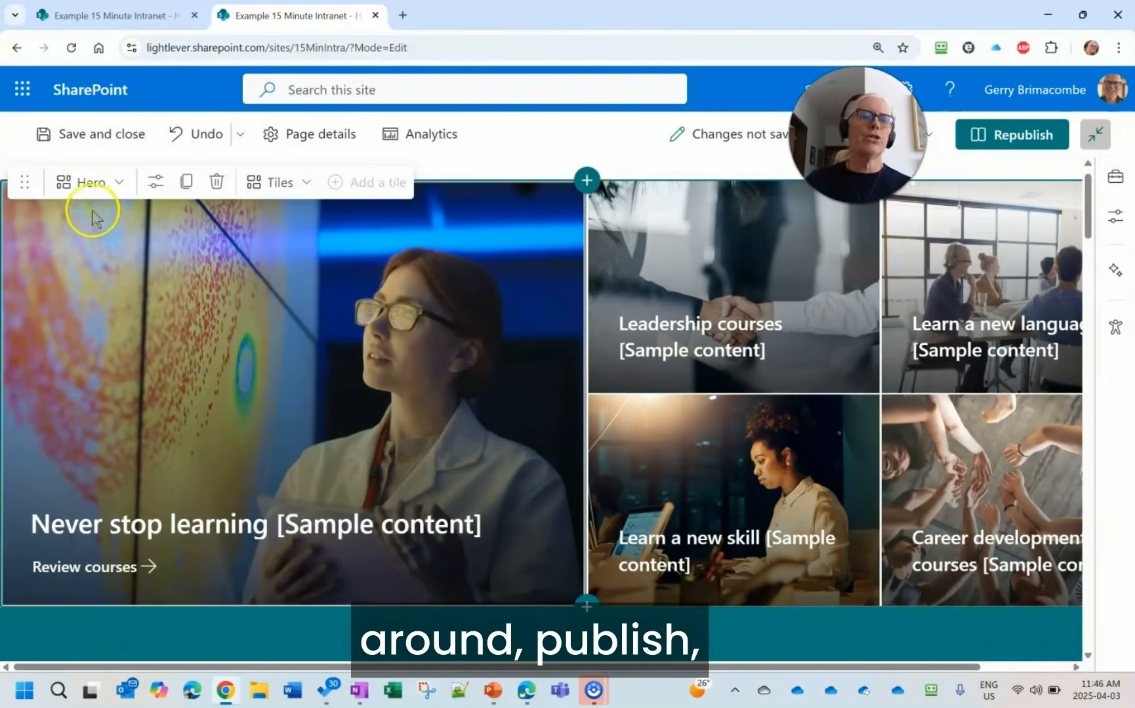
click(156, 181)
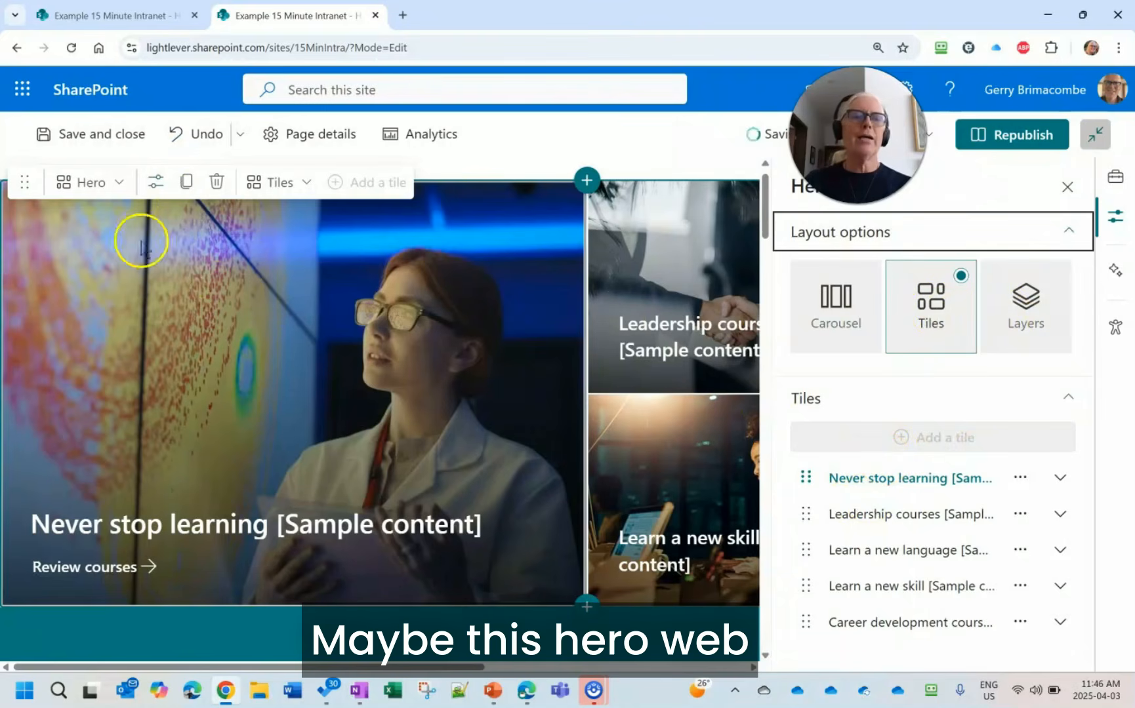
click(119, 183)
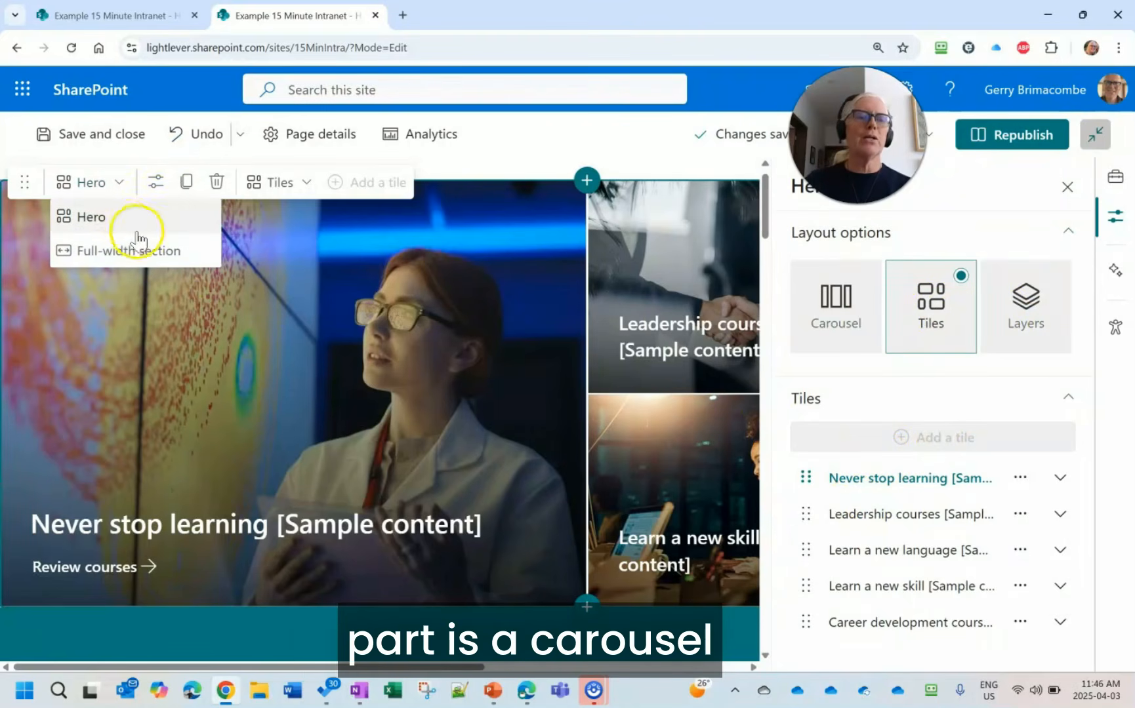
click(282, 183)
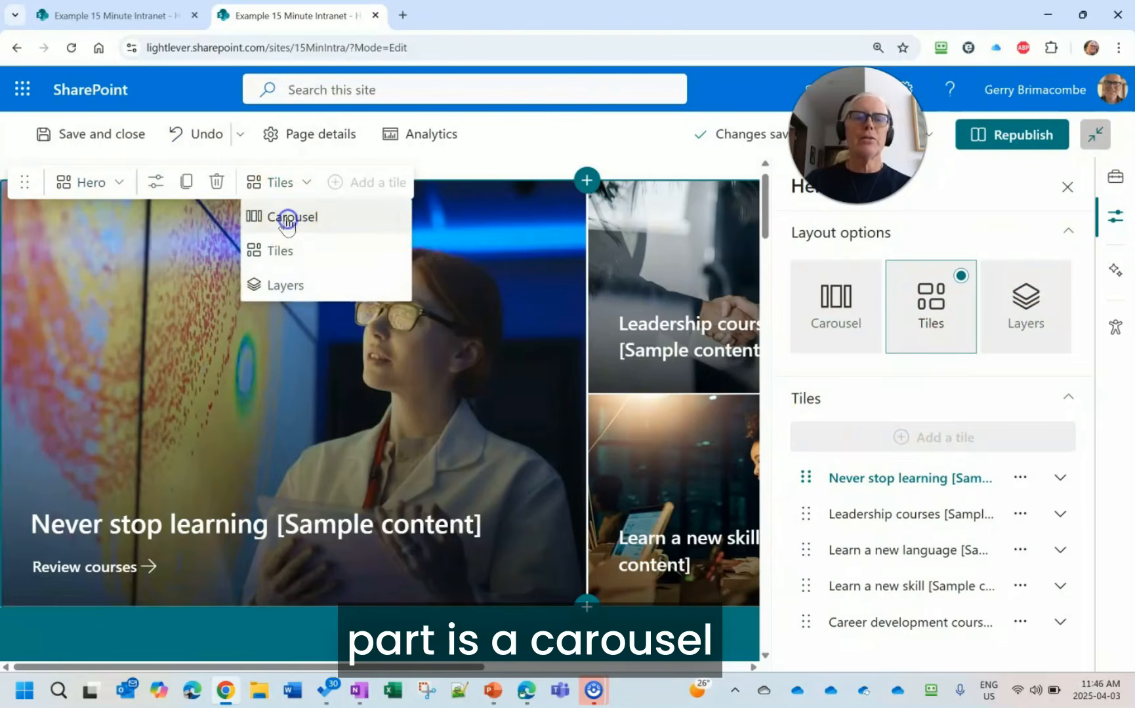
click(287, 218)
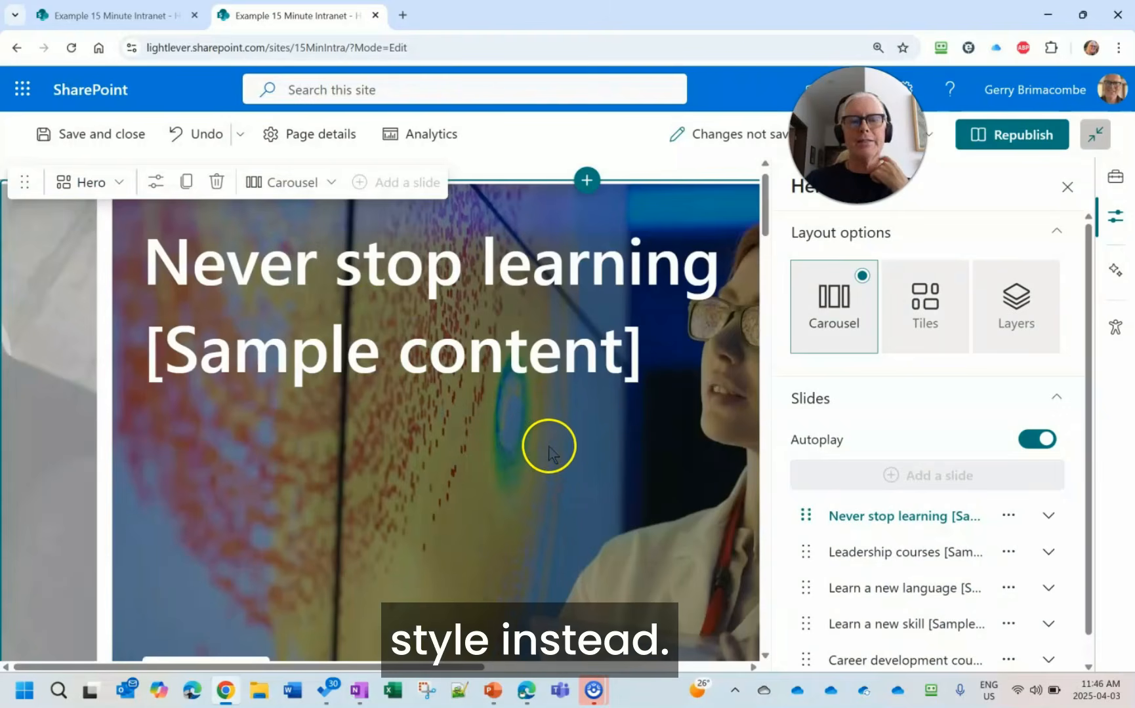
click(1067, 187)
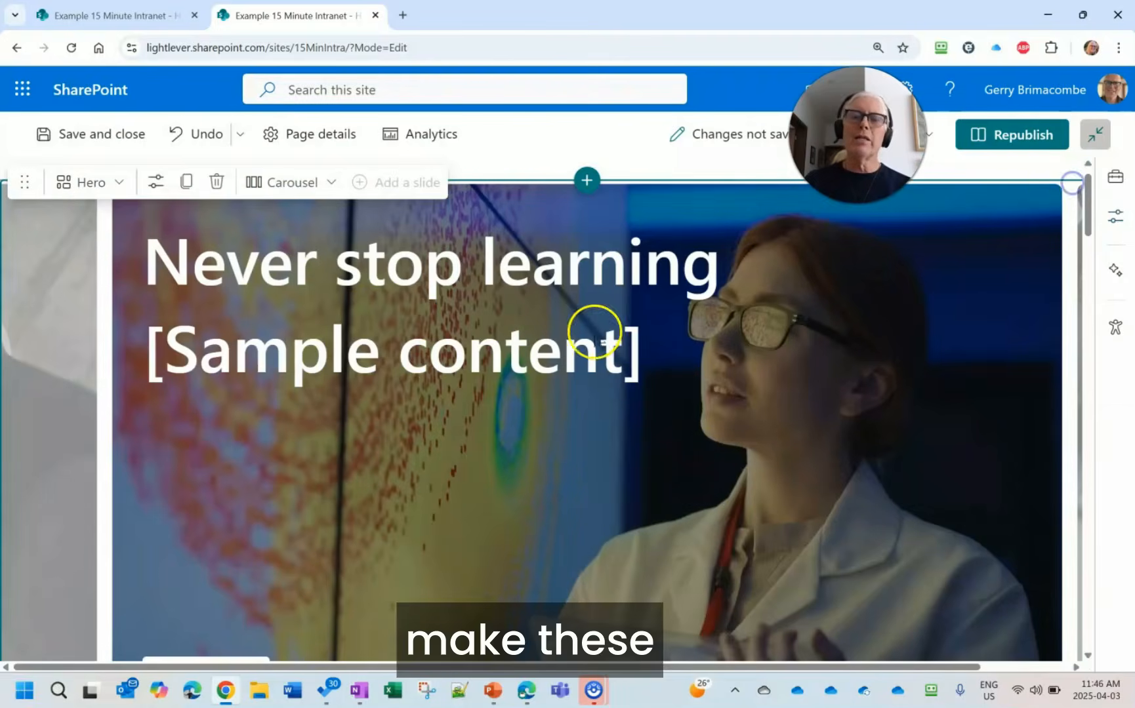
- Republish the home page without scheduling a site launch
click(1014, 134)
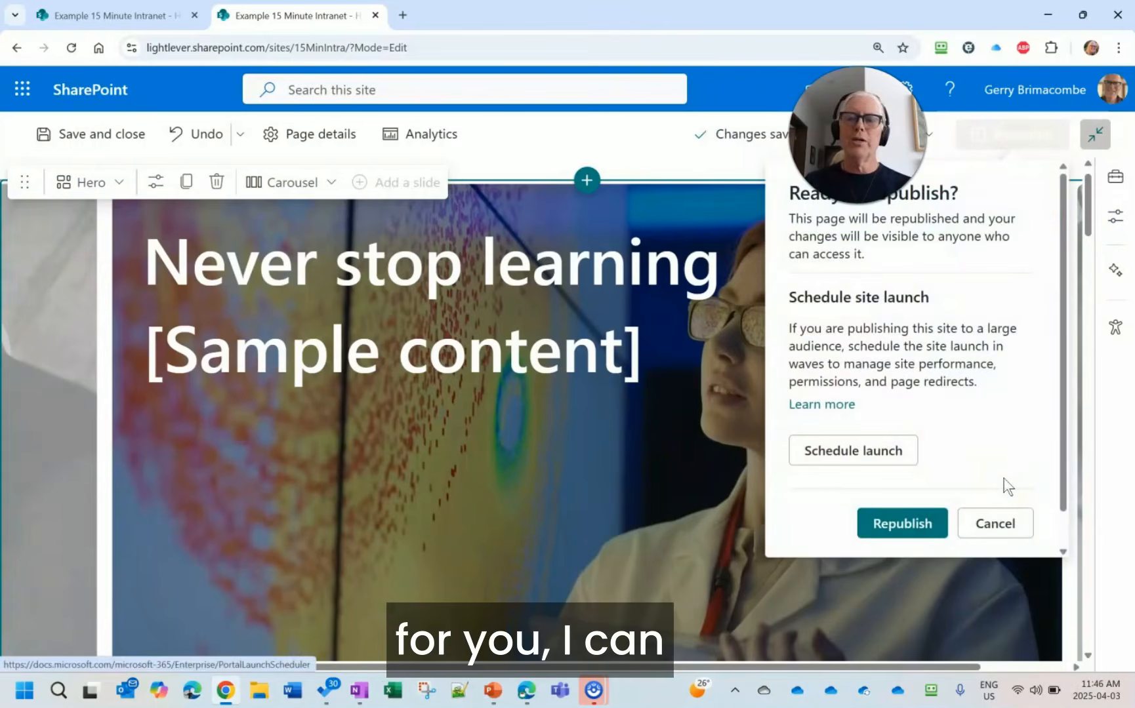
click(903, 524)
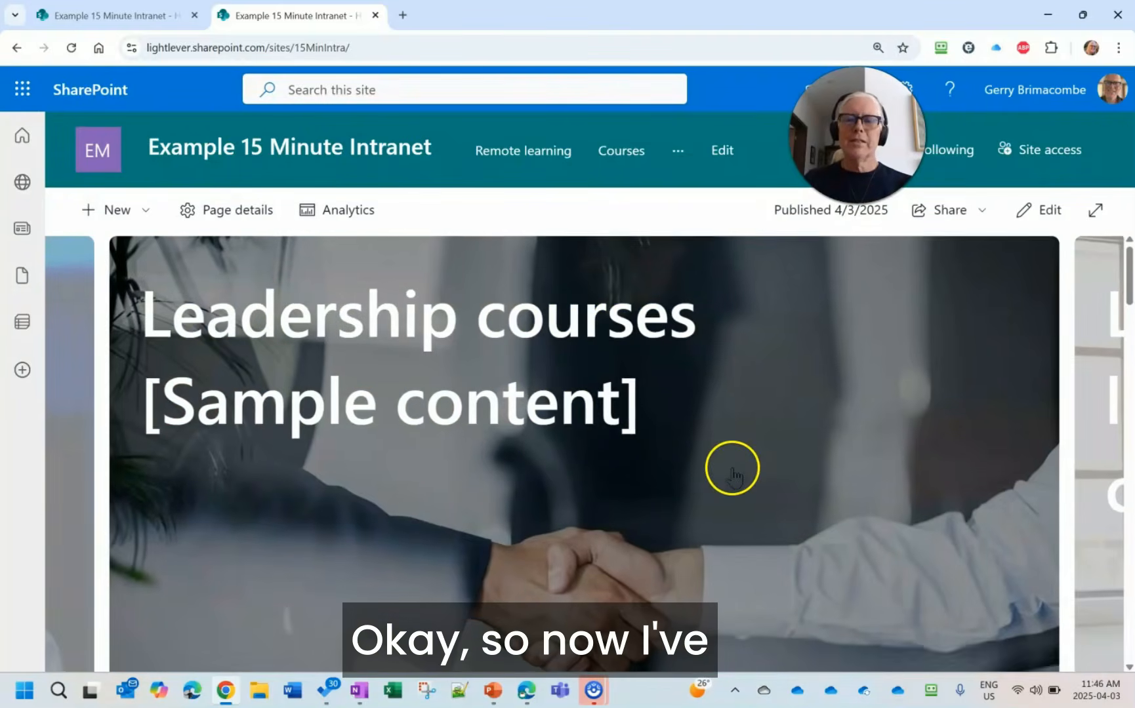
- Review the published page down to the baguette image and back to the news section, and switch to the PowerPoint slide show
scroll(728, 492, down, 10)
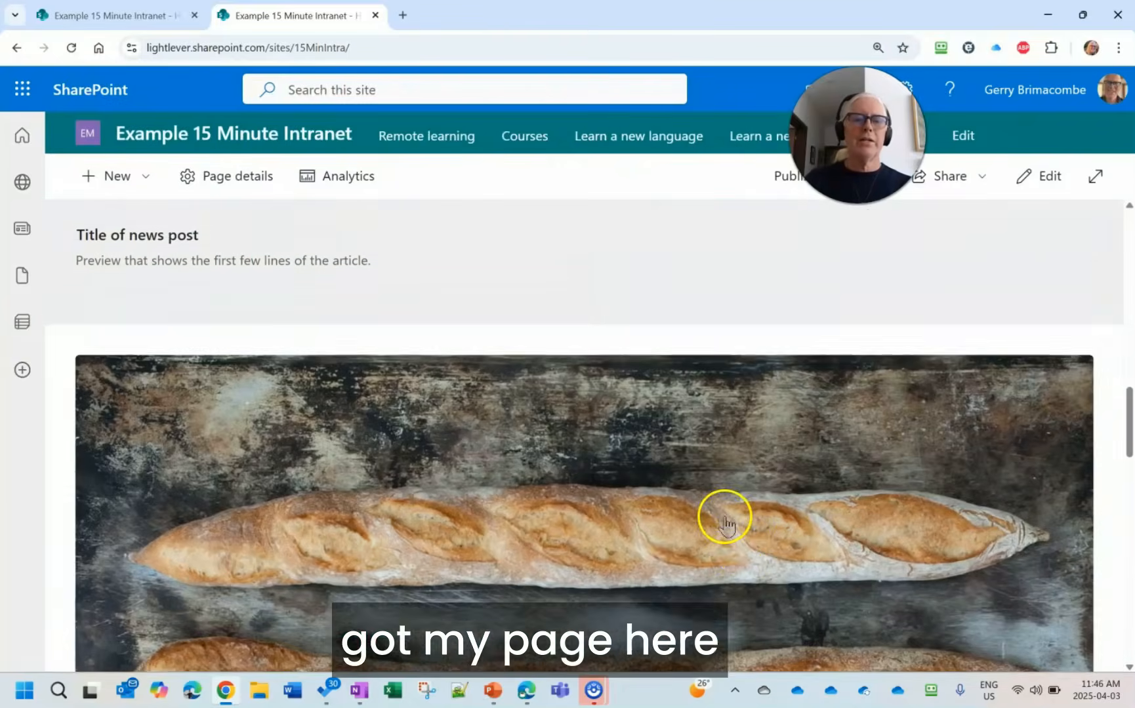
scroll(724, 516, down, 5)
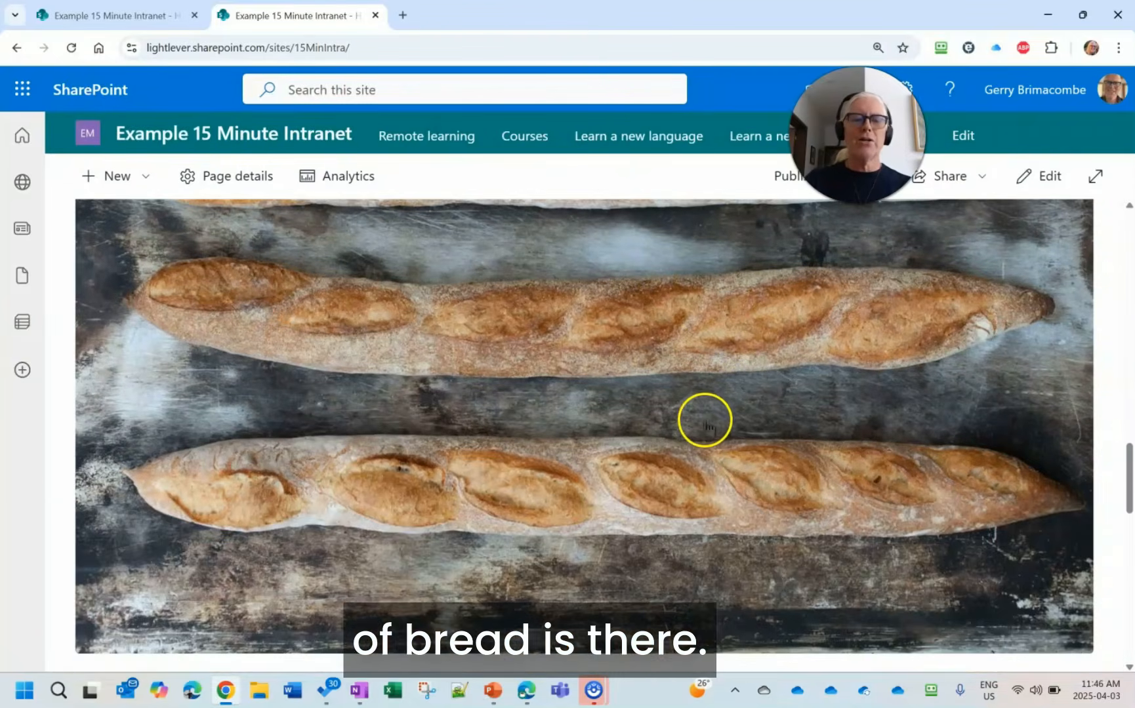
scroll(705, 421, up, 10)
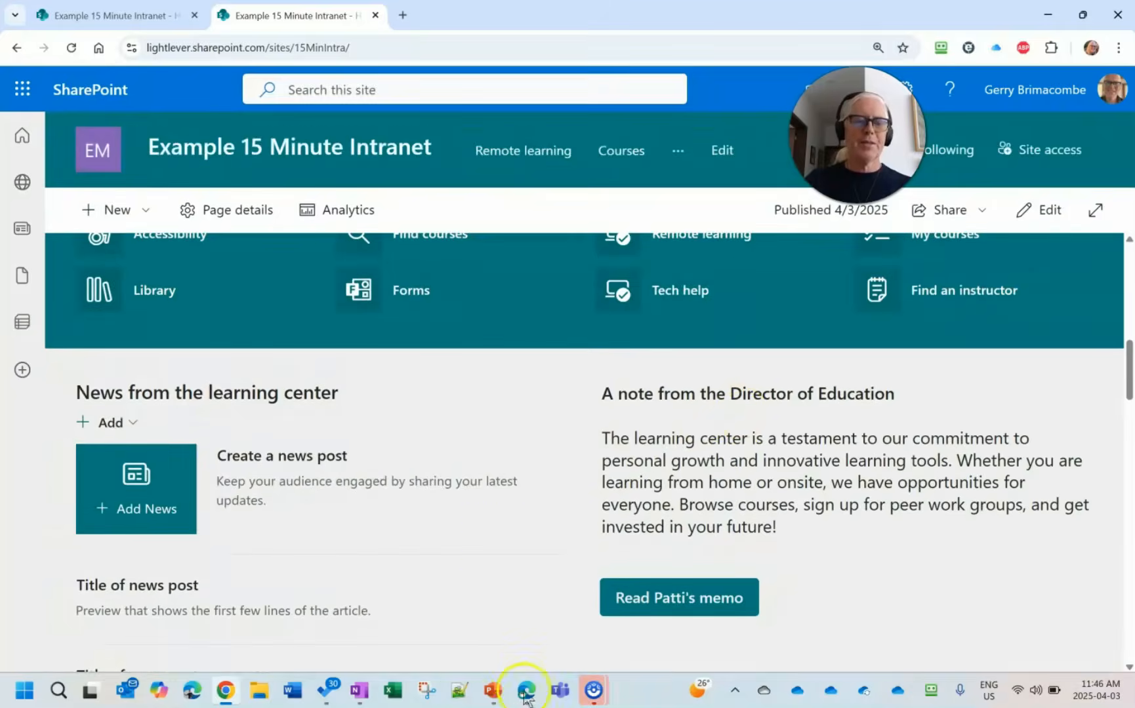
click(501, 699)
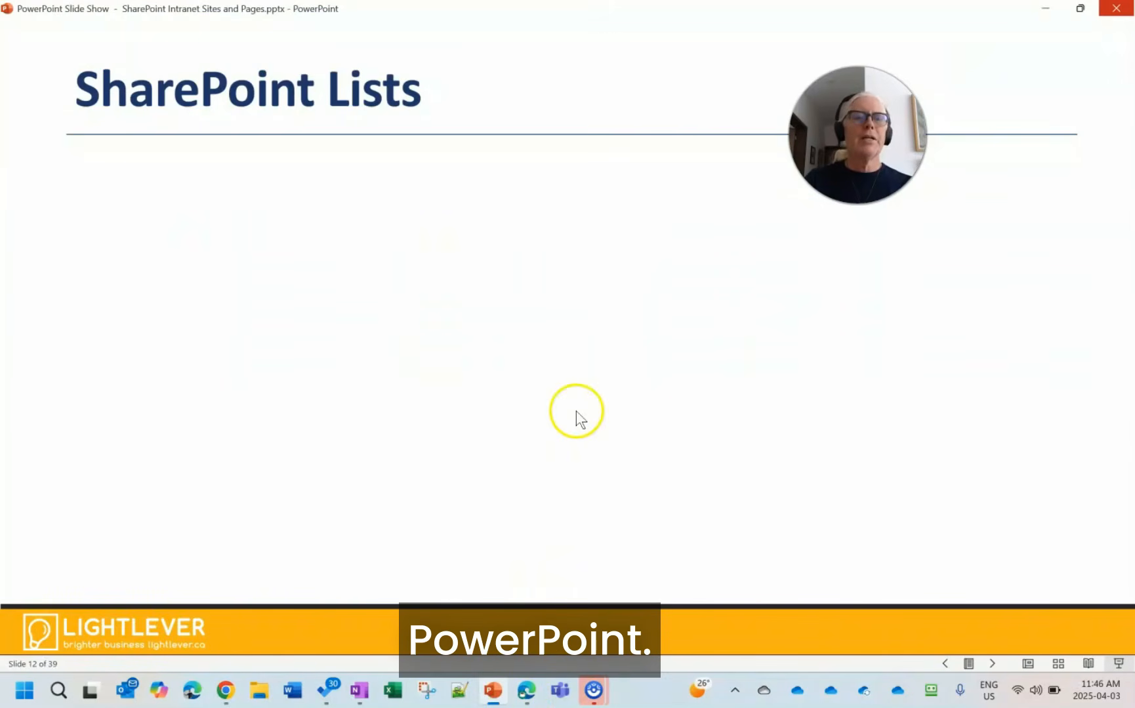
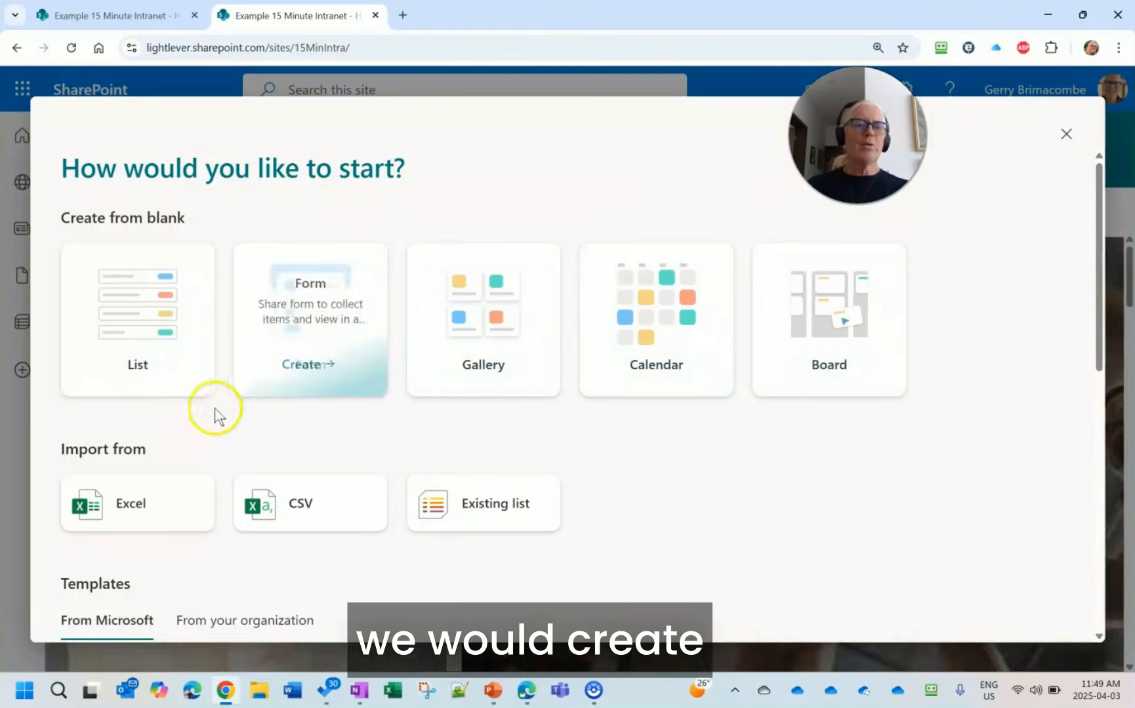
scroll(482, 331, down, 1)
scroll(483, 330, down, 4)
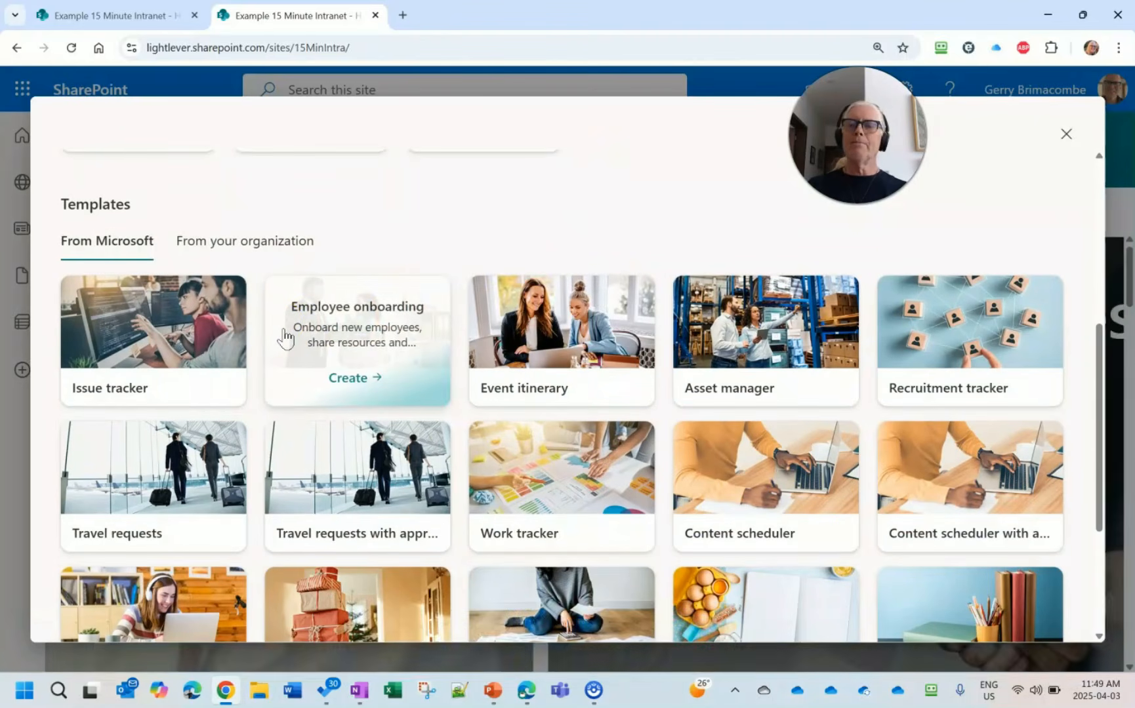
scroll(285, 338, down, 3)
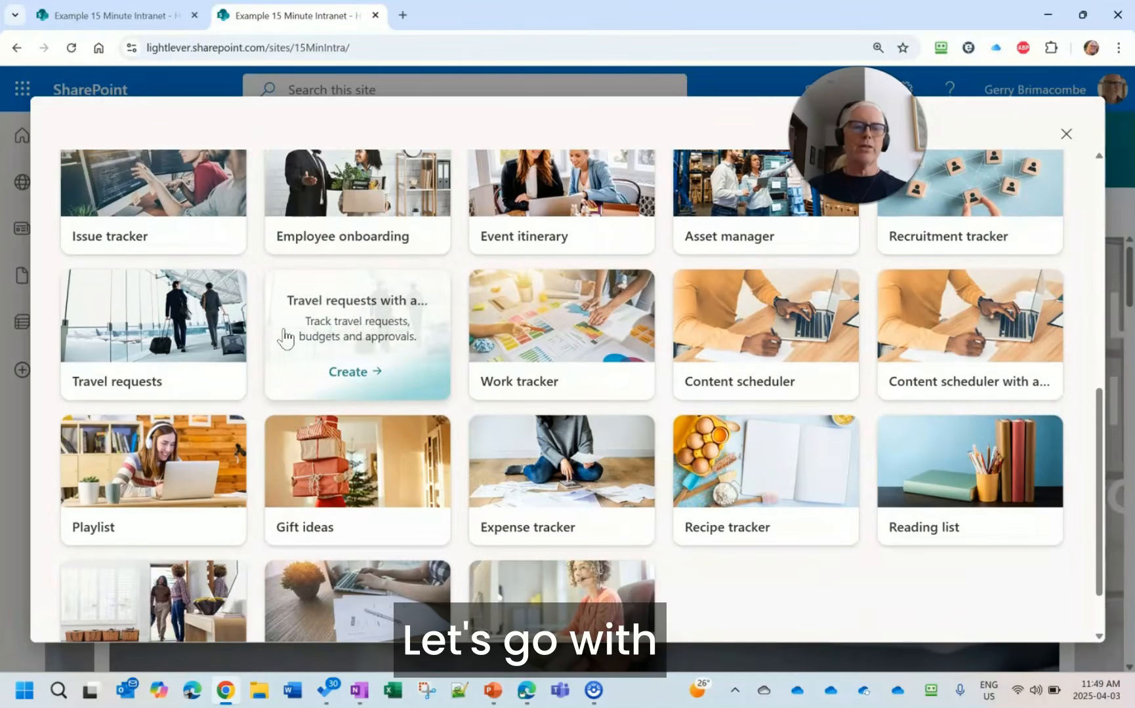
click(153, 467)
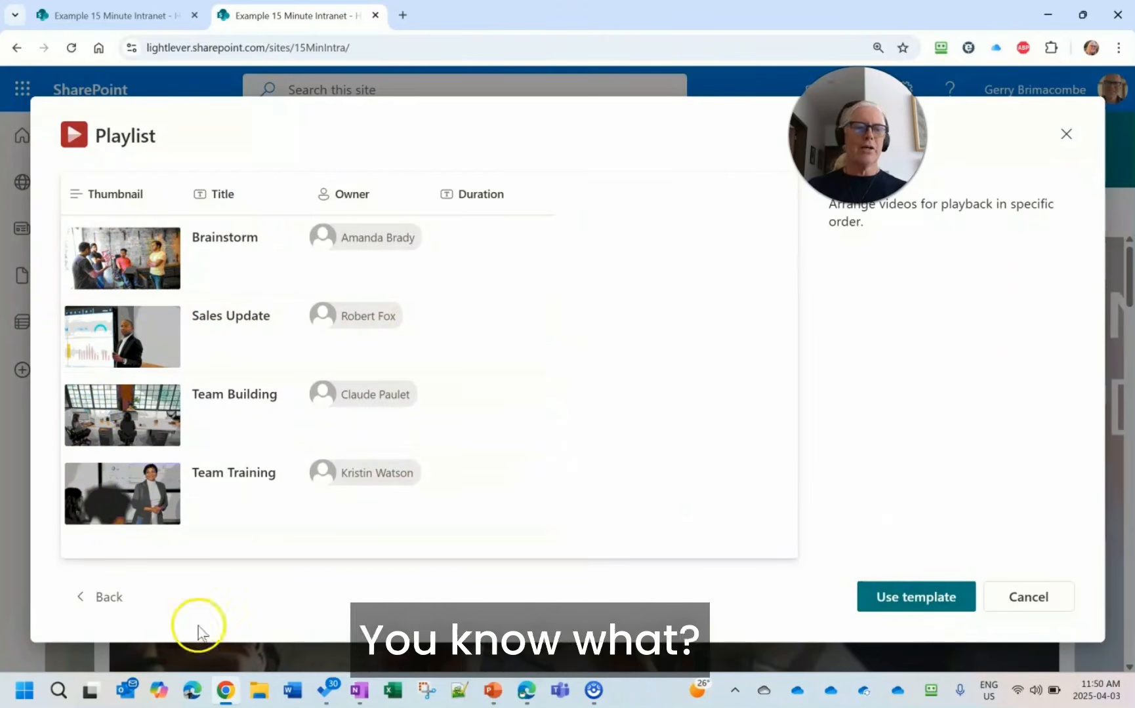
click(109, 599)
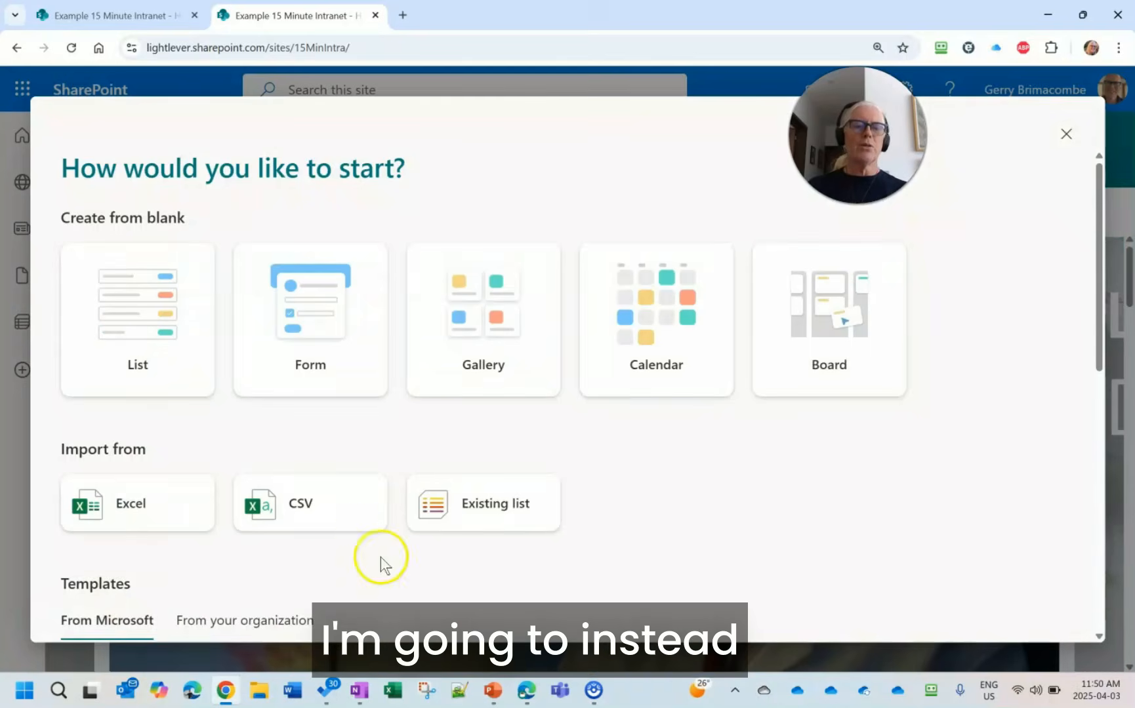
- Create an Issue tracker list from the Microsoft template, shown in the site navigation, and dismiss the next-steps suggestions
scroll(368, 564, down, 3)
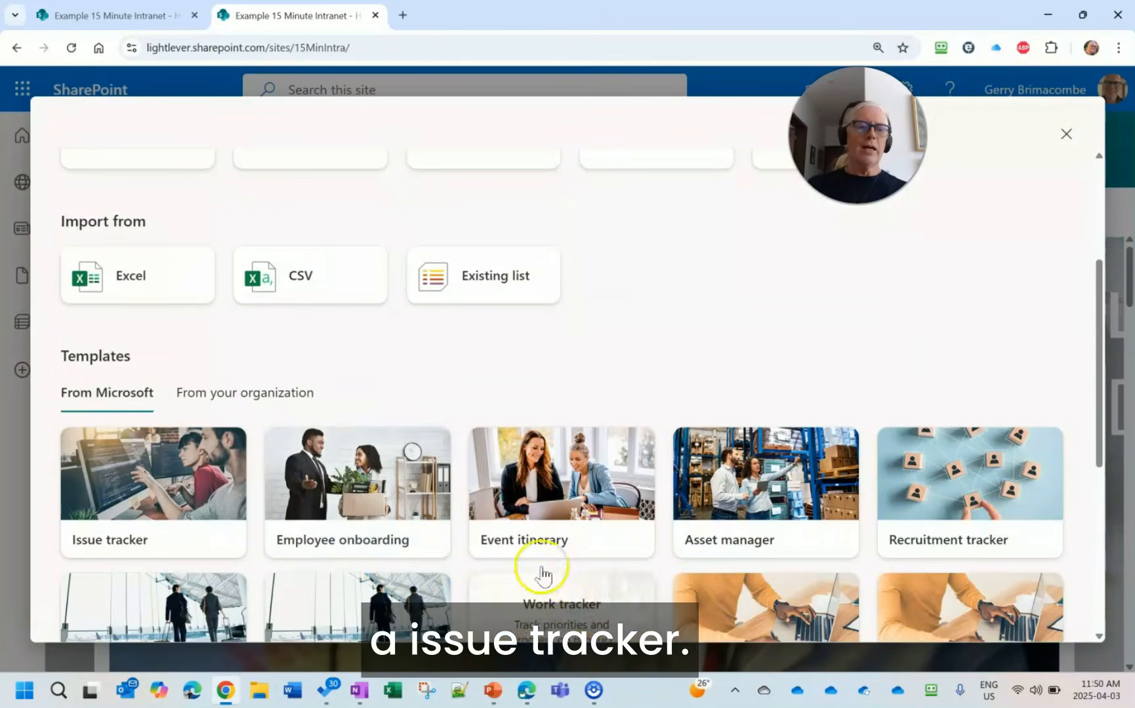
click(141, 500)
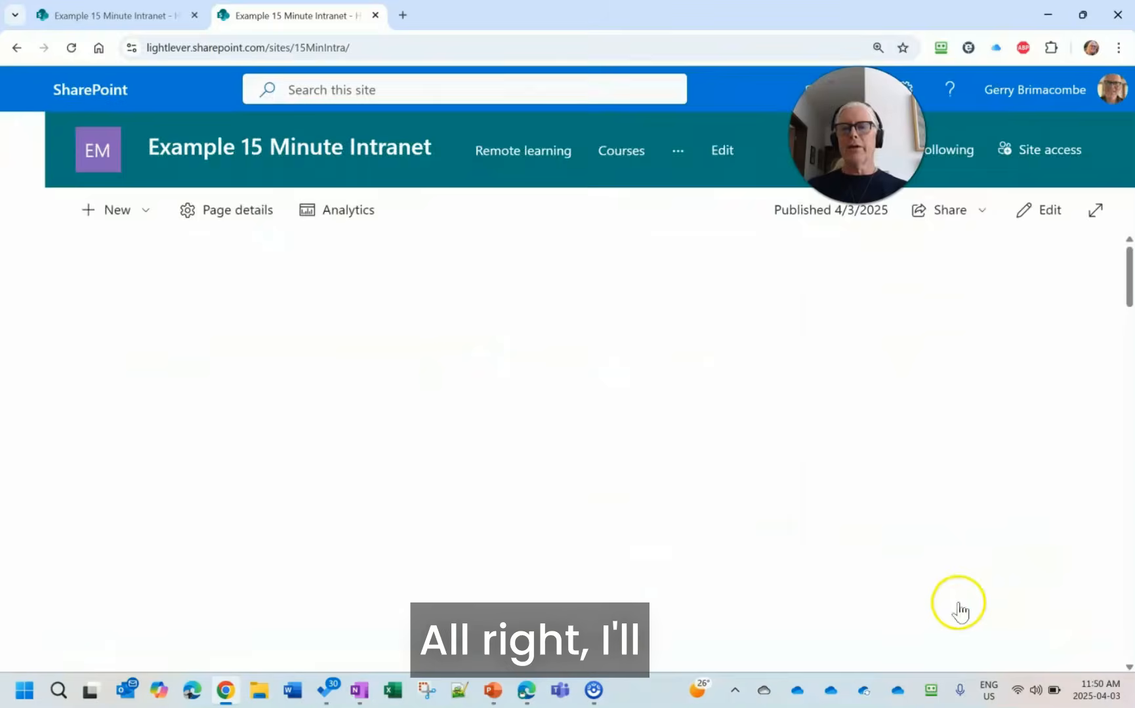
click(915, 597)
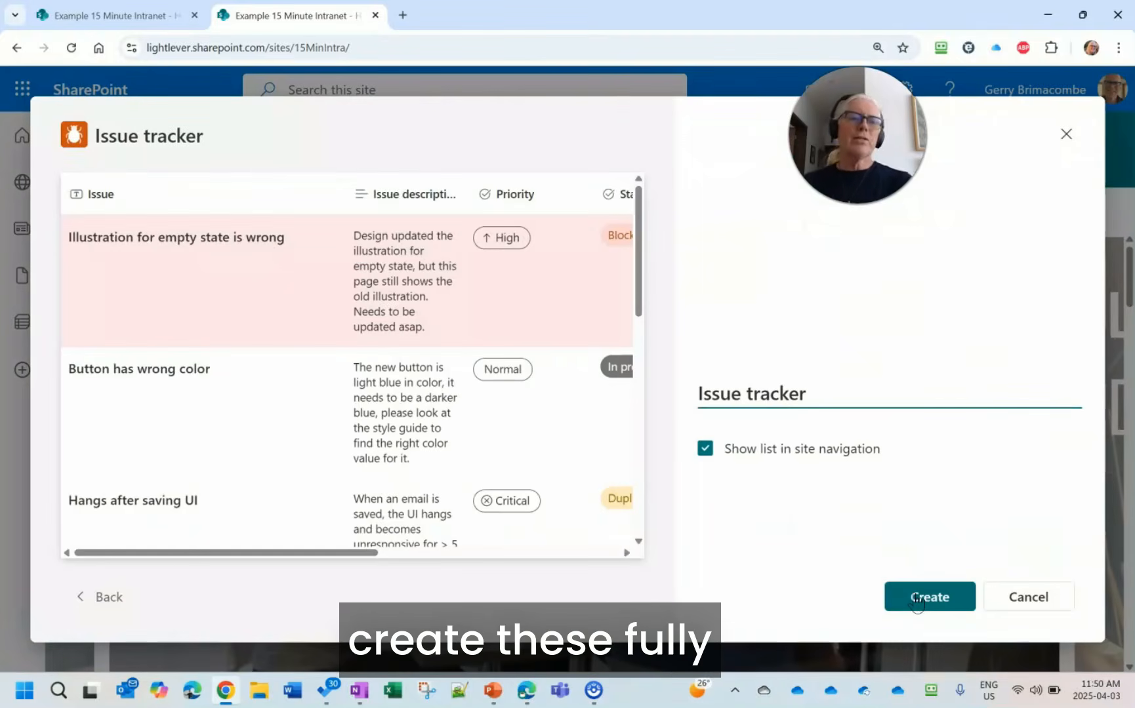
click(928, 598)
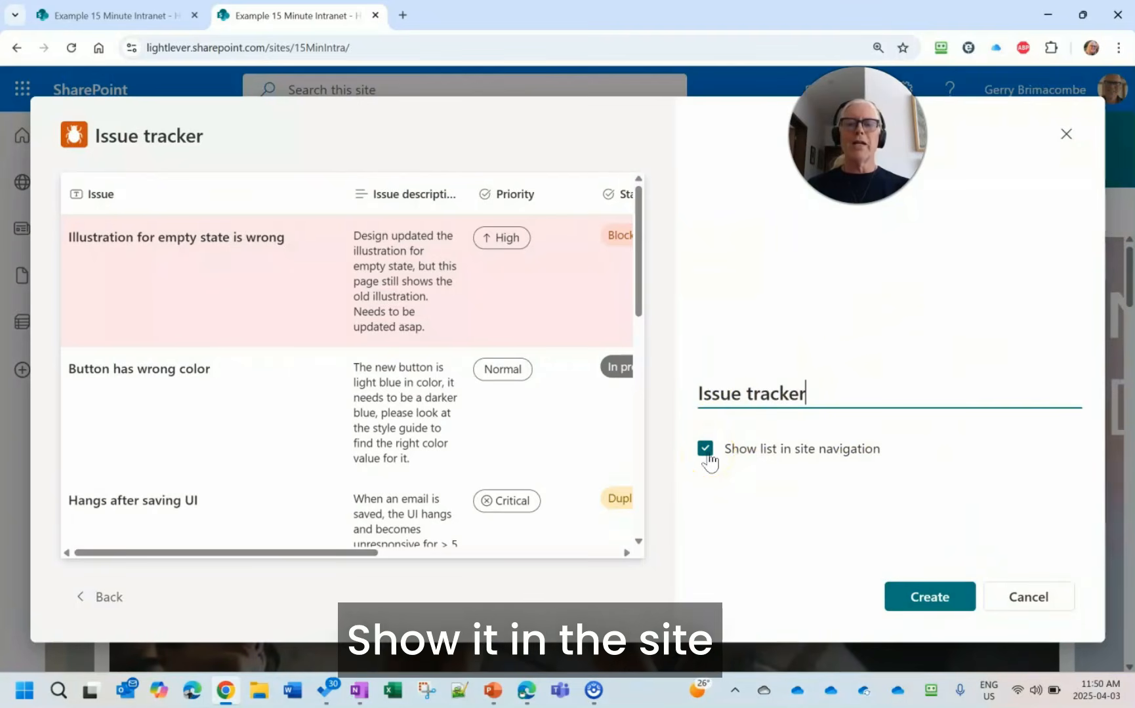
click(941, 607)
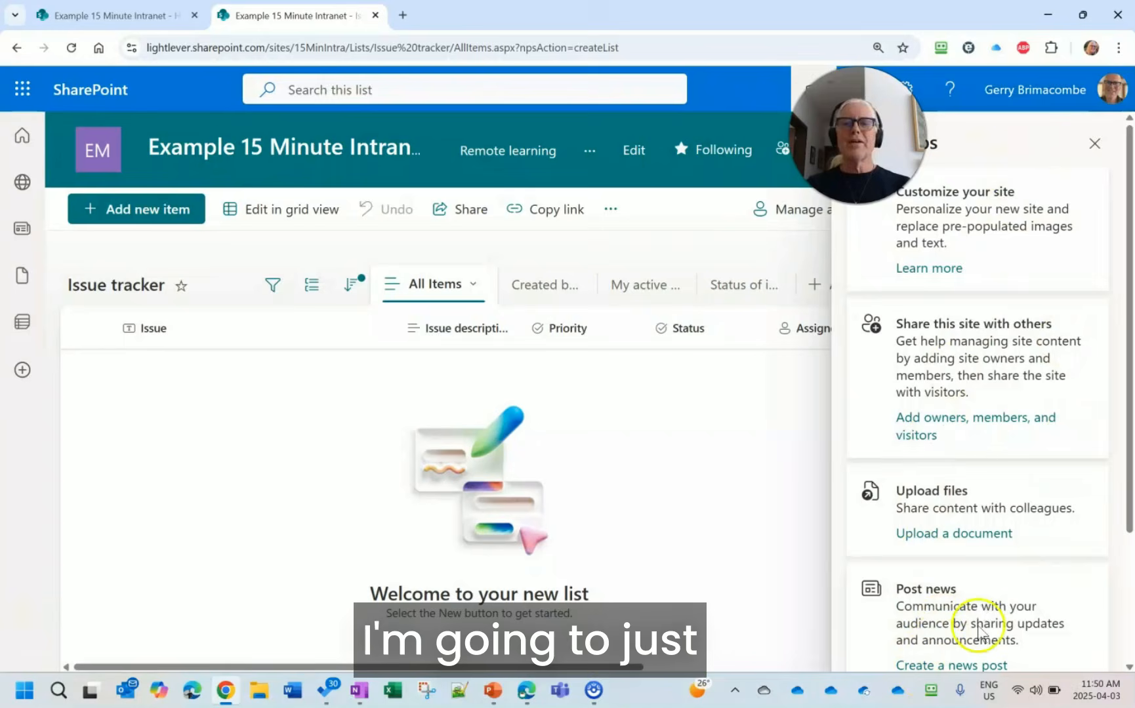
click(1094, 144)
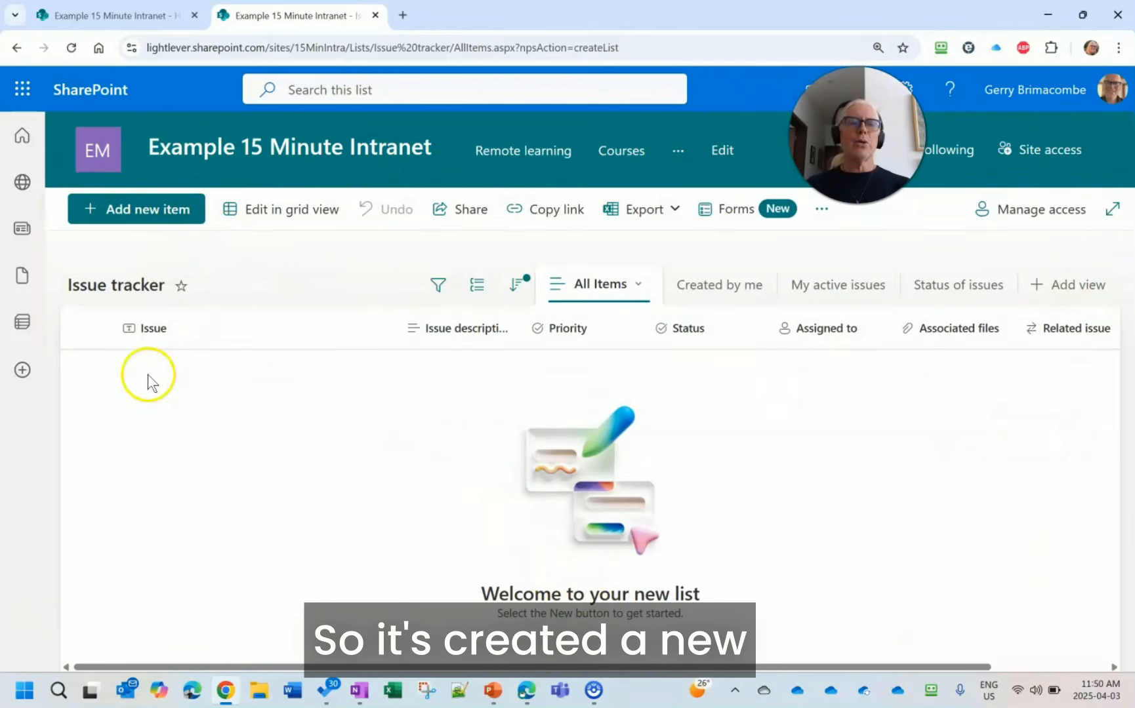
- Start a new item in the list with the issue "Not enough time!" and the description "need more than 24 hours n a day..."
click(161, 220)
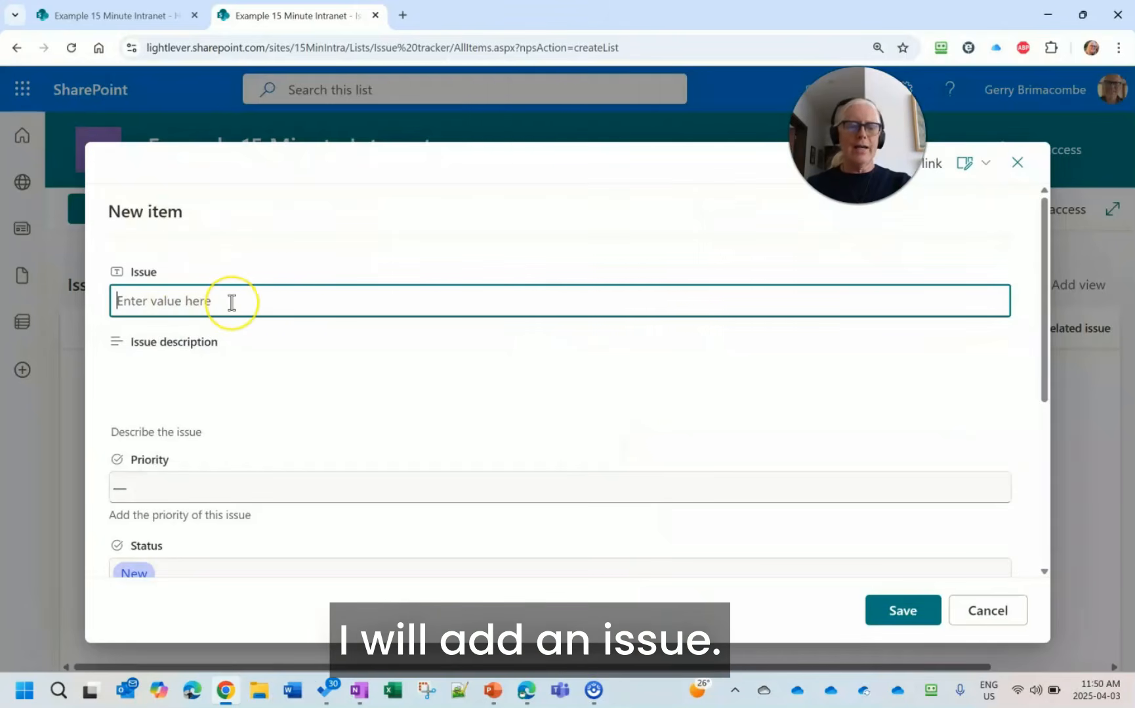
text(Not enough time!)
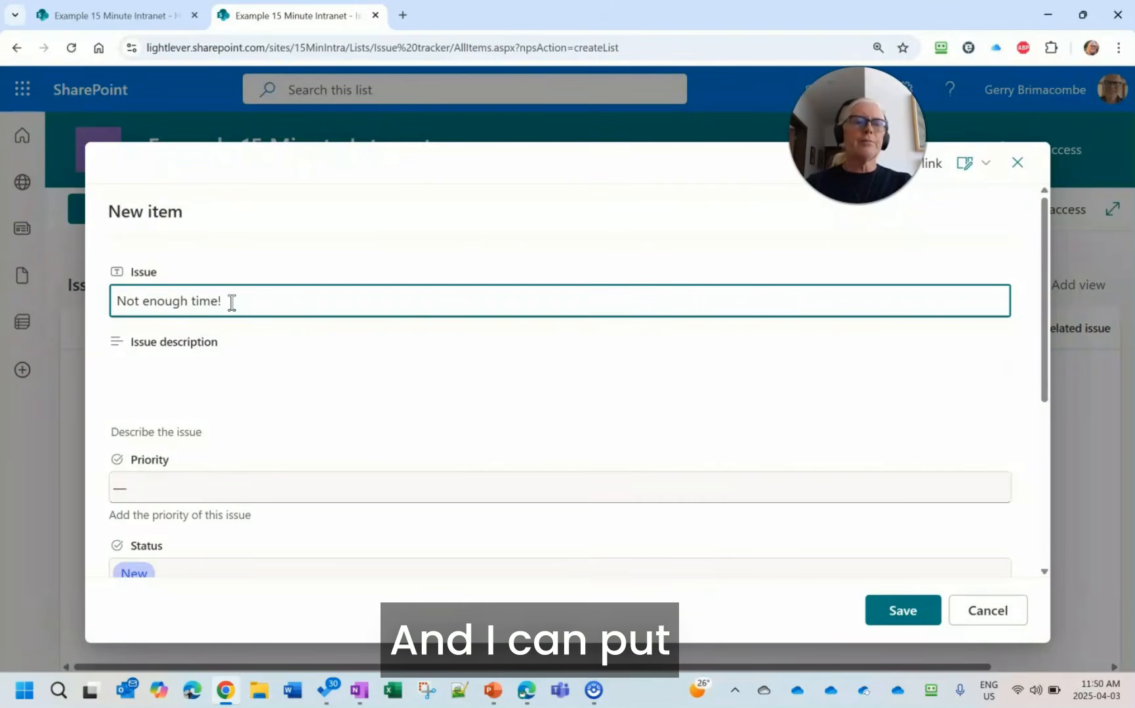
click(169, 372)
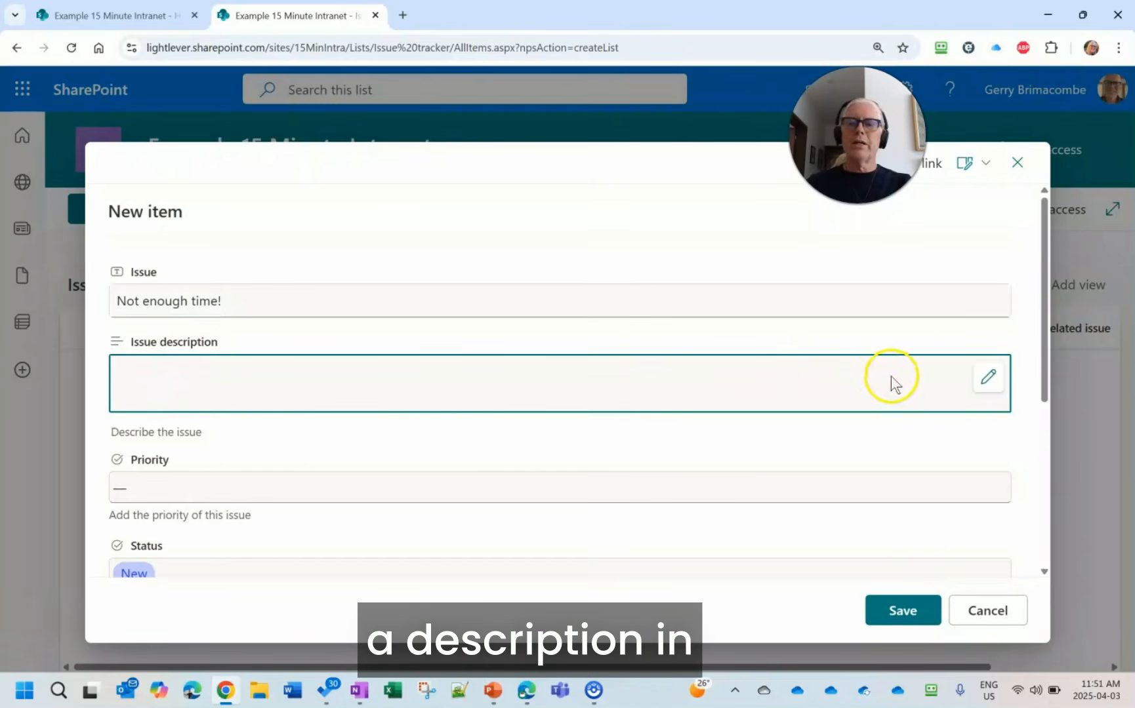
click(988, 376)
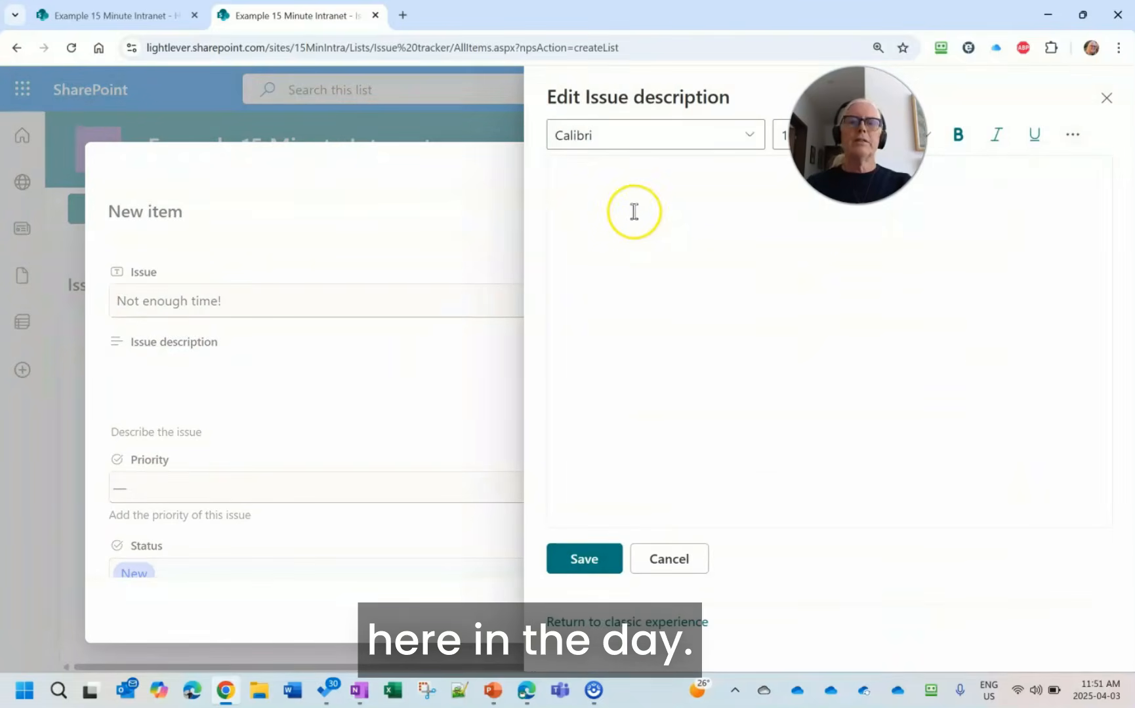
text(IN the ay)
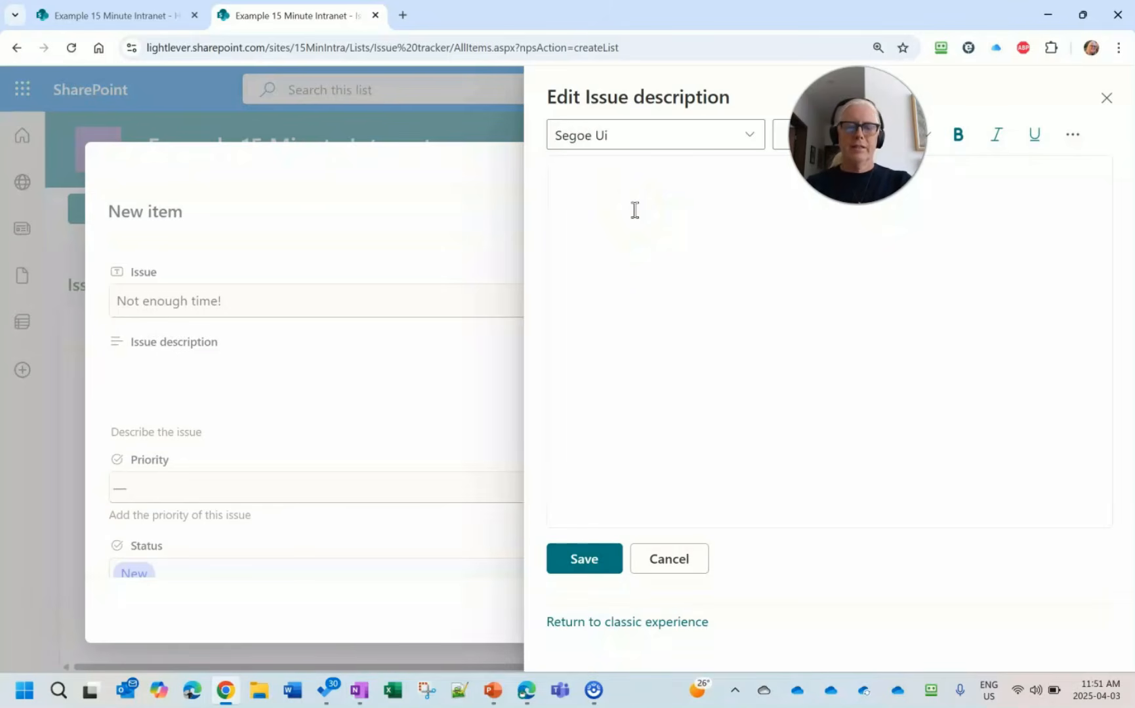
text(need more than )
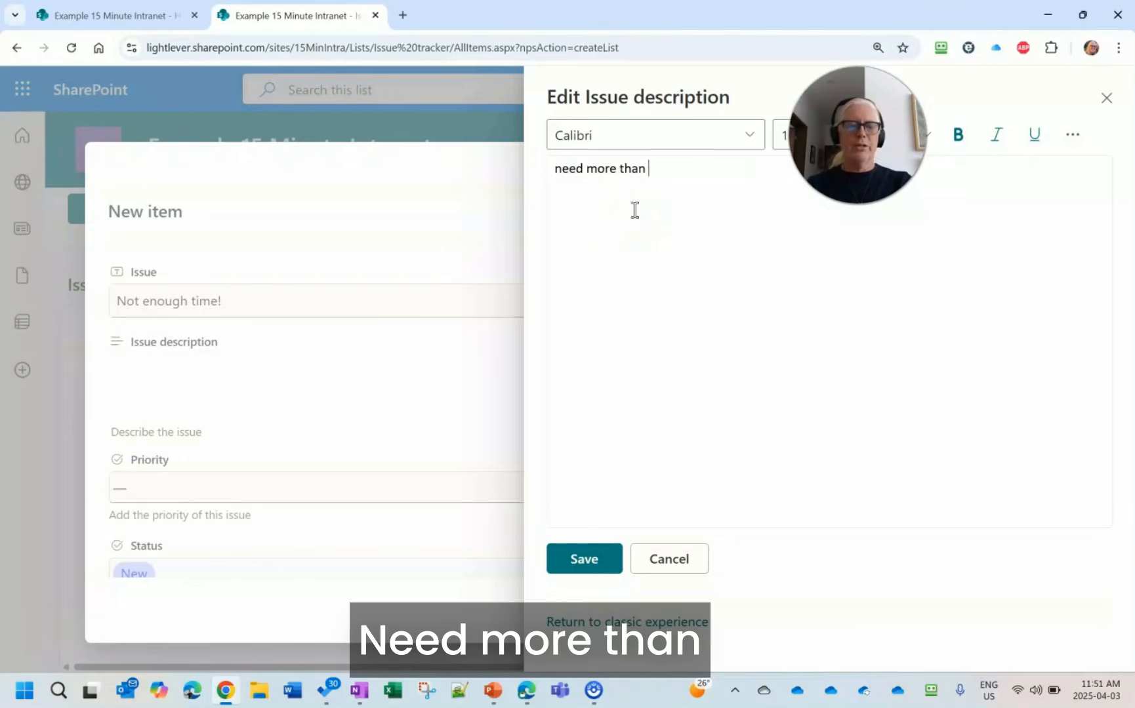
text(24 hours n a day...)
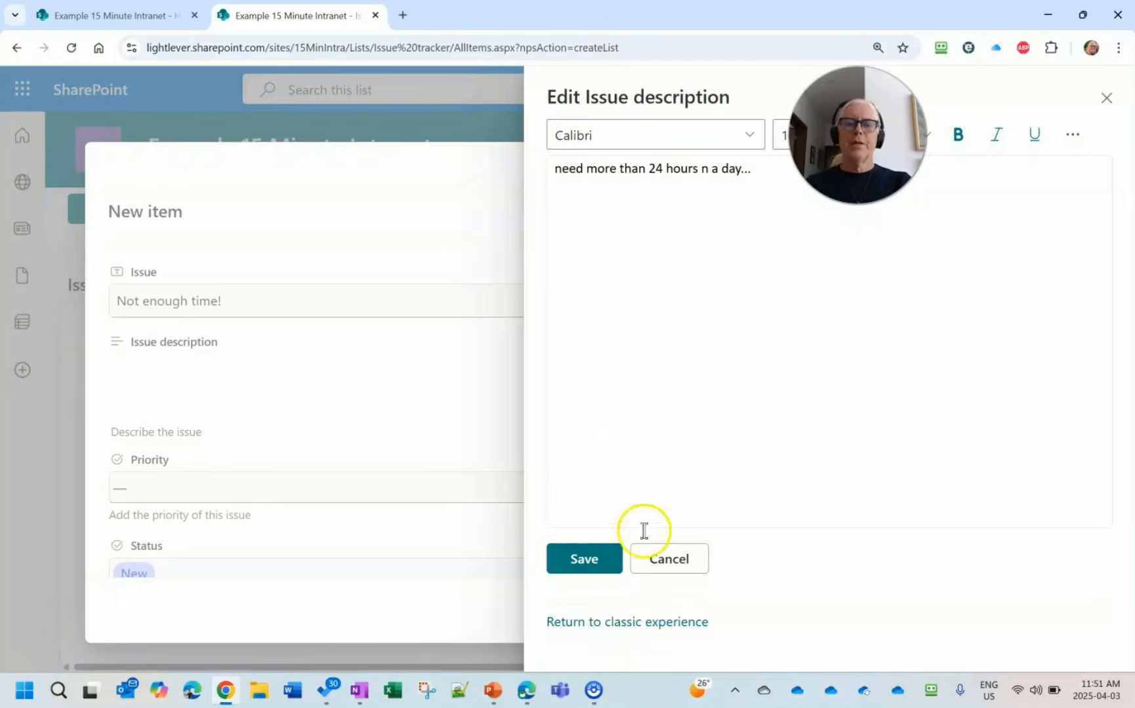
click(594, 568)
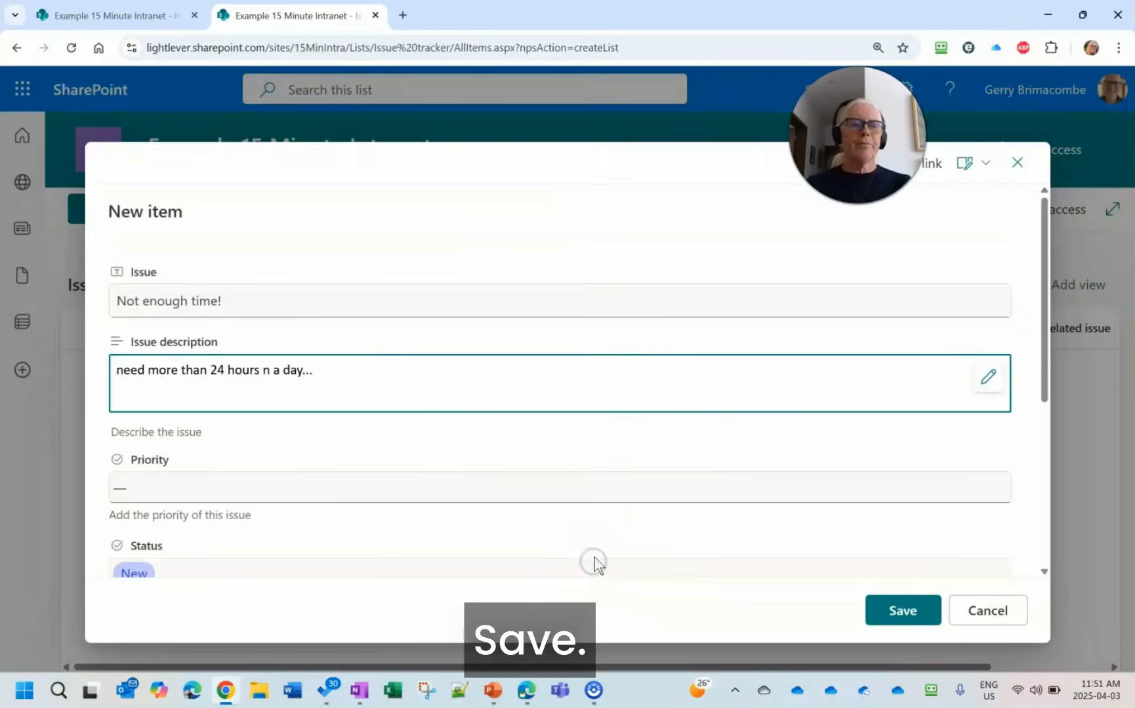
- Set the new issue's priority to Normal and its status to In progress, and save the item
click(157, 485)
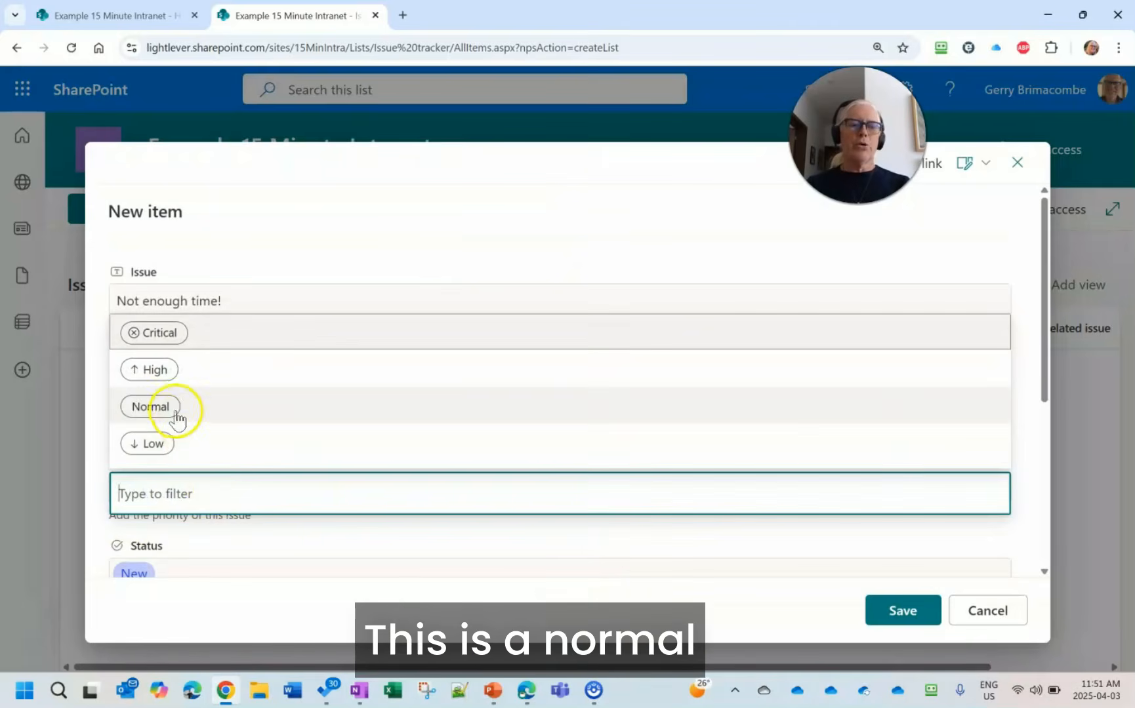
click(176, 411)
scroll(249, 459, down, 2)
click(185, 420)
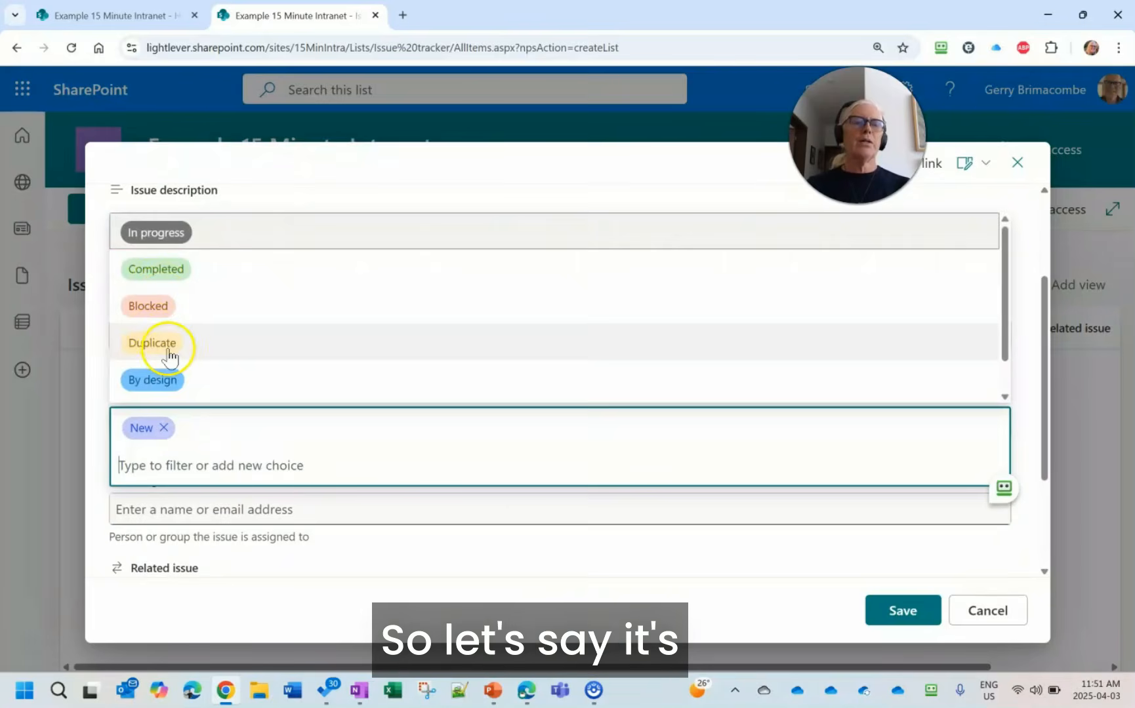
click(164, 387)
scroll(385, 493, down, 1)
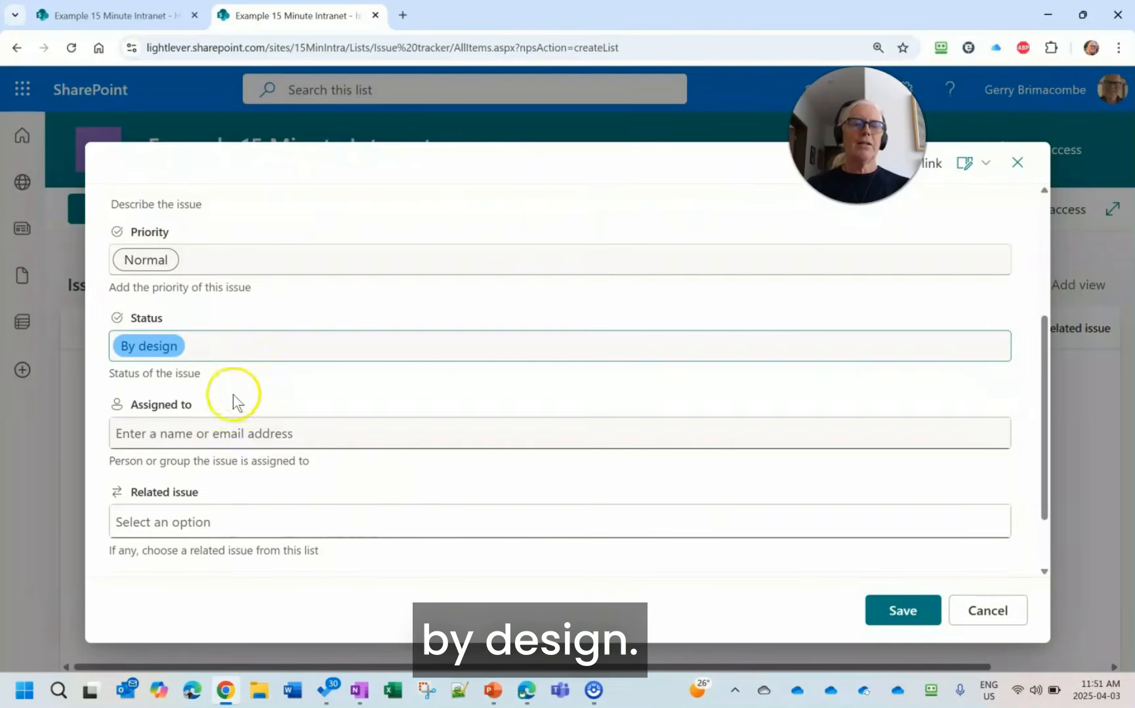
click(200, 353)
click(159, 461)
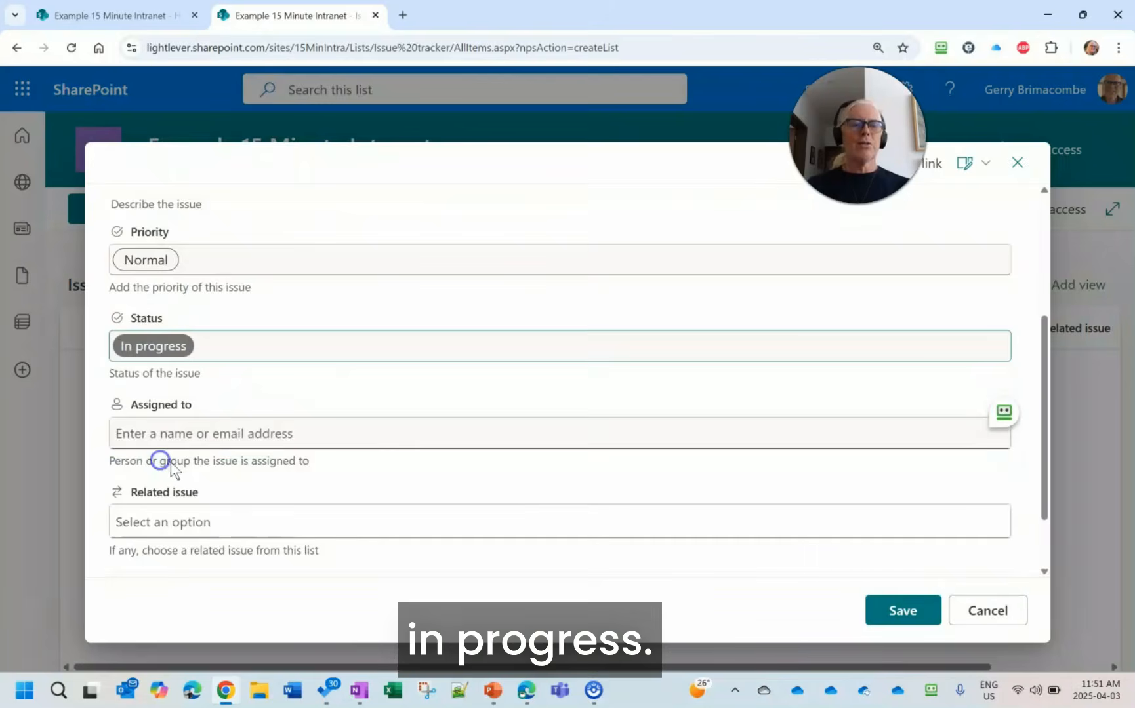
scroll(352, 448, down, 1)
click(919, 617)
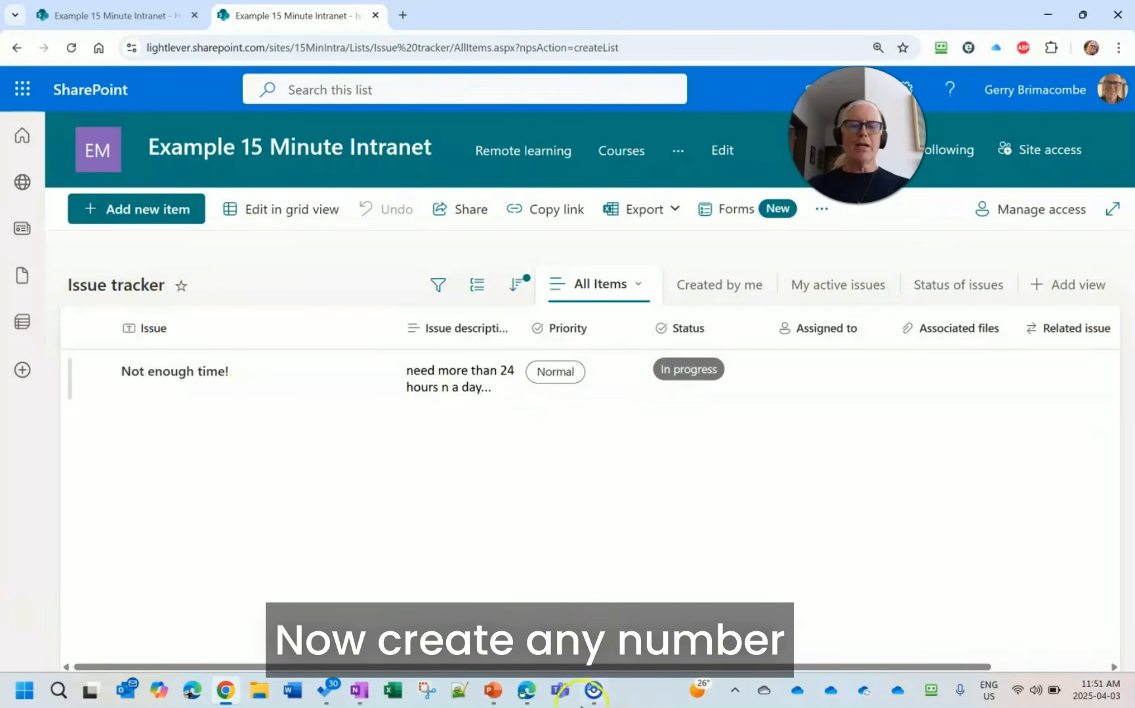
- Switch to the PowerPoint slide show, advance to the SharePoint Libraries slide, and return to the site in Chrome
click(492, 690)
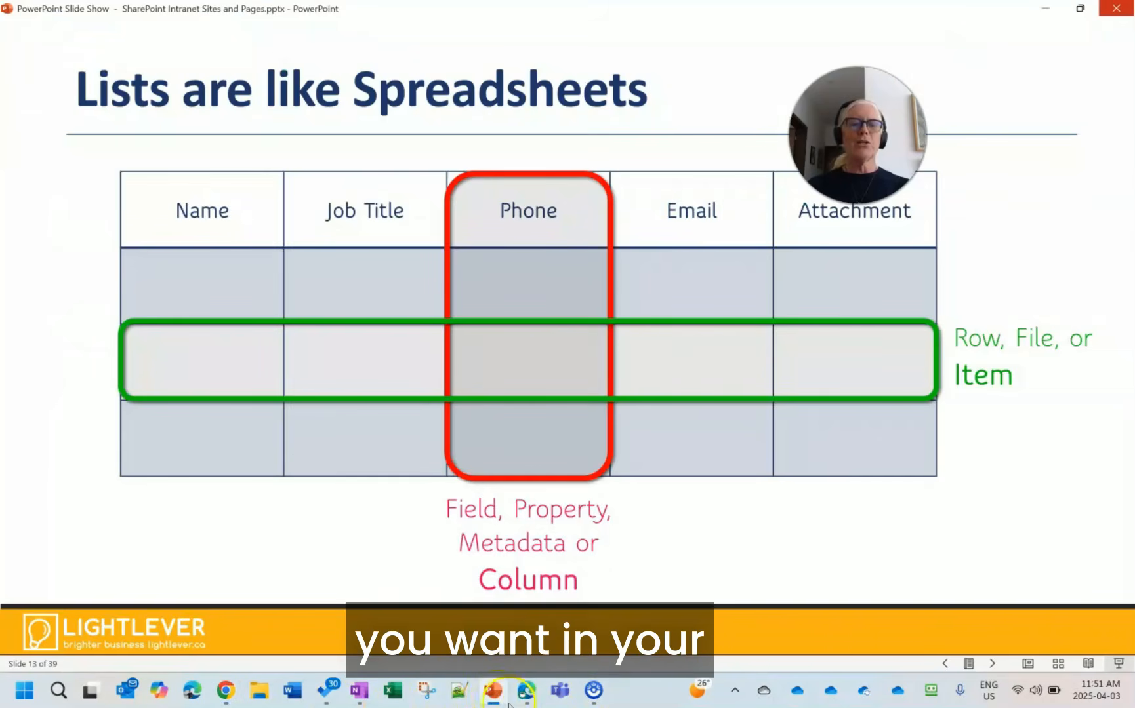
click(376, 472)
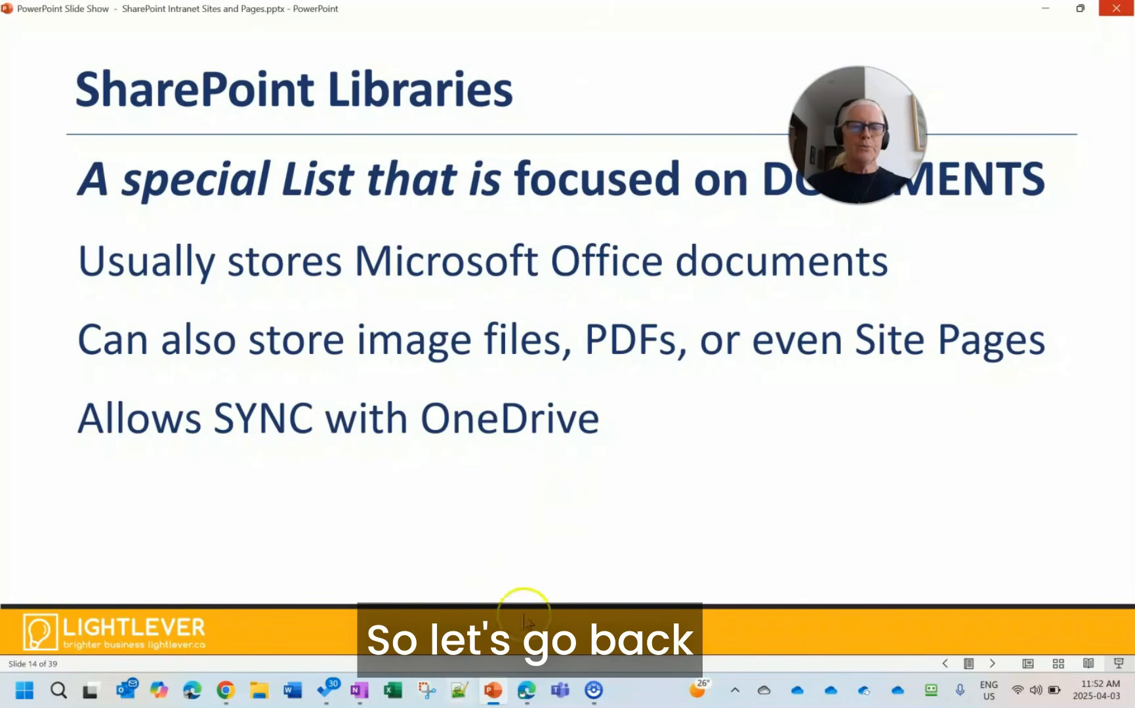
click(226, 690)
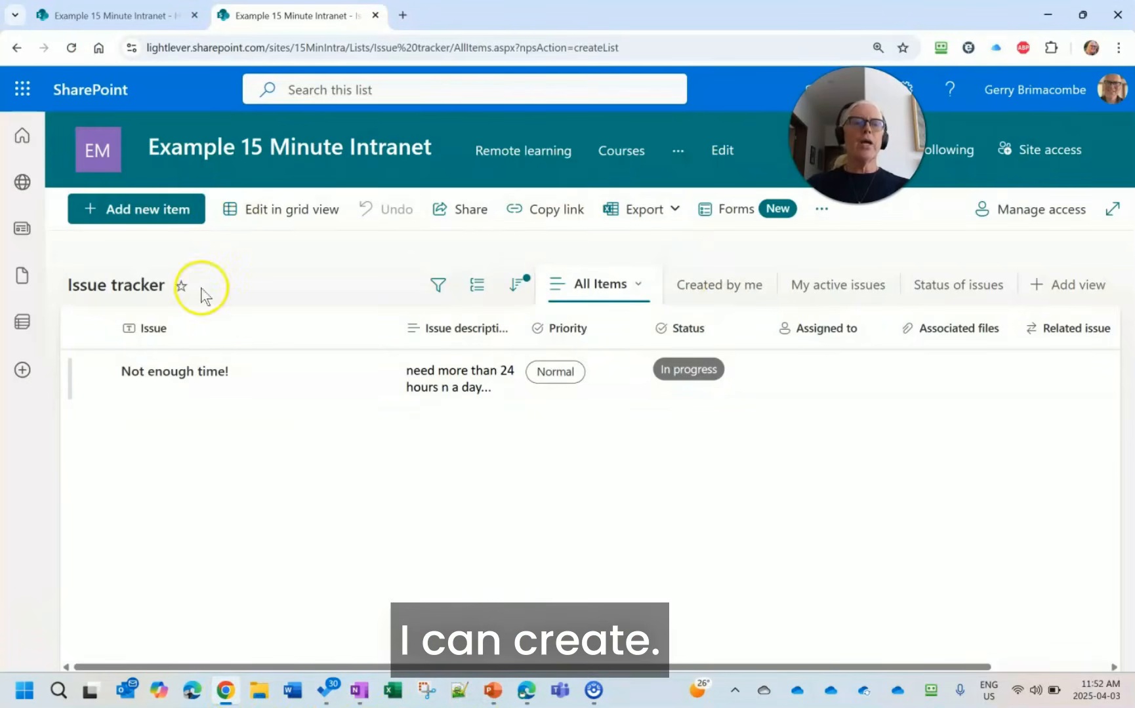
- From the site home page, create a document library named Invoices from the Invoices template, shown in site navigation, and dismiss its feature setup
click(100, 148)
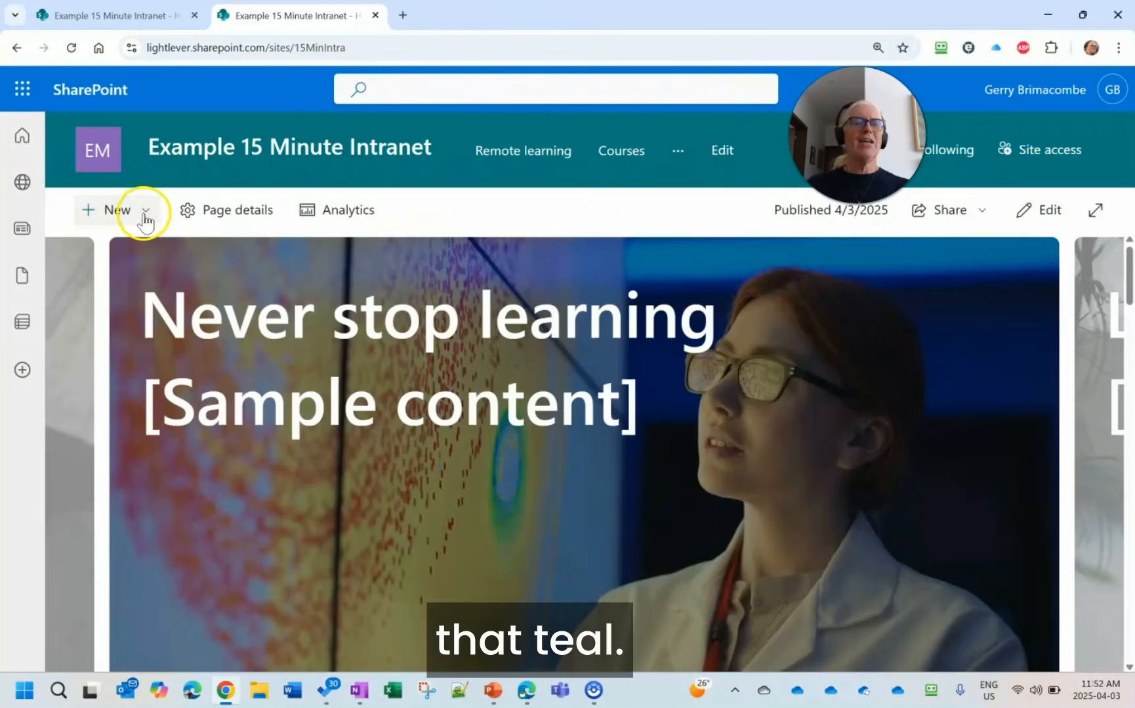
click(143, 215)
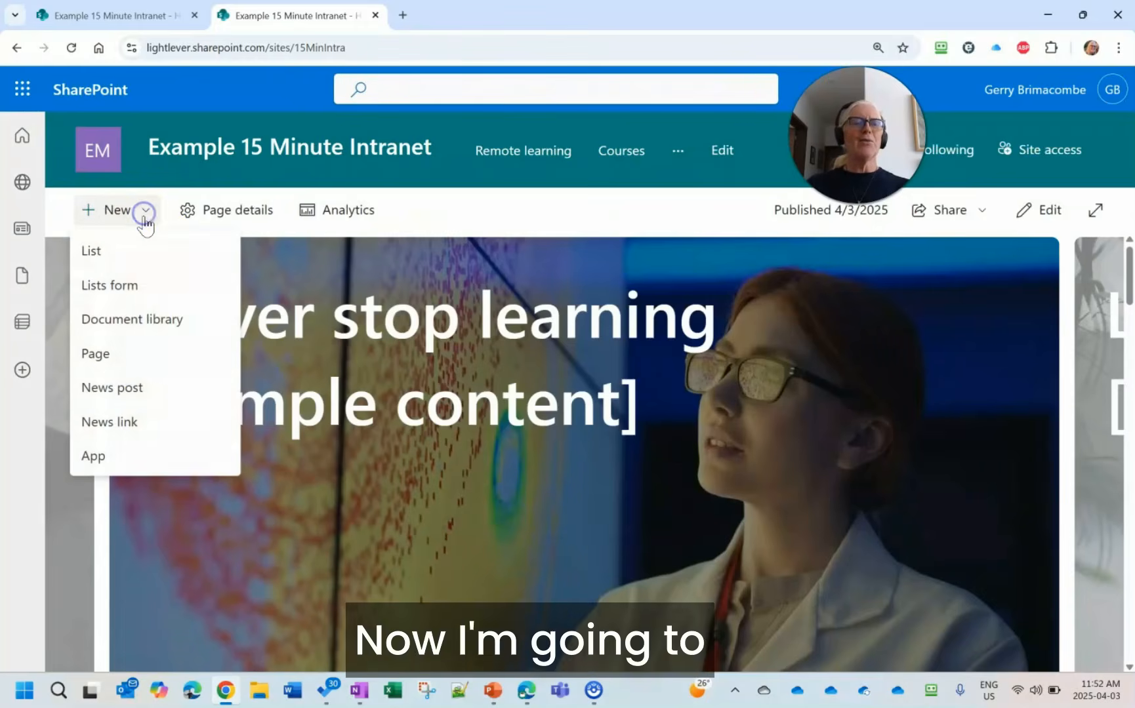
click(136, 320)
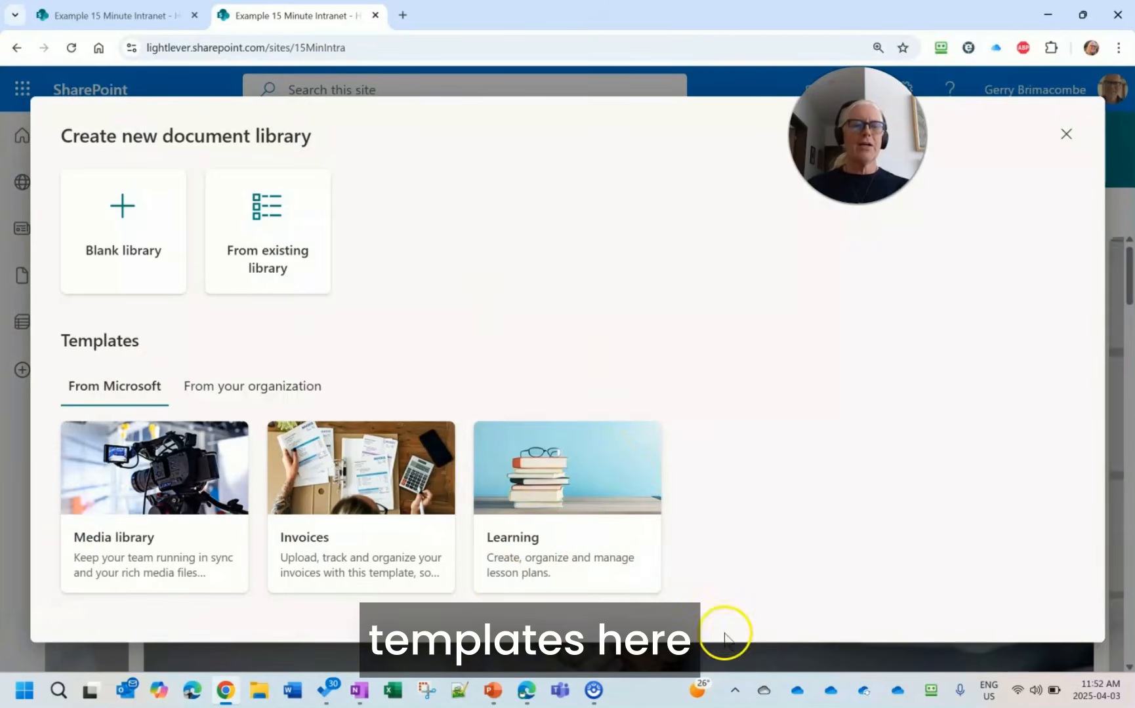
click(371, 461)
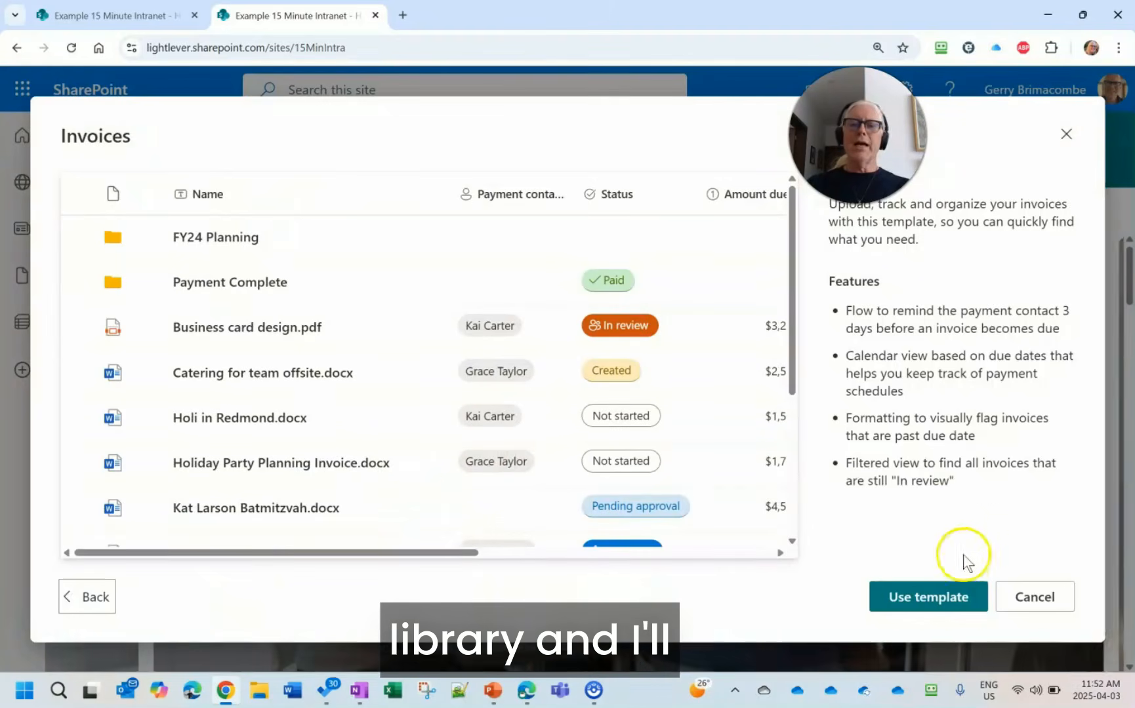
click(939, 597)
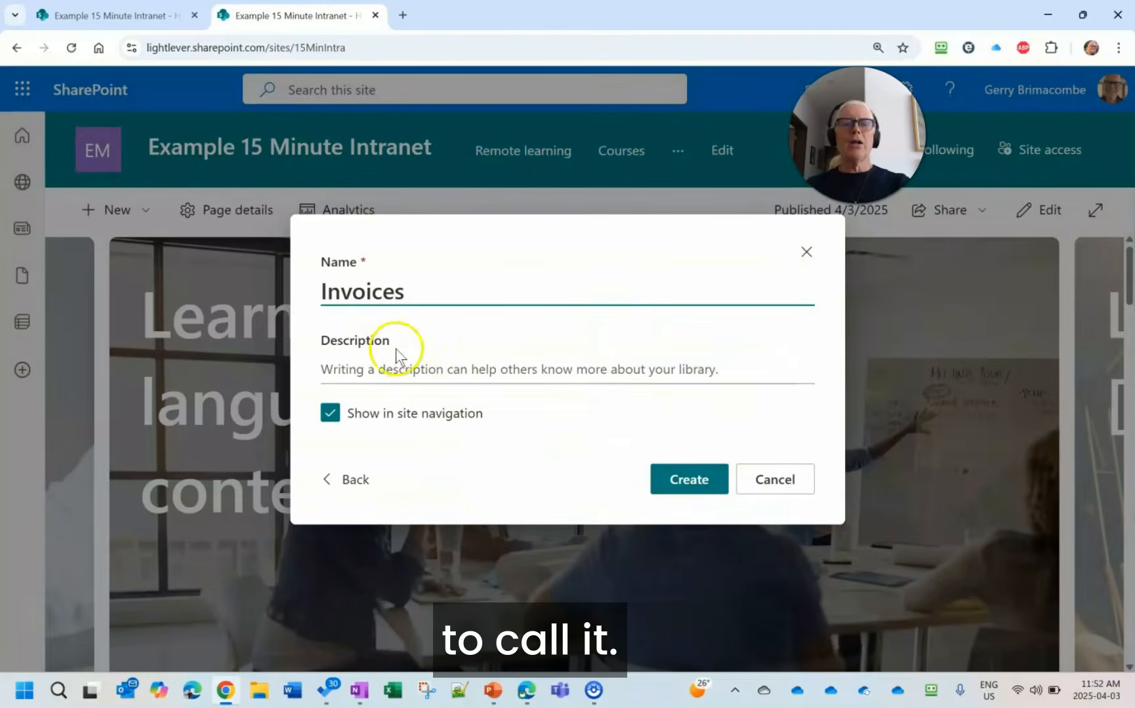
drag(407, 294, 367, 295)
click(421, 298)
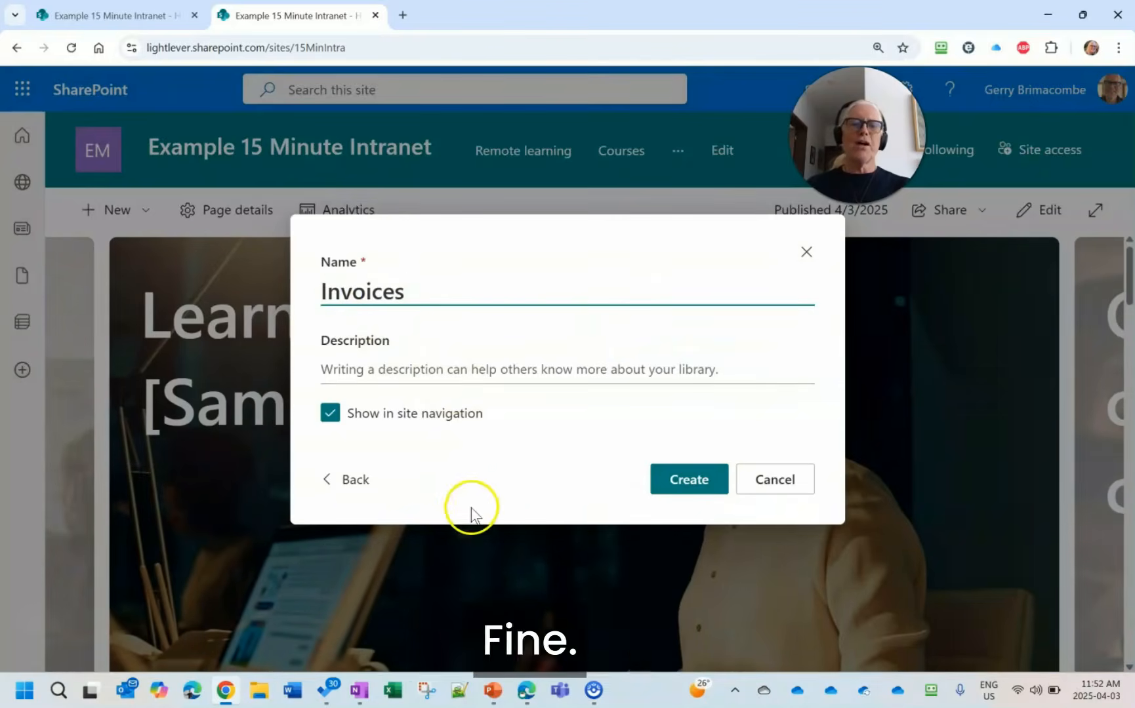
click(687, 480)
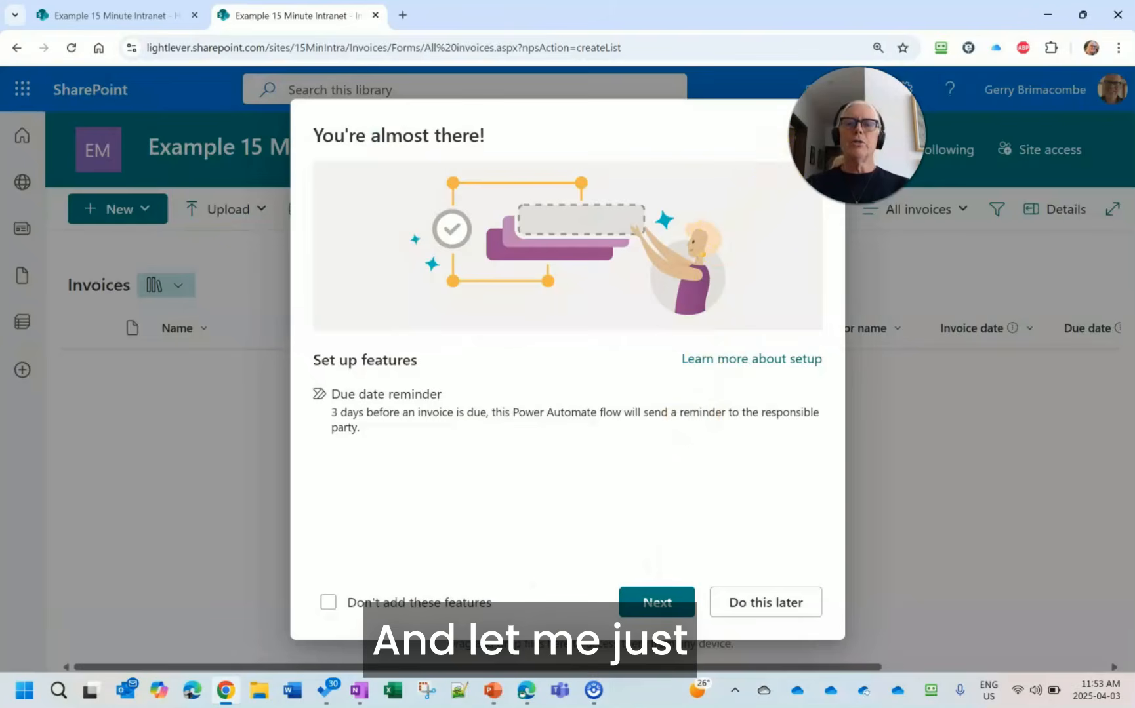
drag(857, 135, 908, 147)
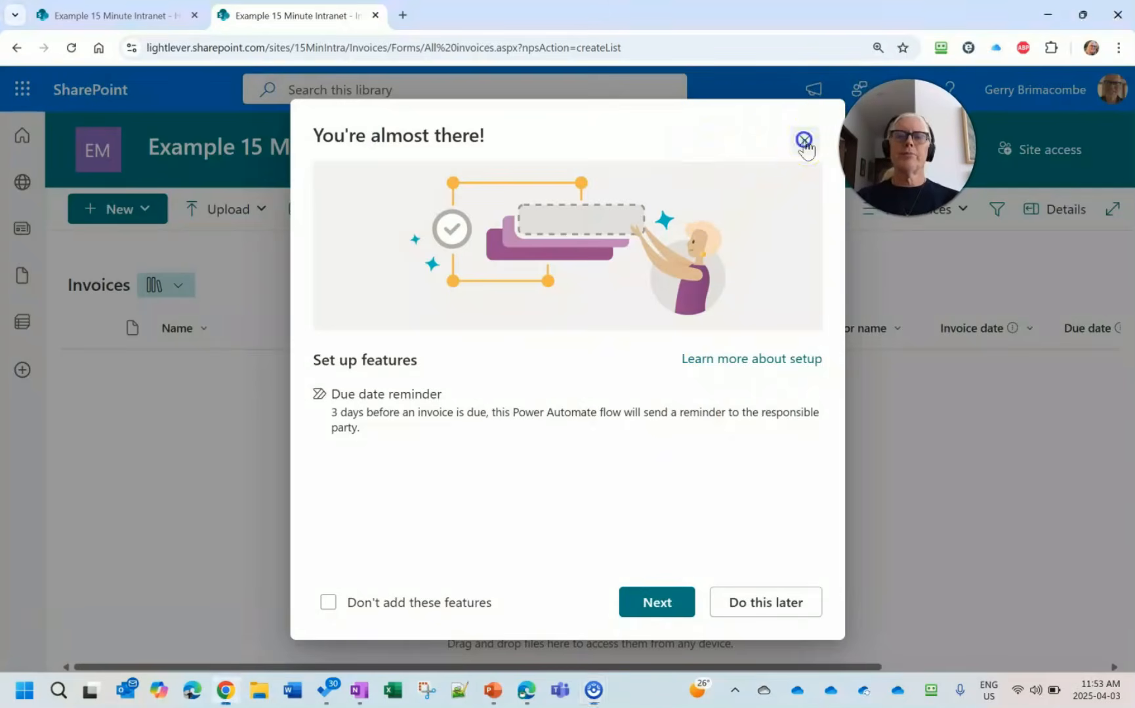
click(803, 142)
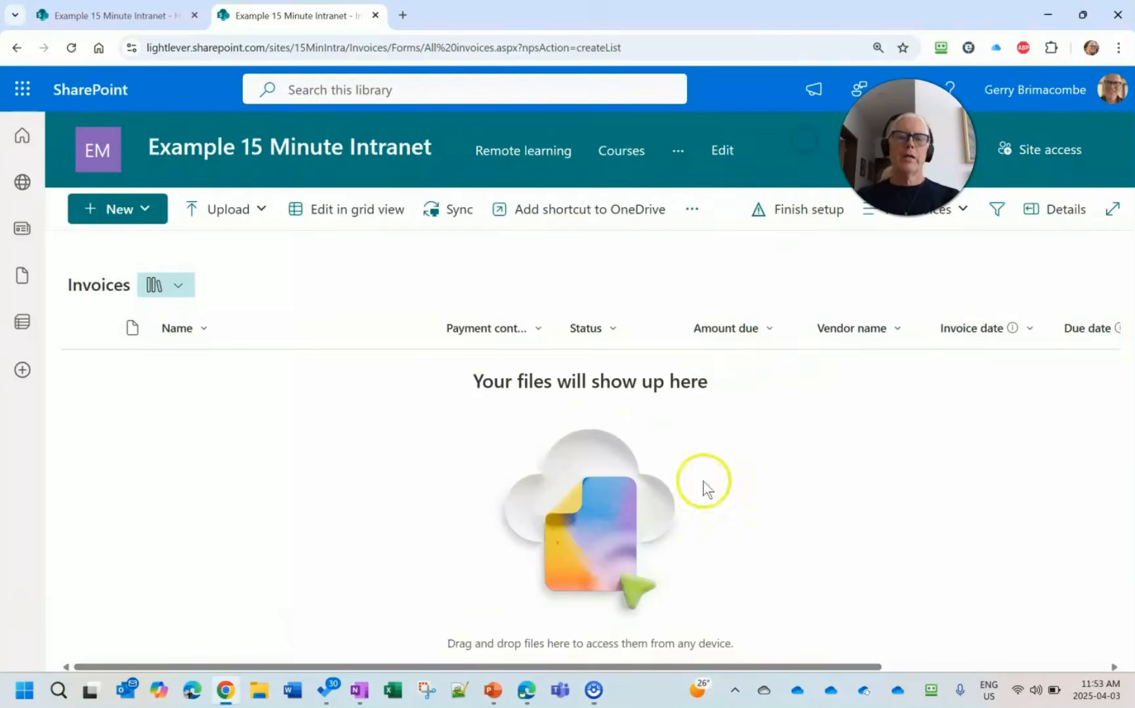
- Switch to File Explorer, open the SAMPLE-Data folder, and arrange it side by side with the Invoices library in Chrome
click(260, 704)
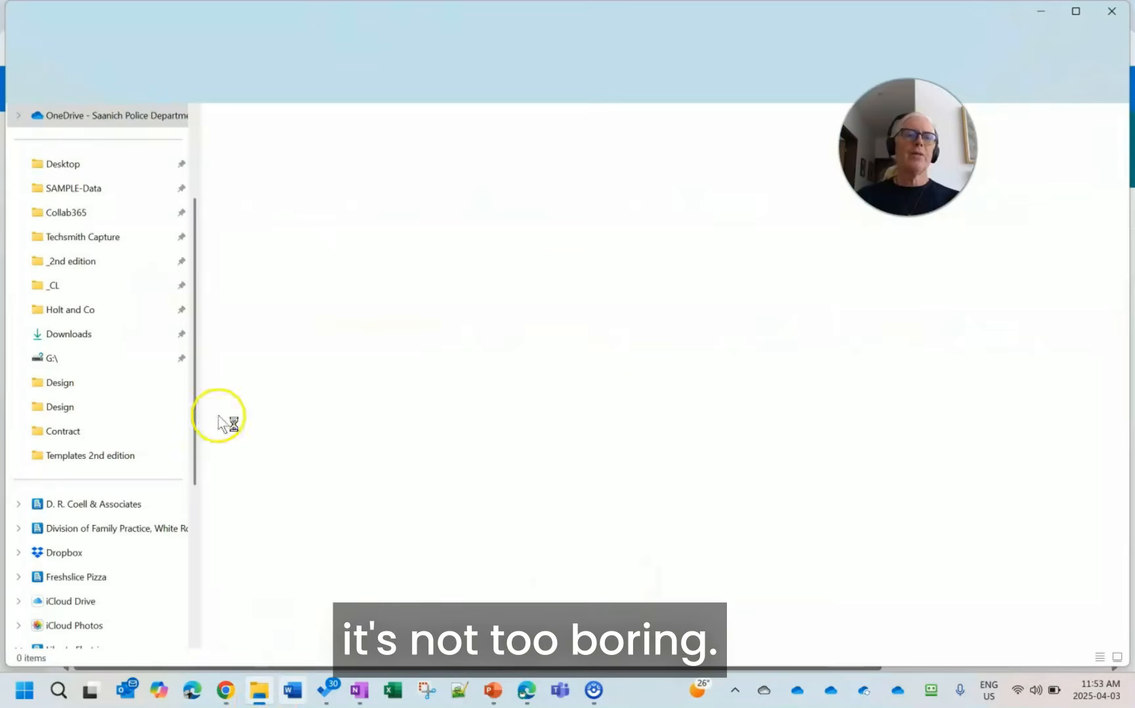
click(82, 190)
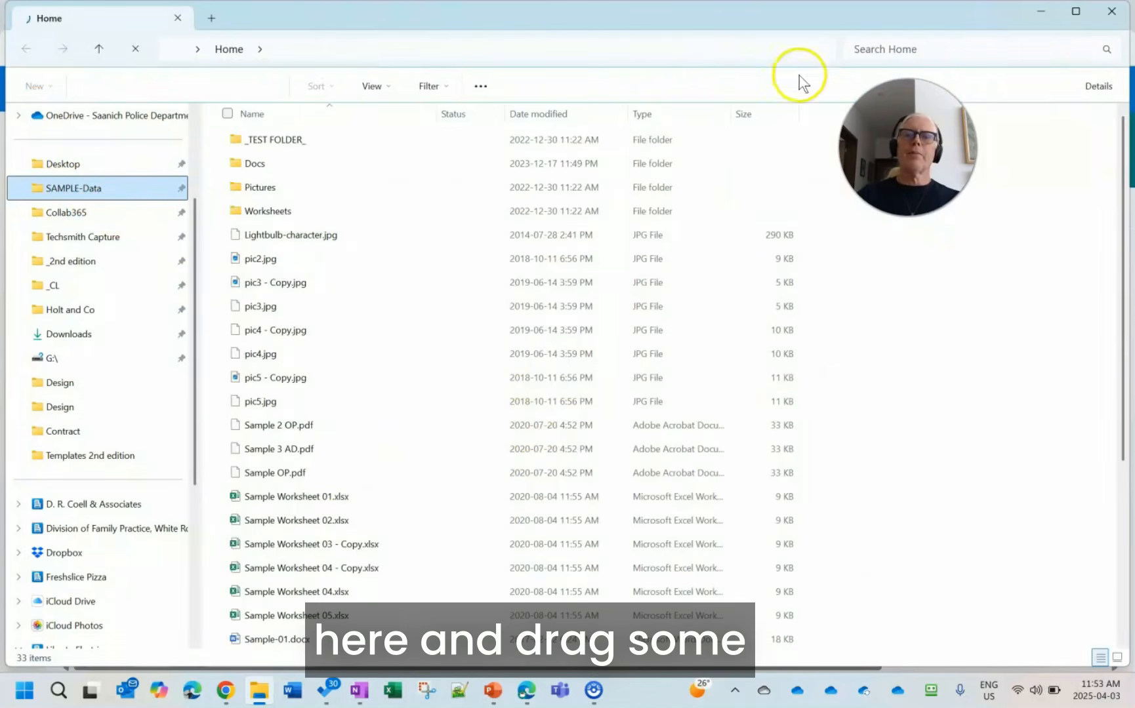
drag(790, 20, 4, 152)
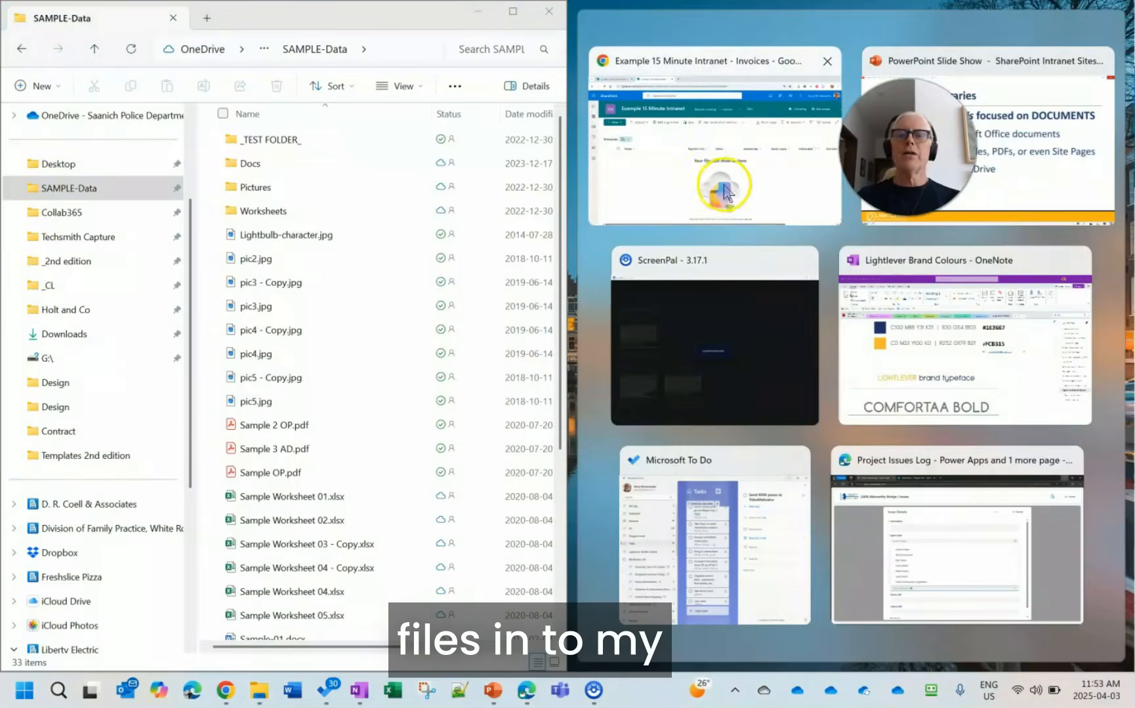
click(725, 192)
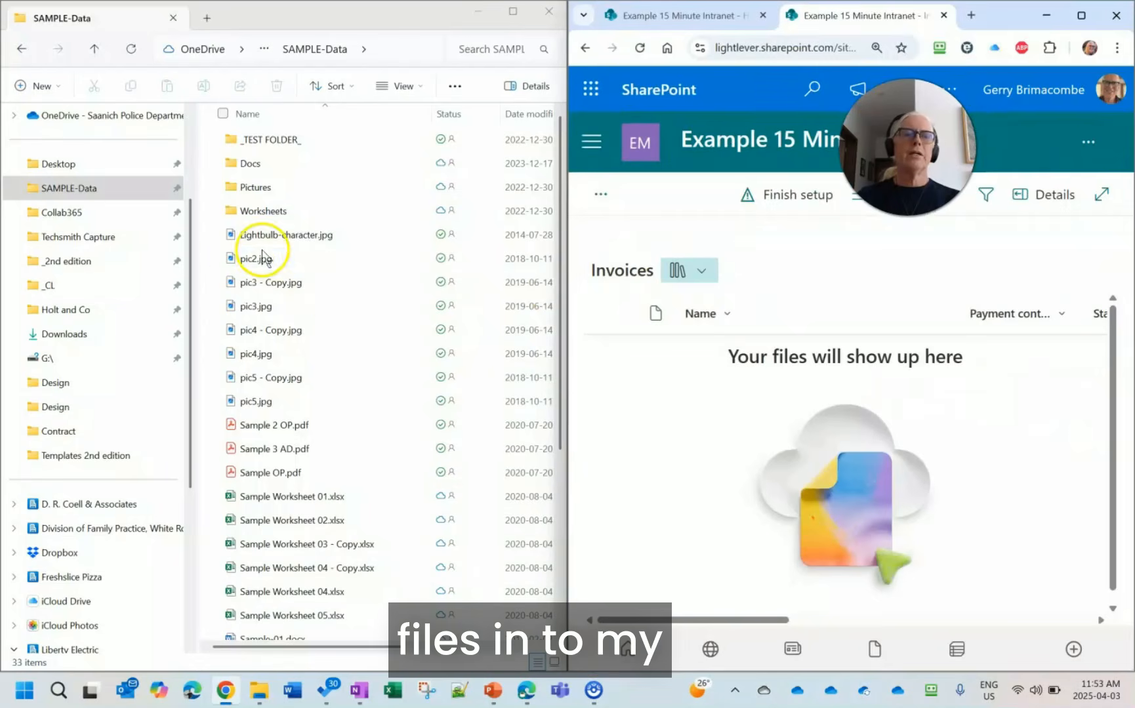
- Upload the files from Lightbulb-character.jpg through Sample OP.pdf to the Invoices library, then maximize Chrome and look over the library's further columns
click(269, 235)
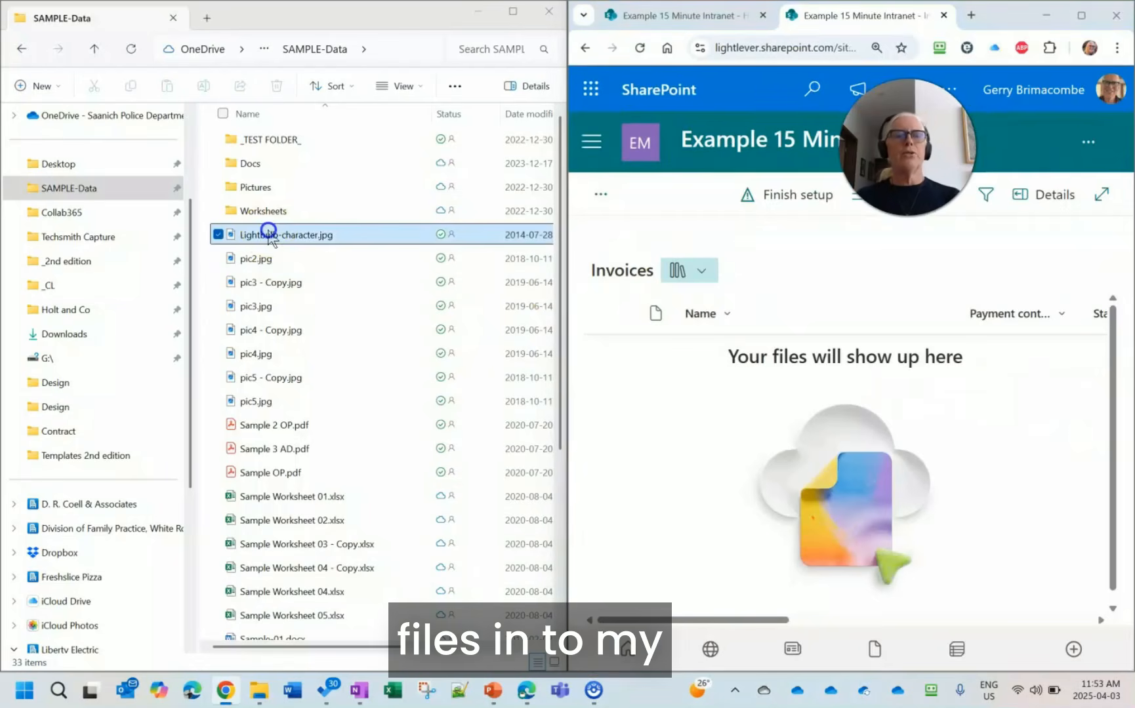
shift+click(266, 472)
drag(304, 355, 825, 414)
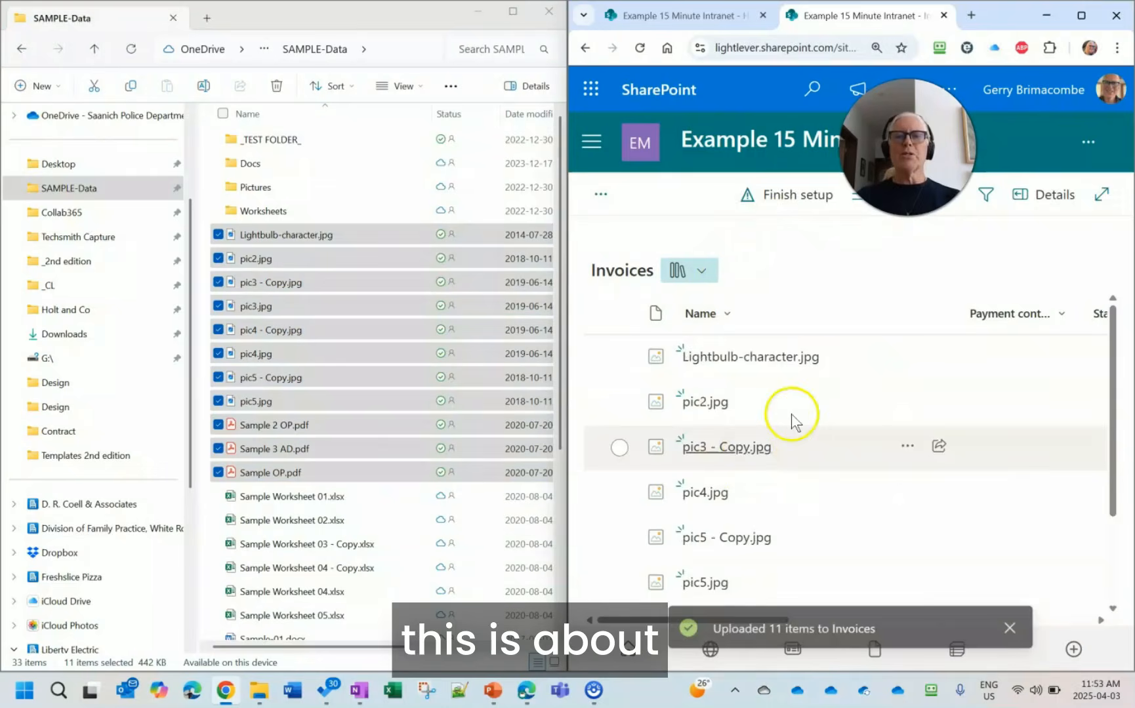
click(1086, 21)
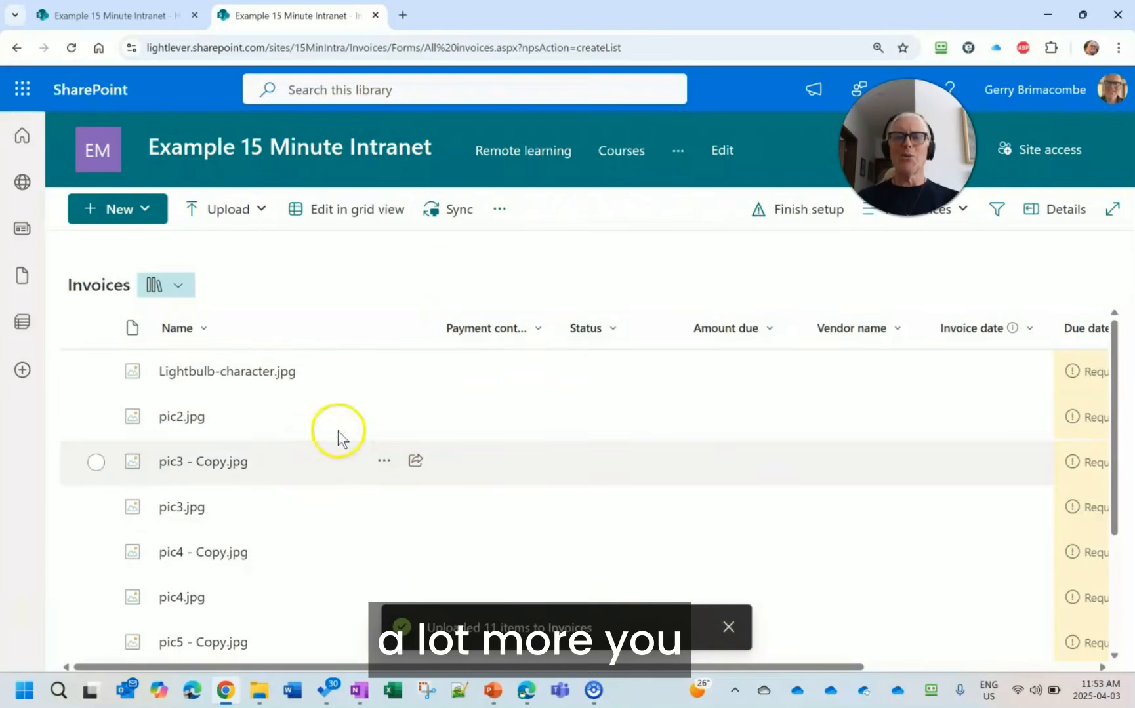
scroll(551, 374, right, 3)
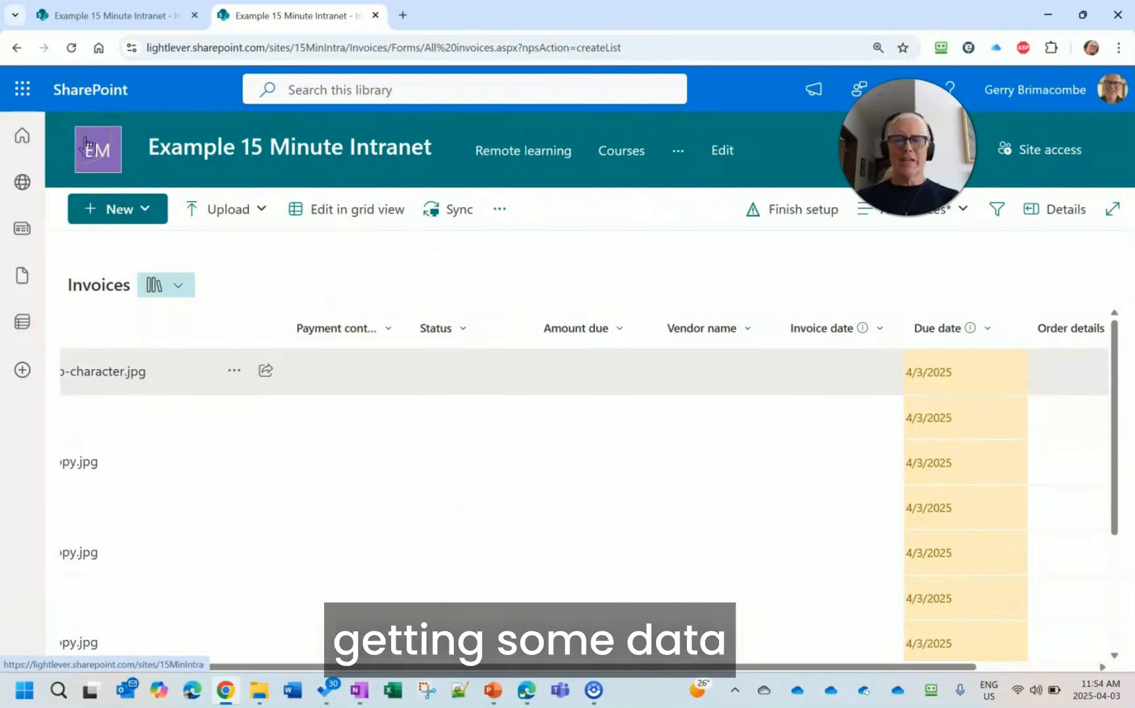
- Return to the site home page, switch to the PowerPoint slide show, present every point of the Views slide, and advance to the Permissions slide
click(108, 157)
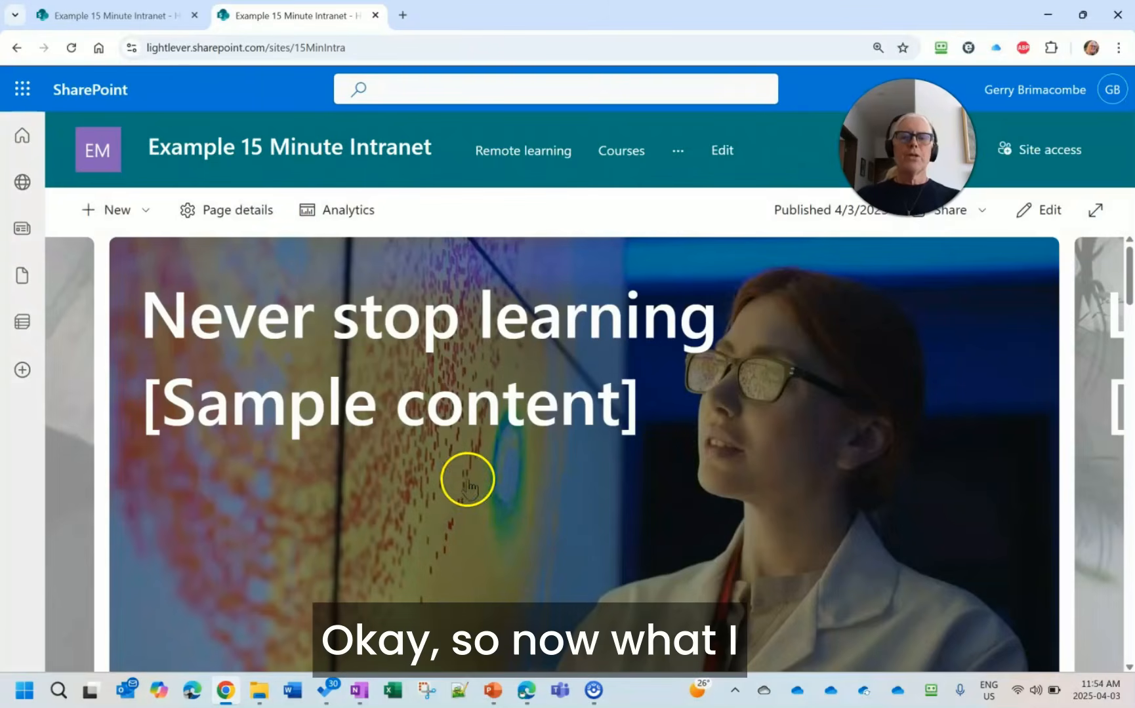
mouse_move(496, 701)
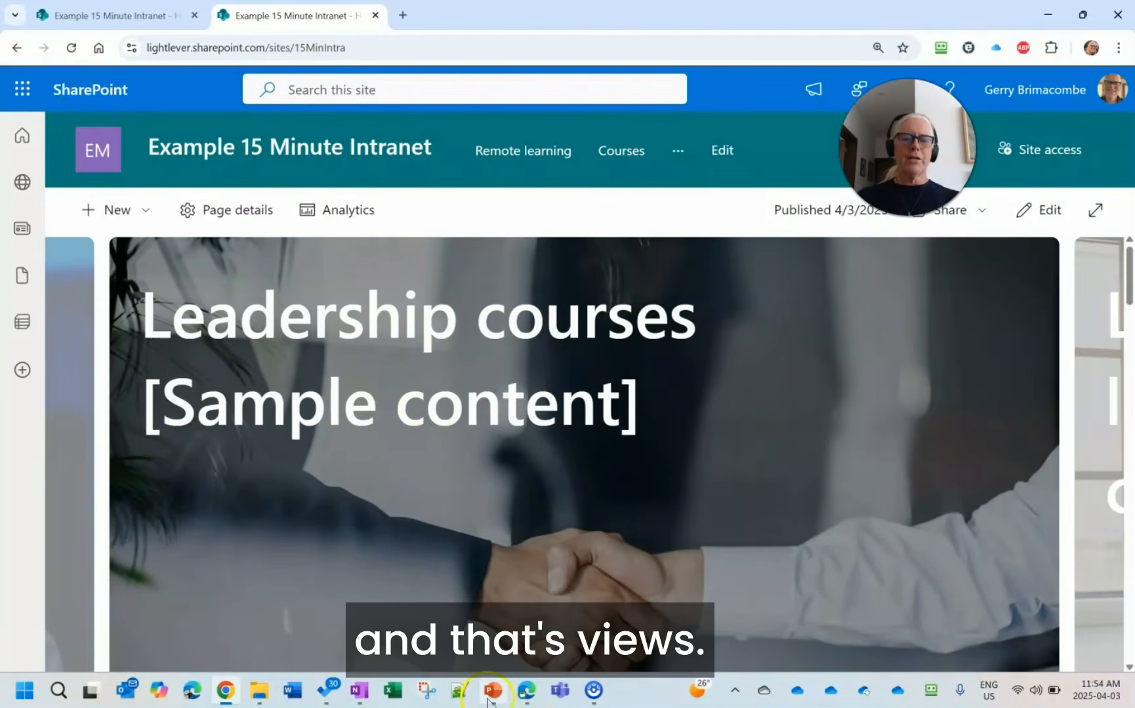
click(493, 693)
click(433, 412)
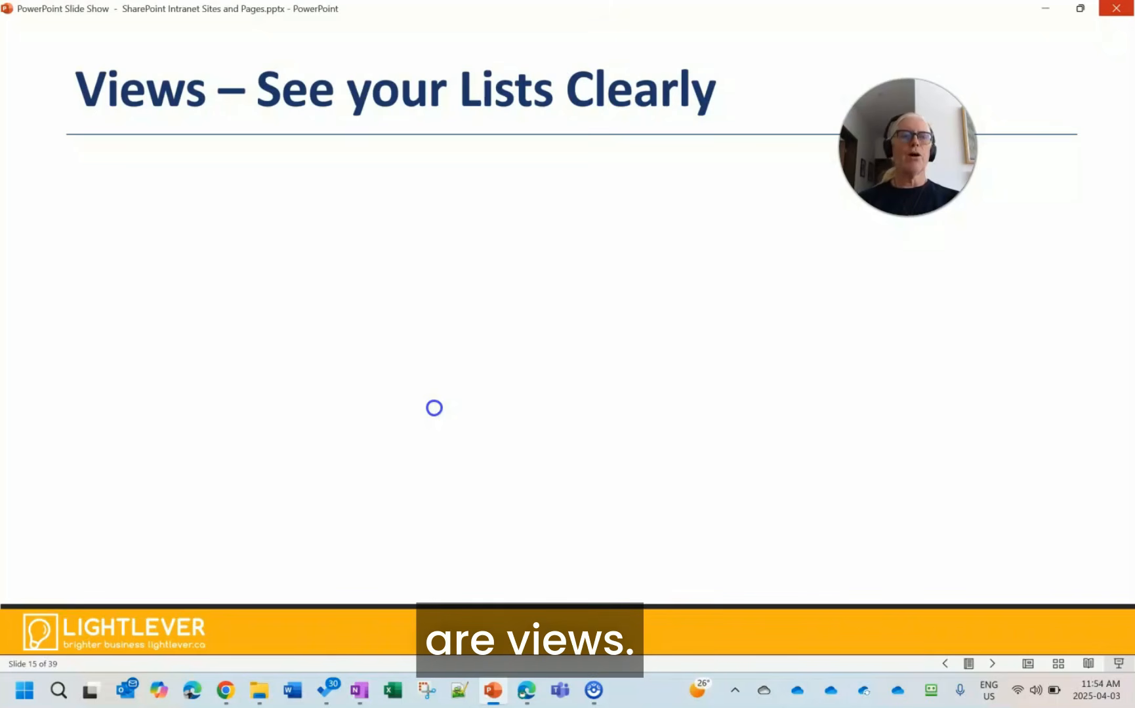
click(439, 400)
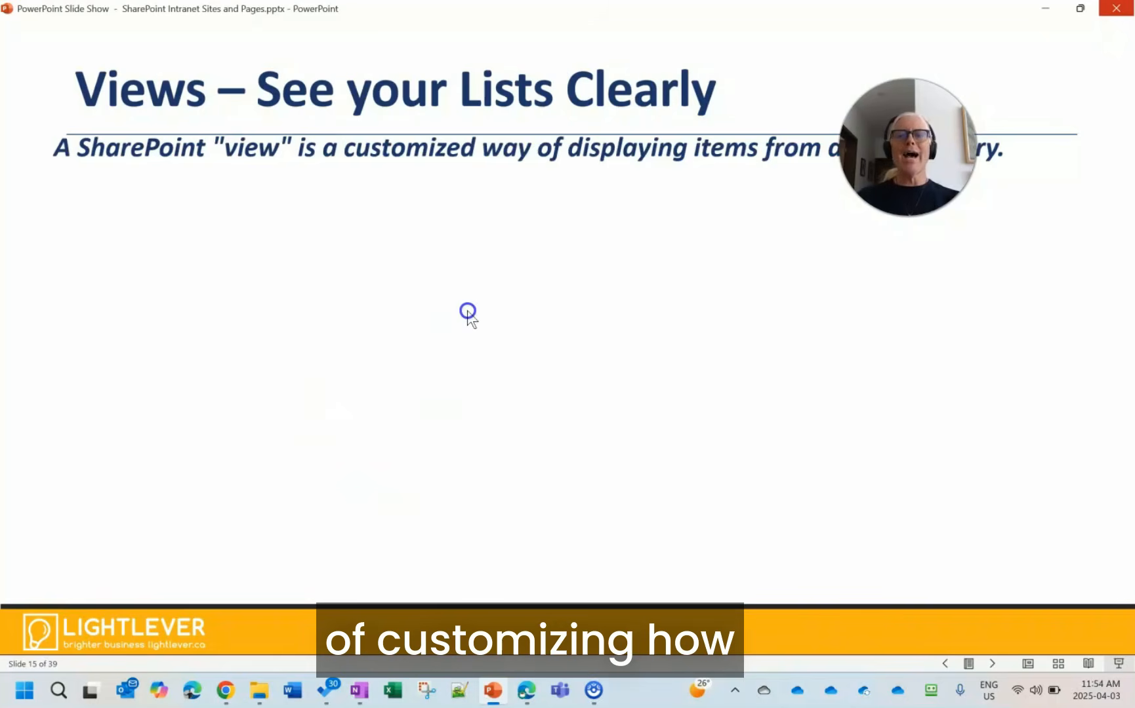
click(468, 312)
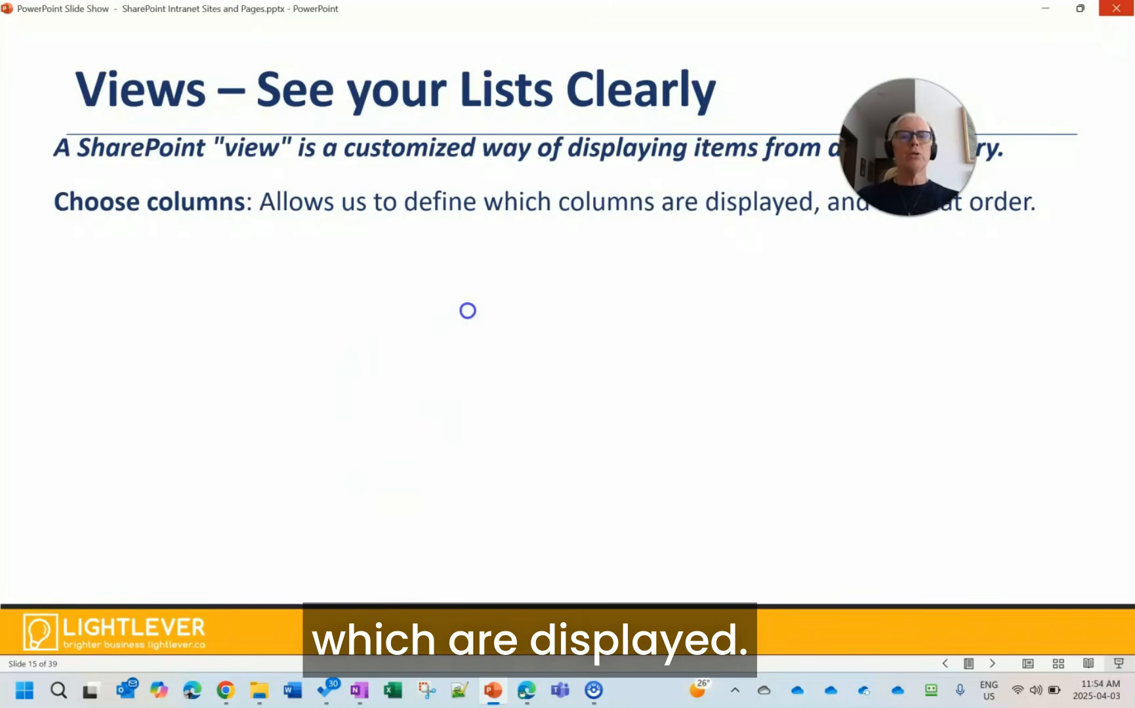
click(468, 311)
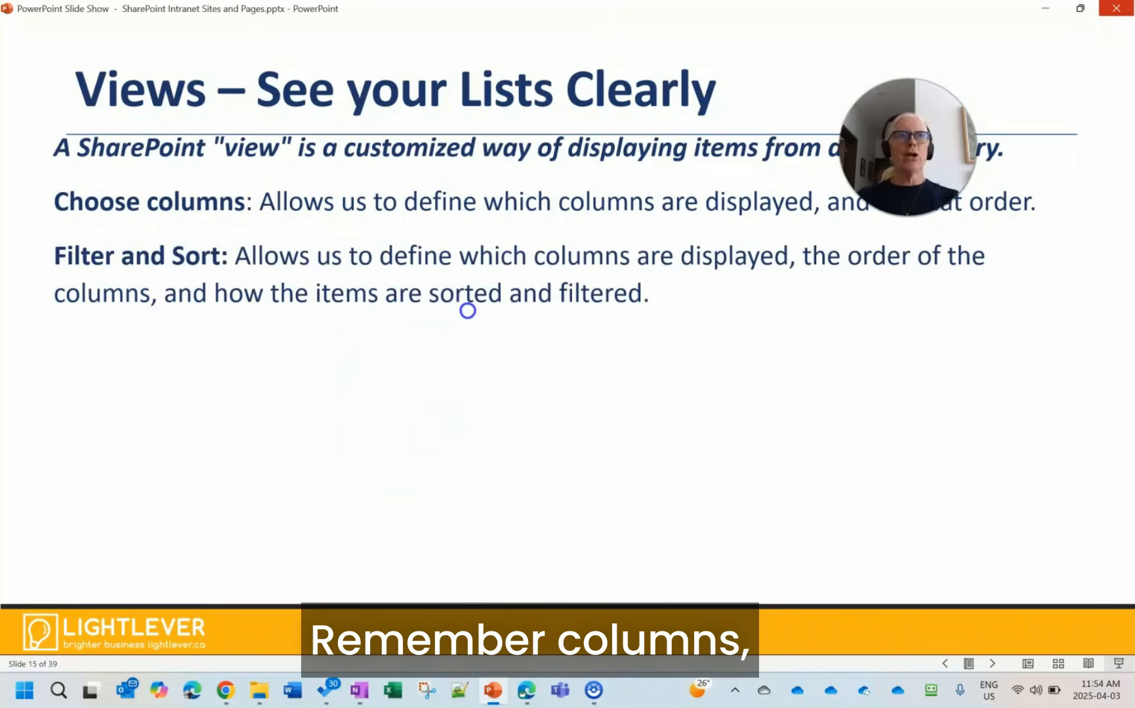
click(500, 342)
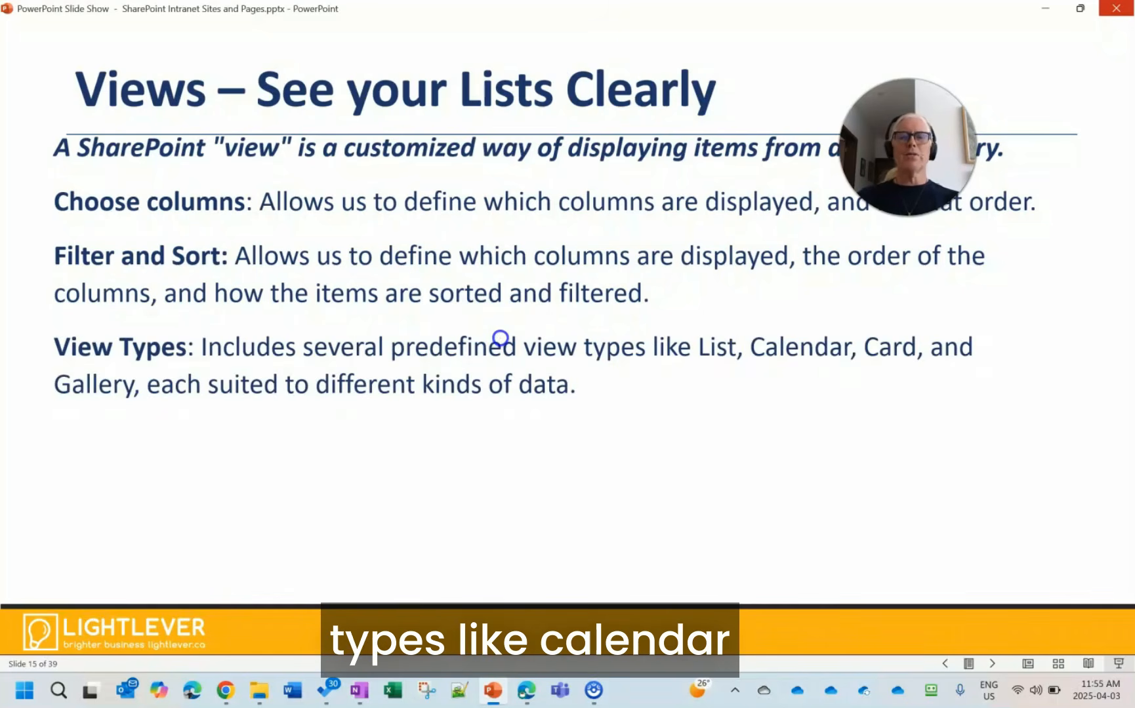
click(501, 338)
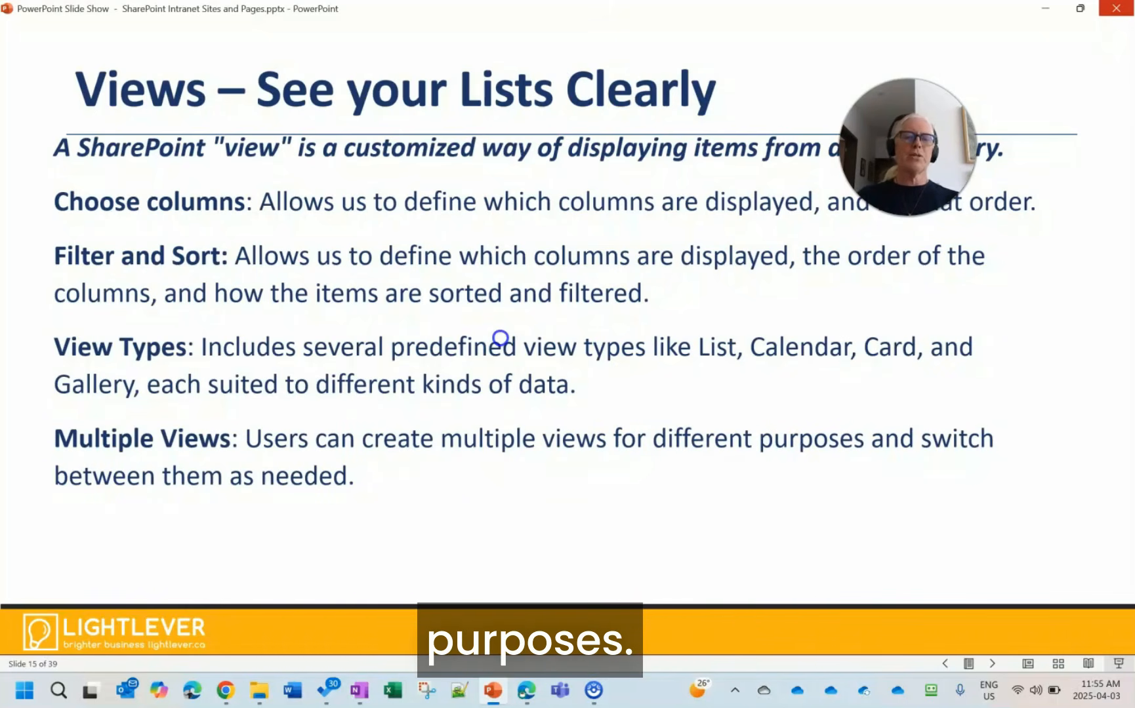
key(Right)
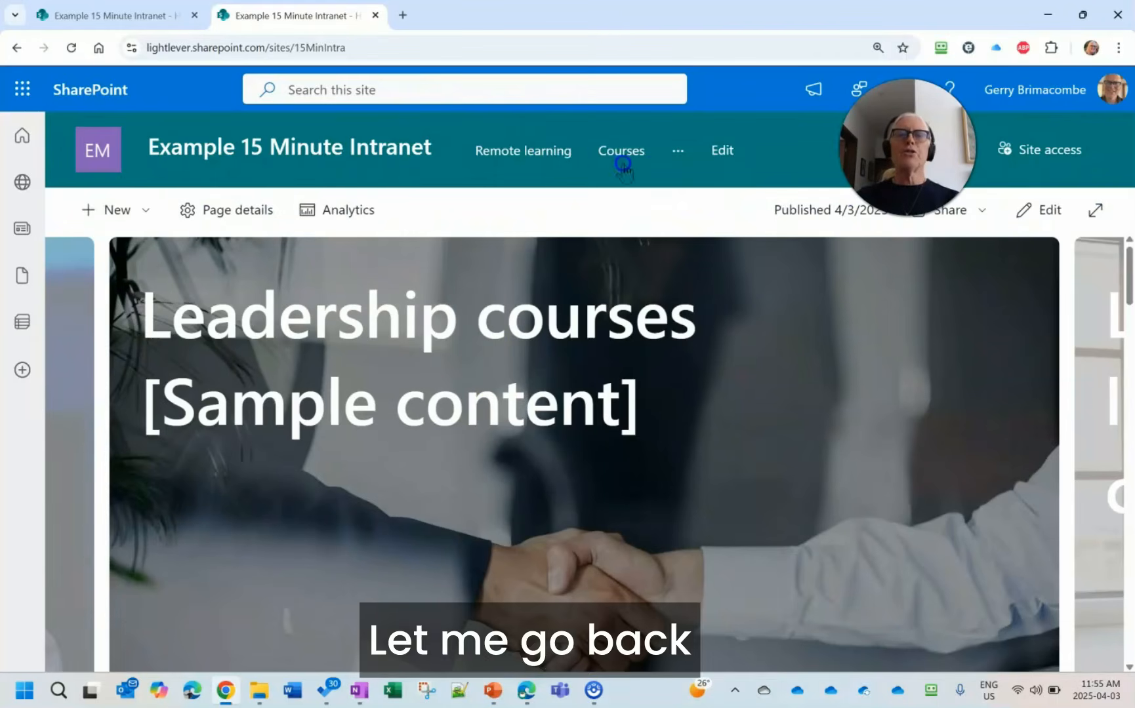
- In Chrome, open the Issue tracker list and look through its Created by me, My active issues and Status of issues views
click(679, 151)
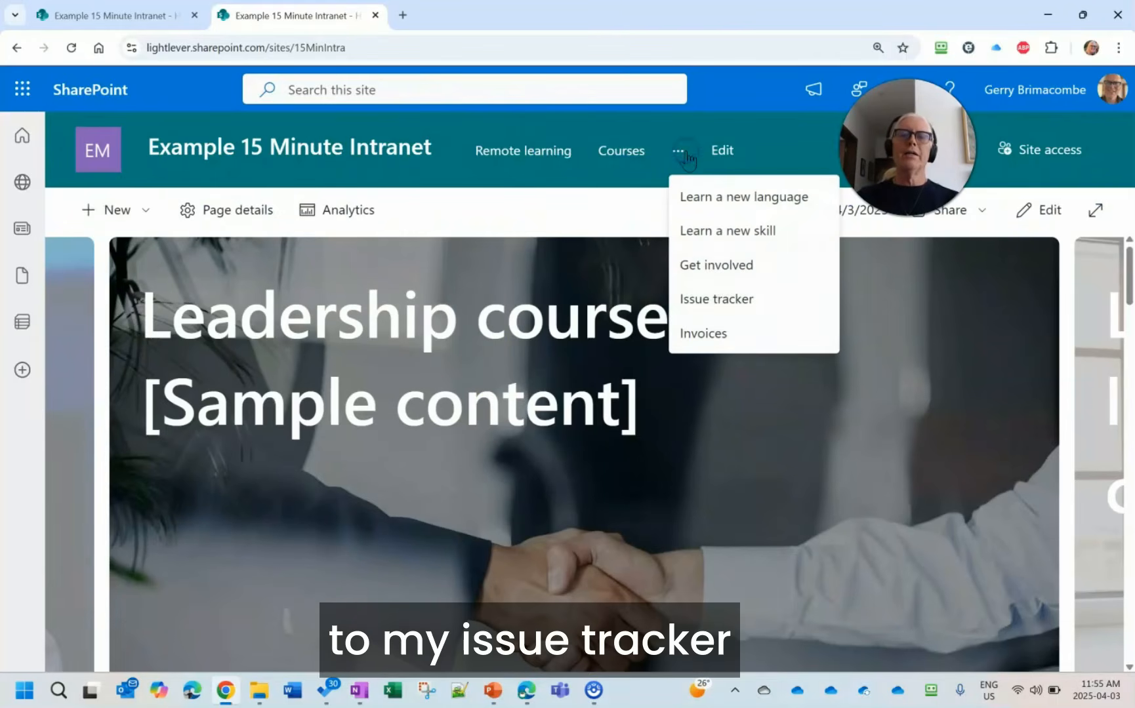
click(728, 300)
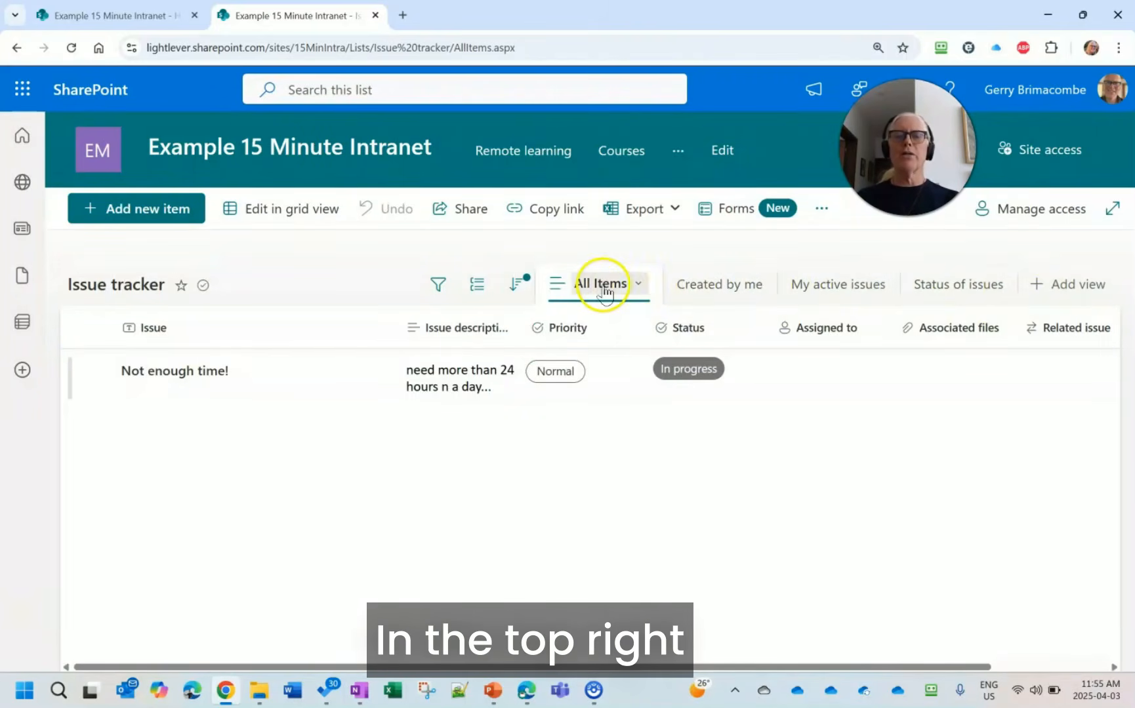
click(735, 287)
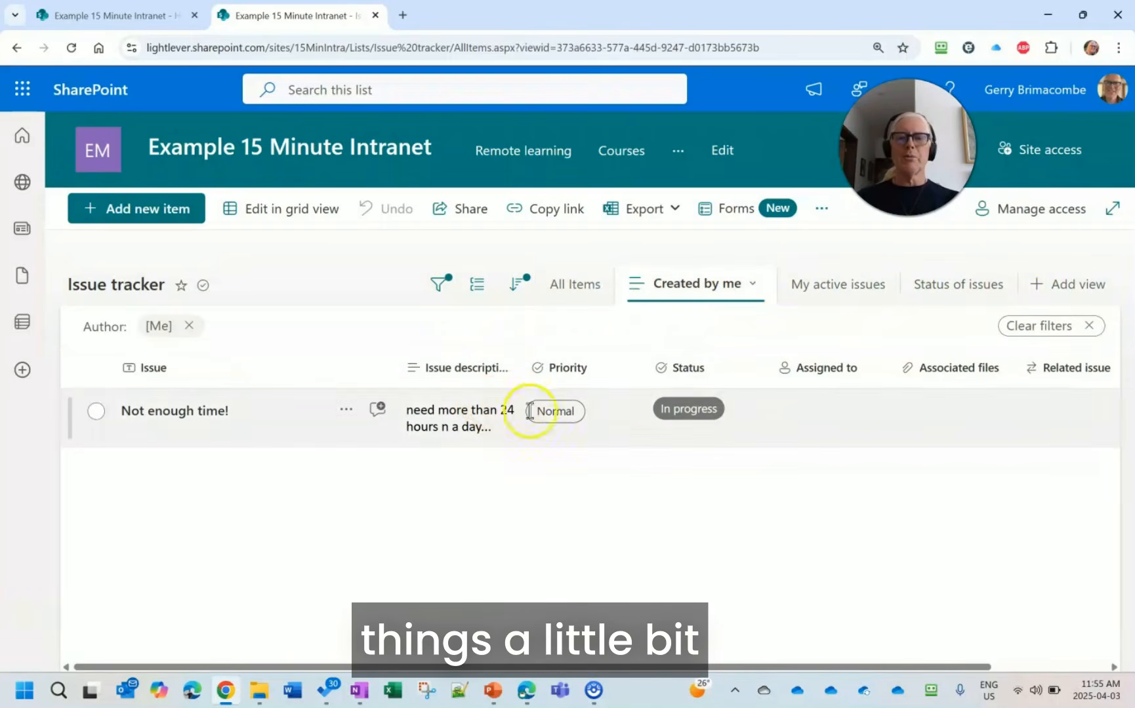
click(856, 287)
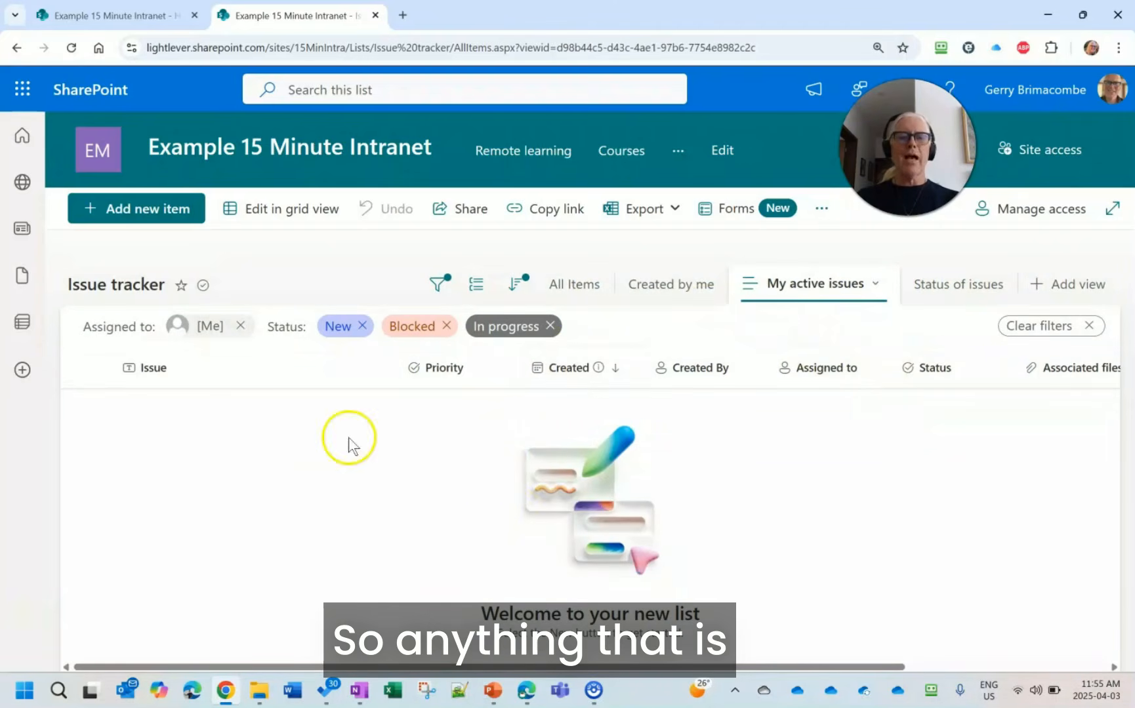
click(961, 287)
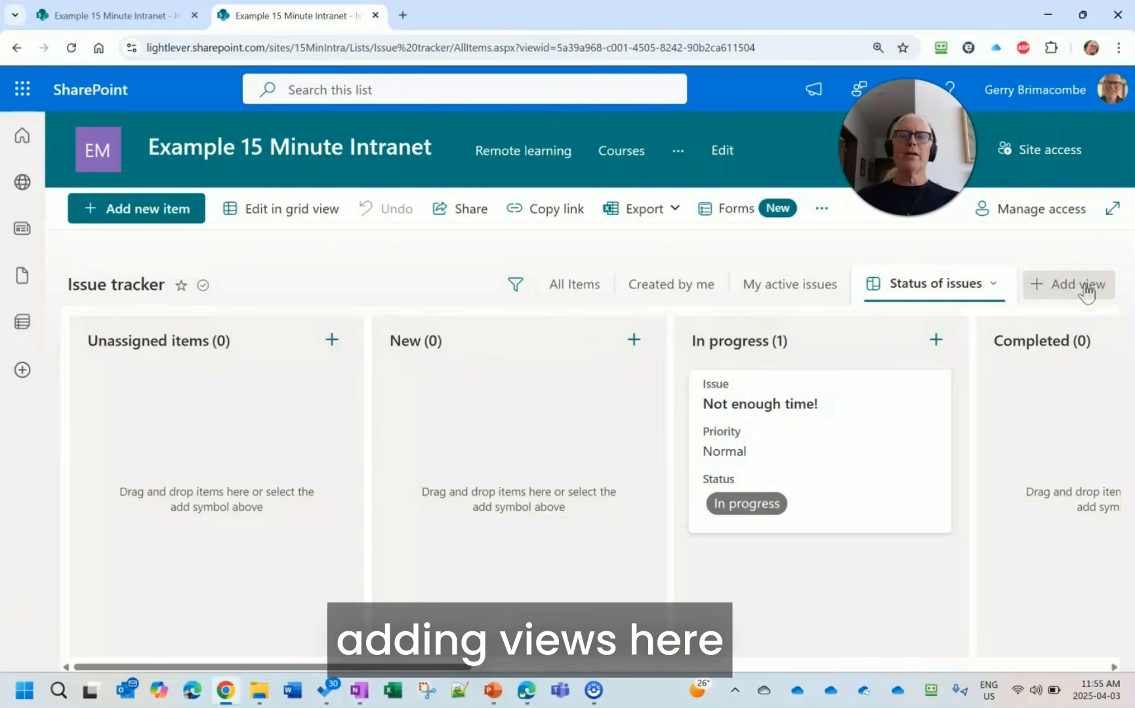
- Open the Invoices library, display its Board view, and examine the available options for creating and managing views
click(679, 152)
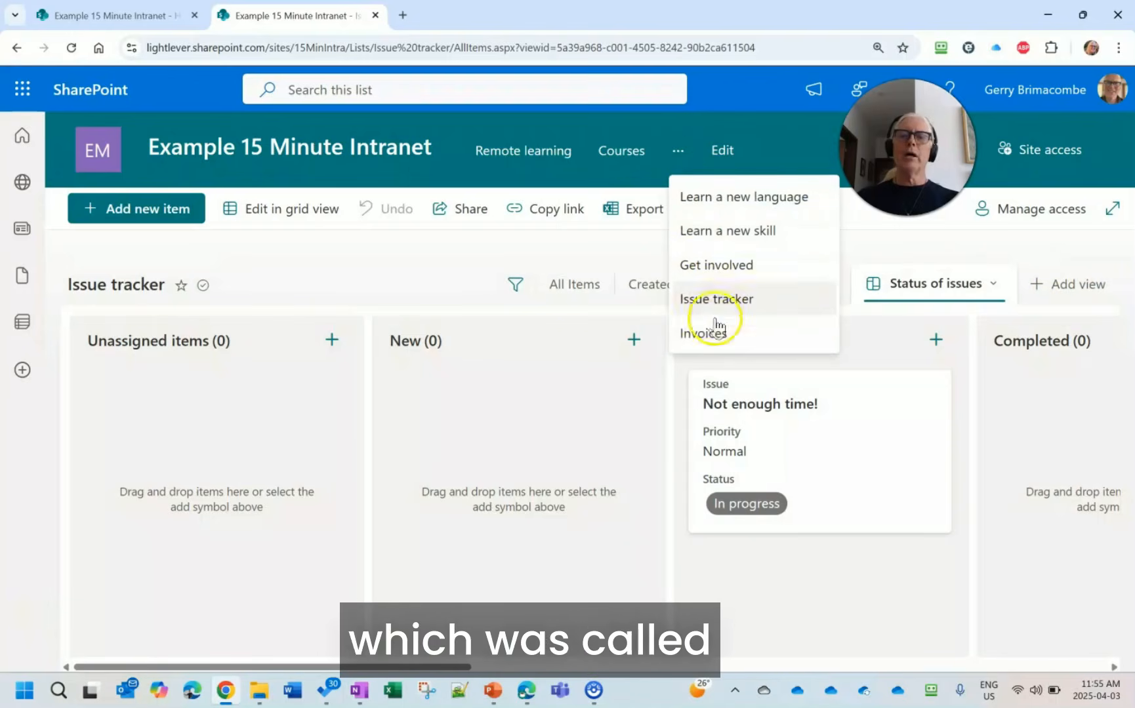
click(702, 332)
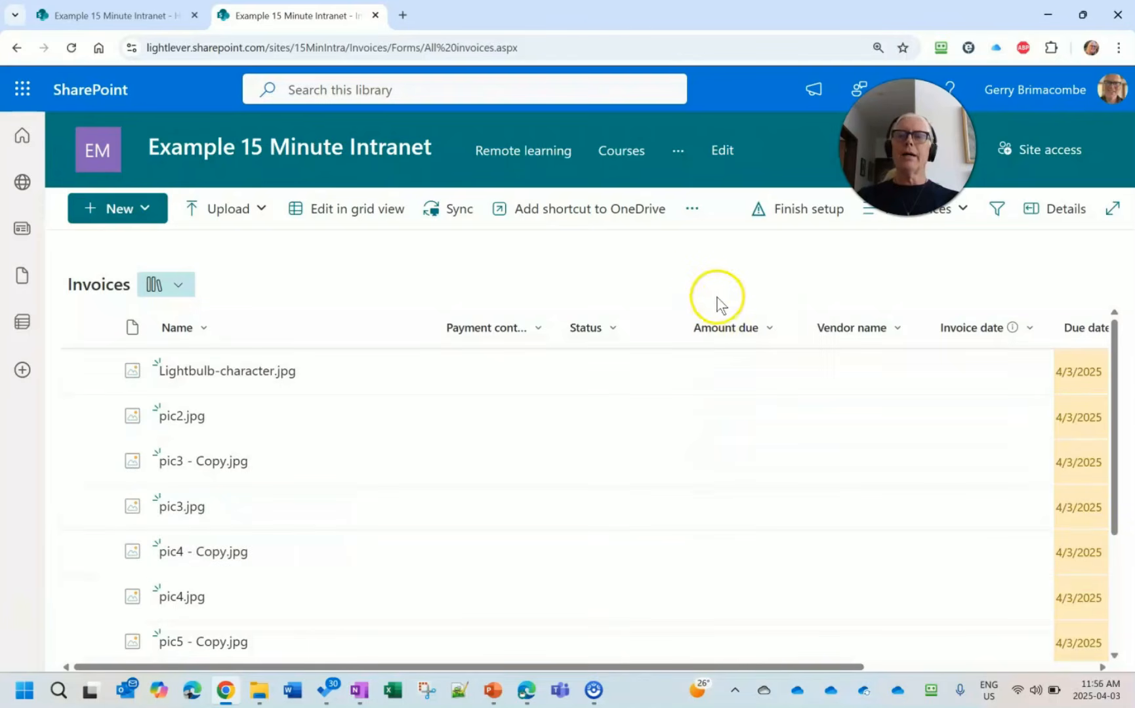
click(962, 210)
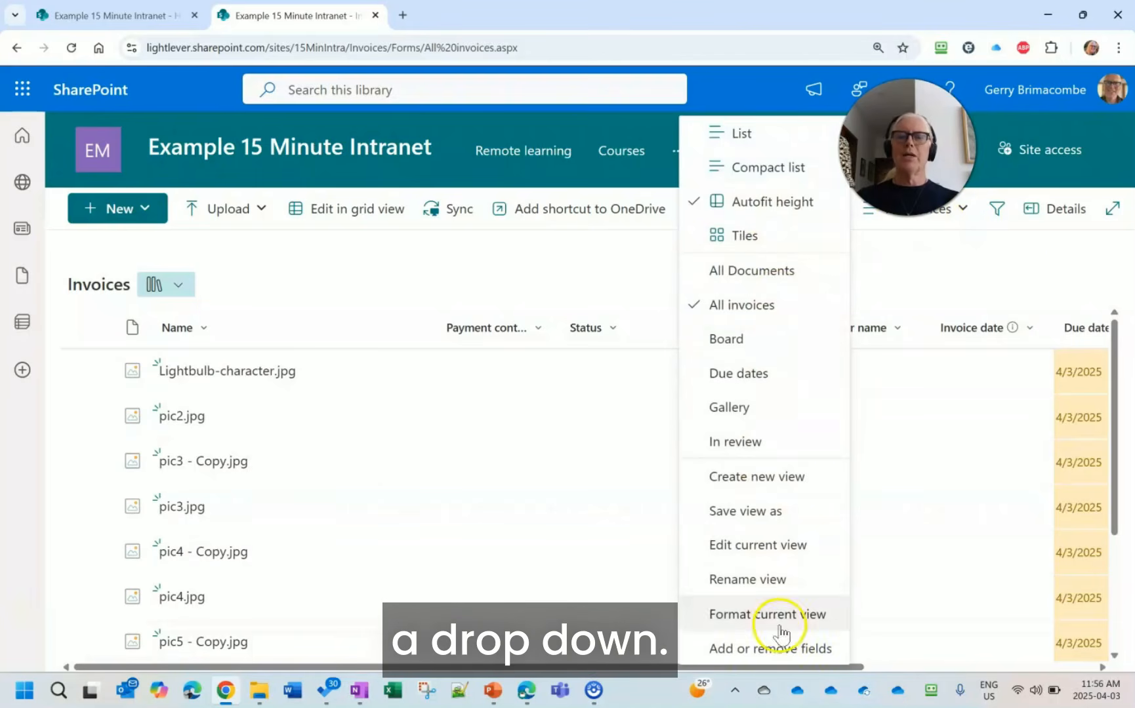
click(747, 349)
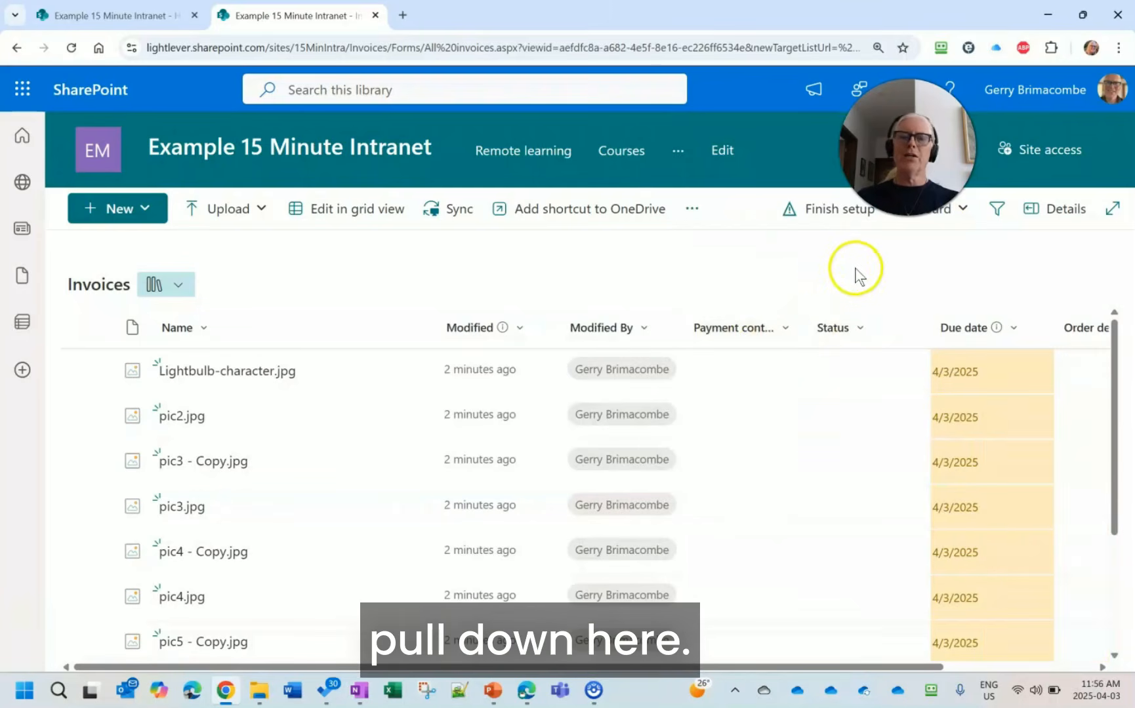
click(962, 211)
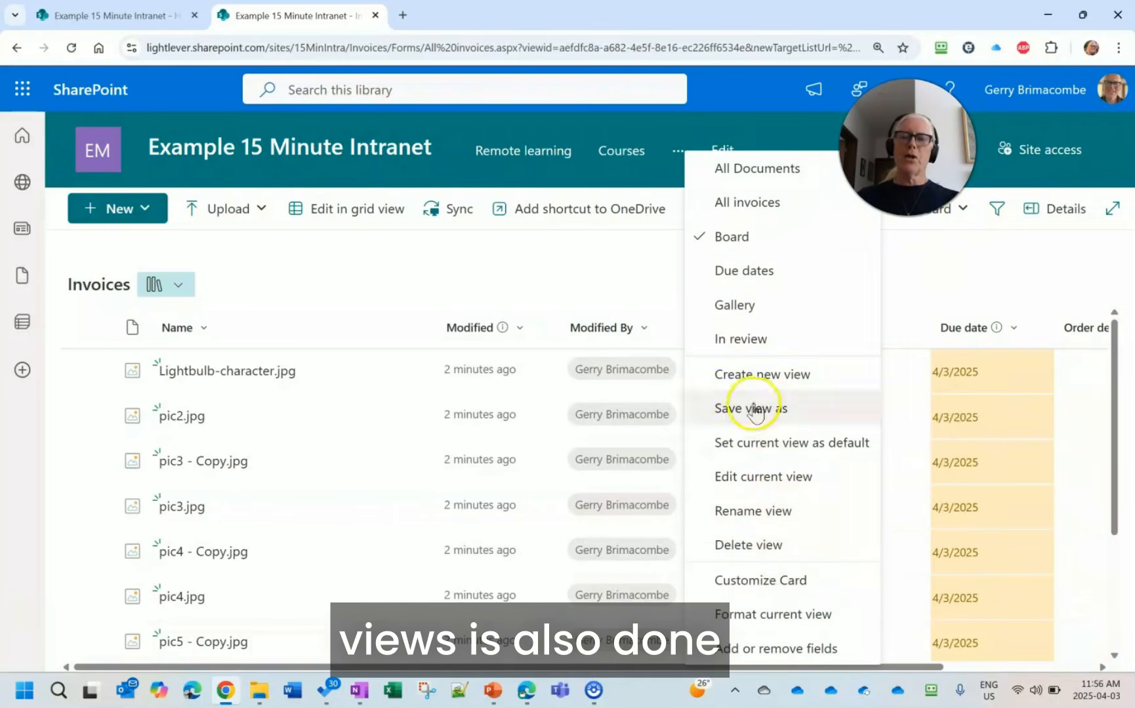
click(946, 282)
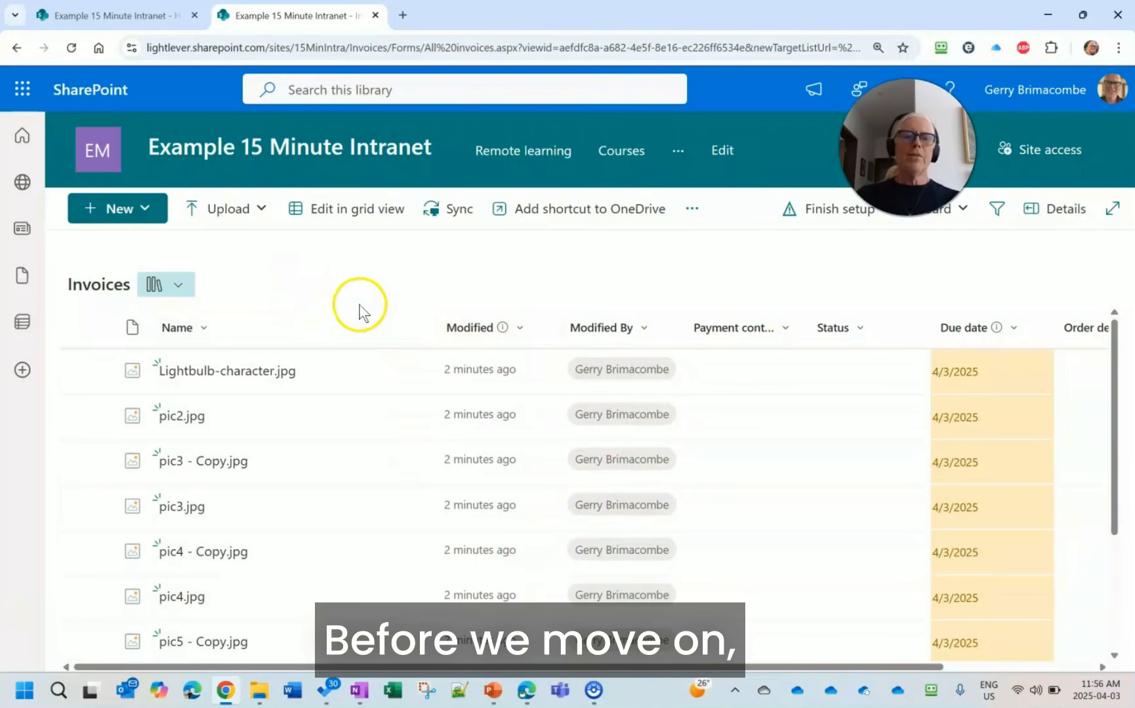
- Edit the site home page and add a List web part showing the Issue tracker above the Additional resources links
click(100, 158)
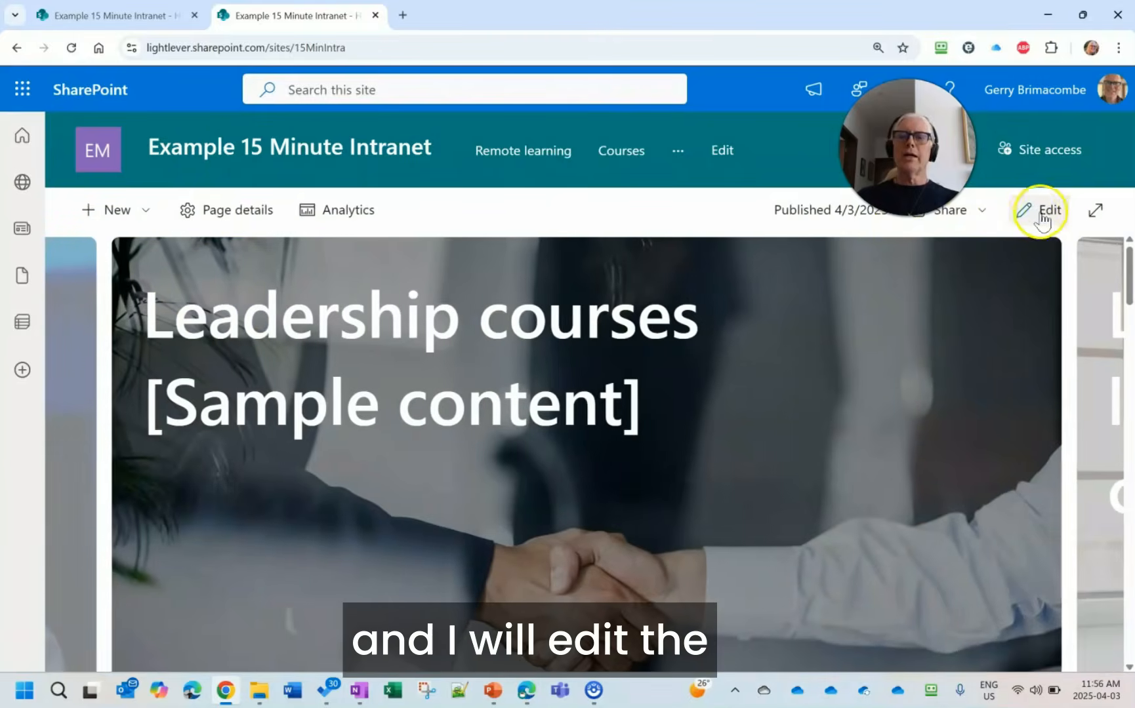
click(1046, 211)
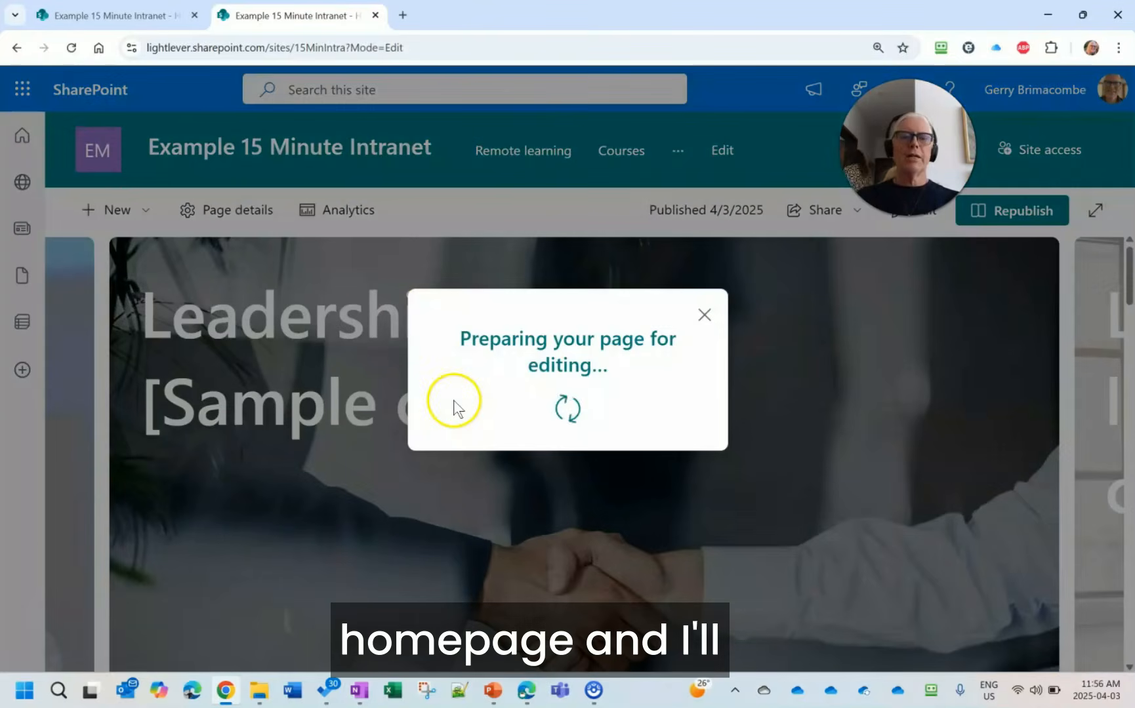
scroll(307, 393, down, 3)
scroll(311, 374, down, 4)
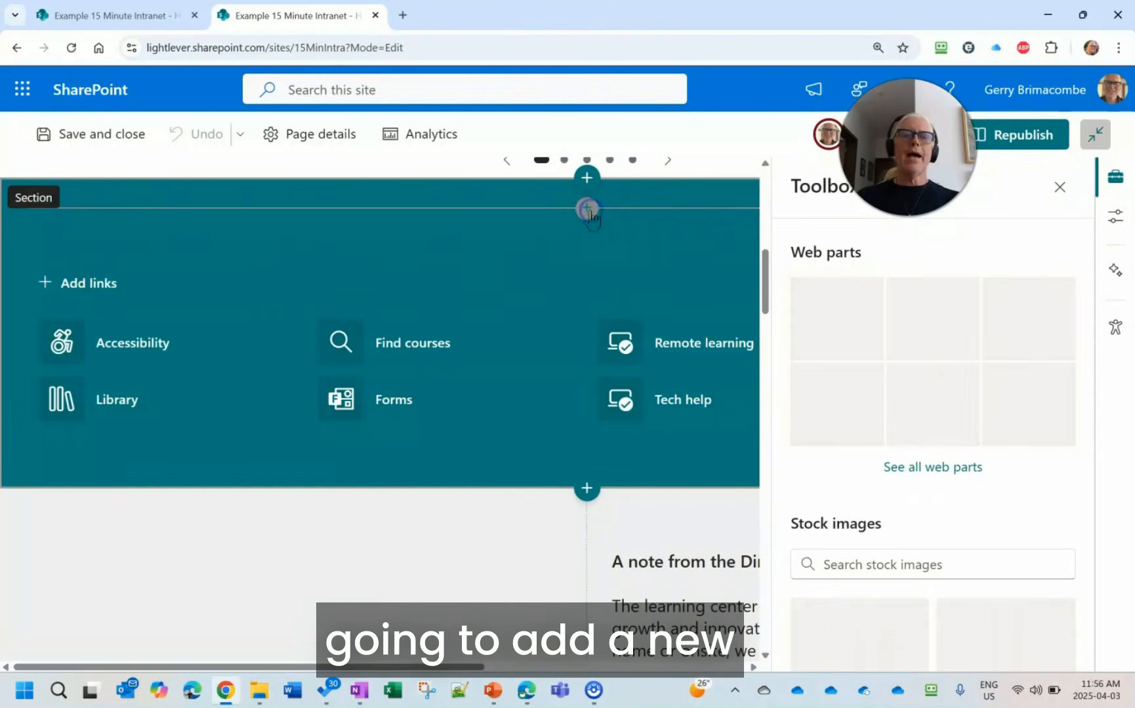
click(587, 209)
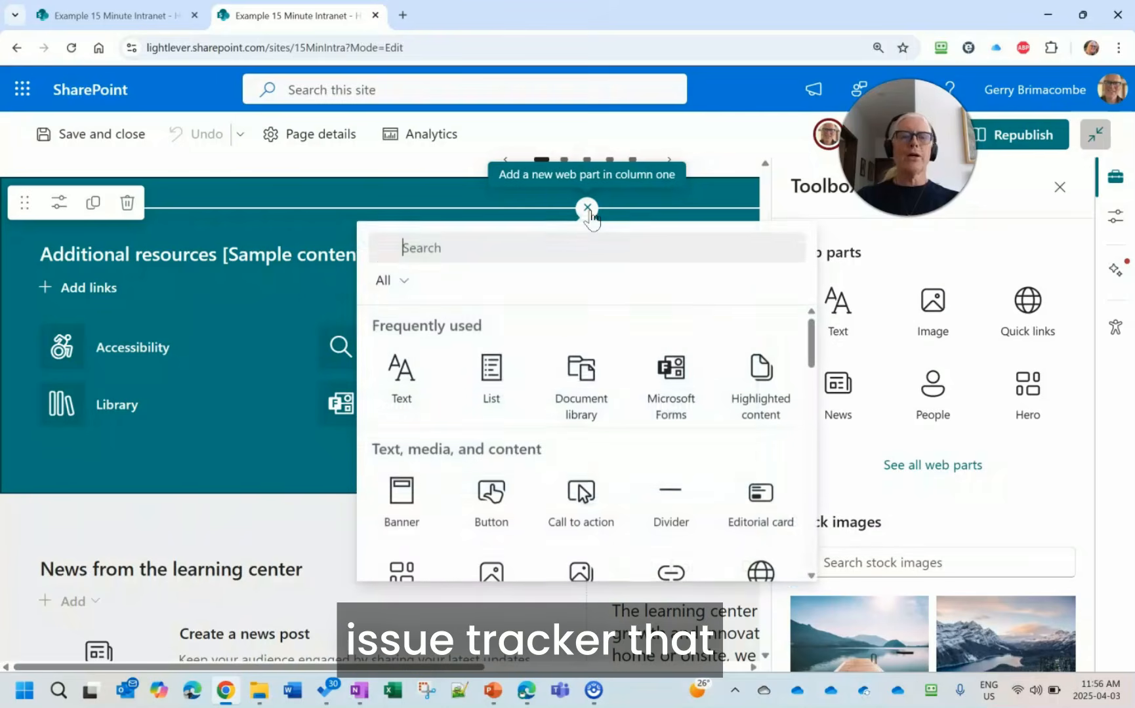
click(494, 384)
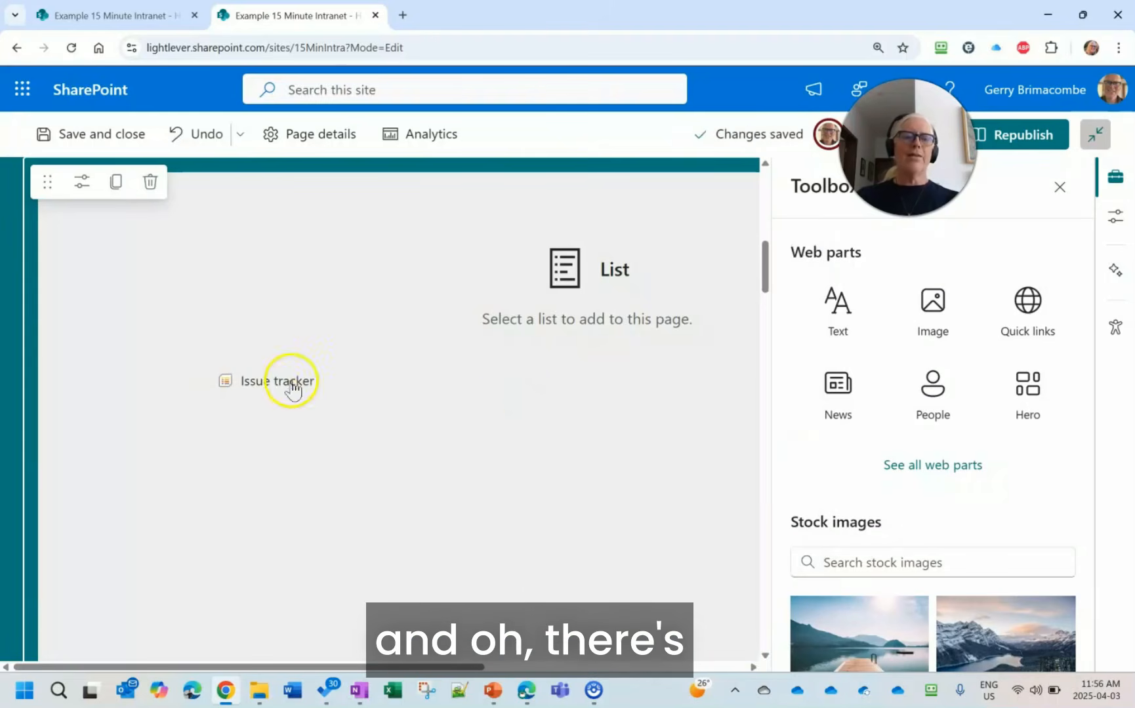
click(290, 382)
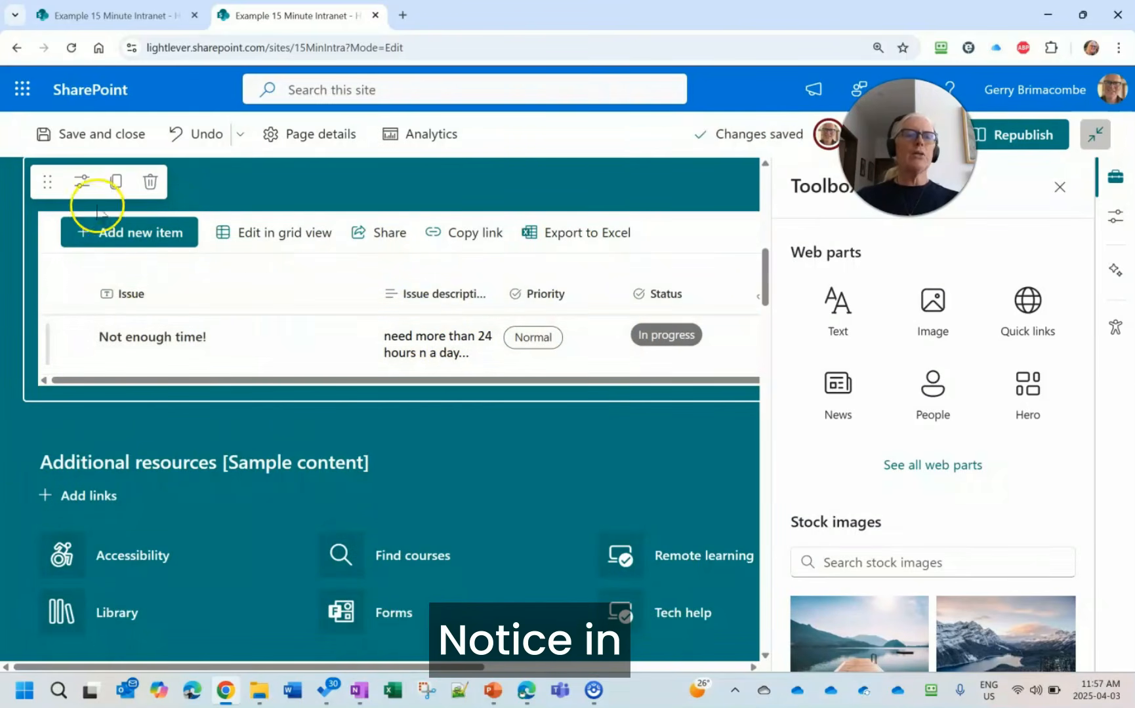
- Configure the home page's Issue tracker web part to display the My active issues view and apply the change
click(81, 183)
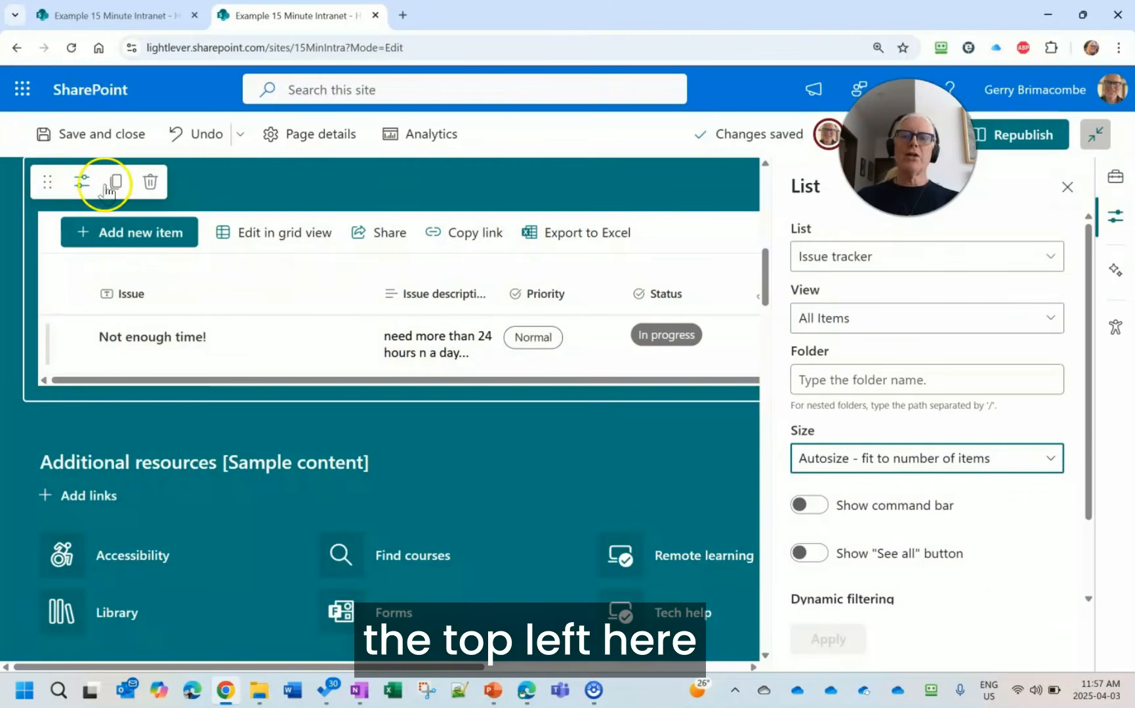
click(932, 317)
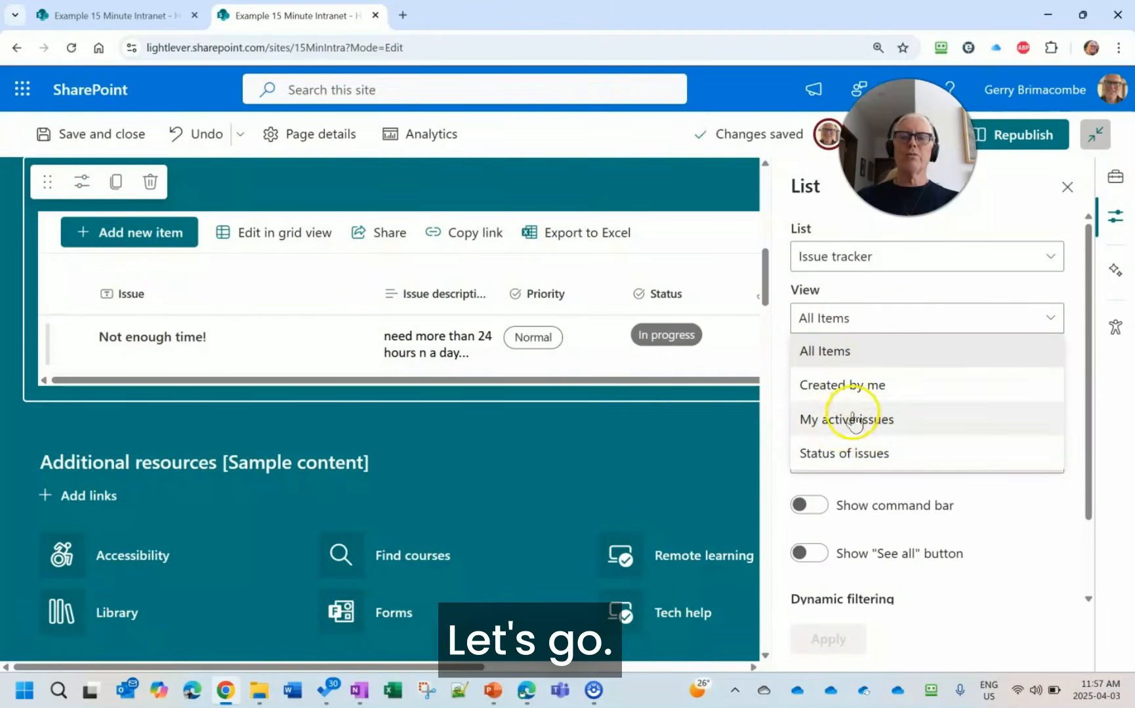
click(856, 419)
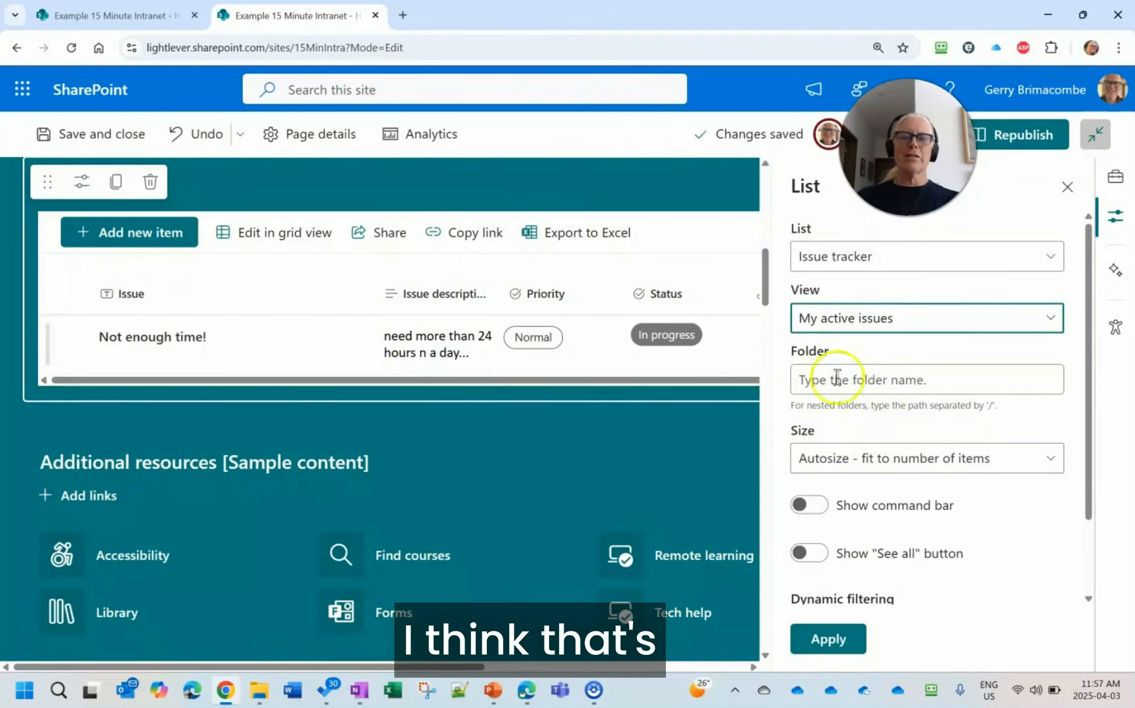
click(828, 644)
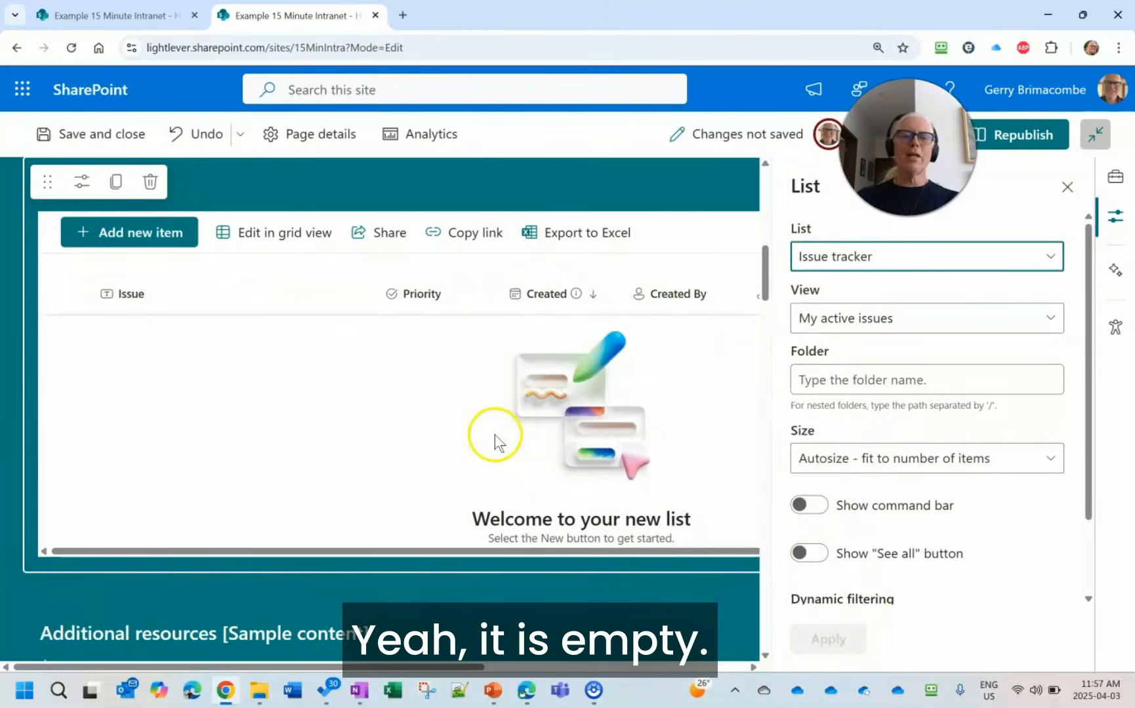
- Republish the home page without scheduling a launch and check the embedded Issue tracker on the published page
click(1034, 136)
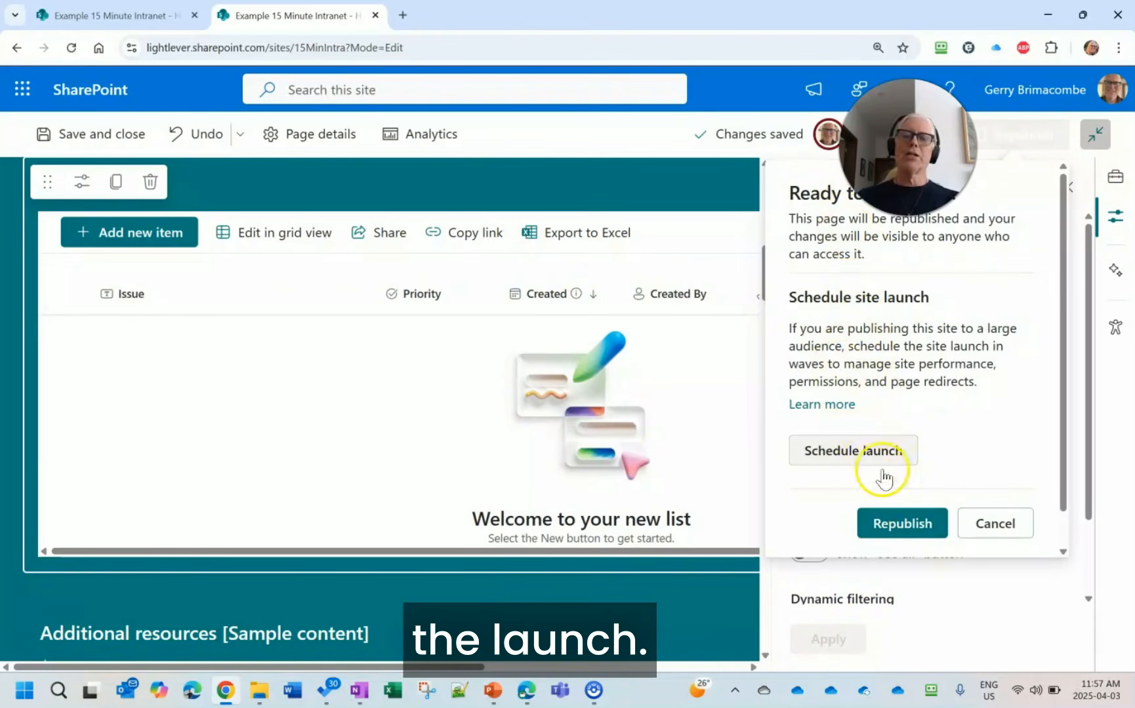
click(909, 527)
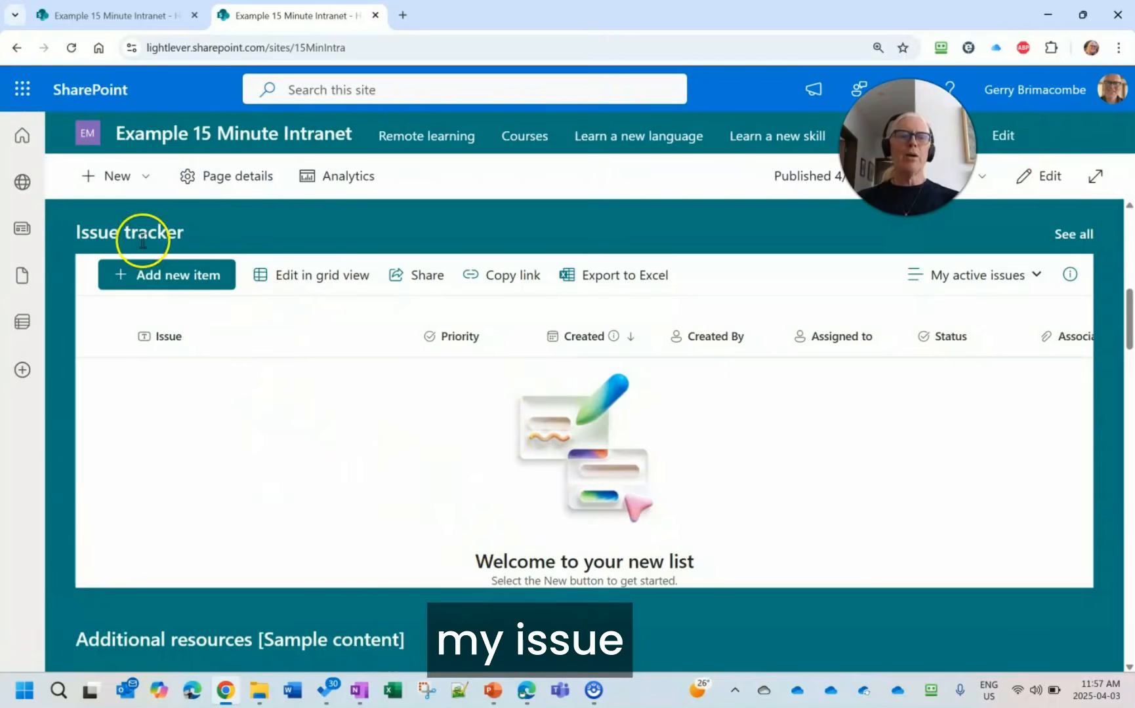
scroll(333, 374, up, 8)
scroll(342, 367, down, 5)
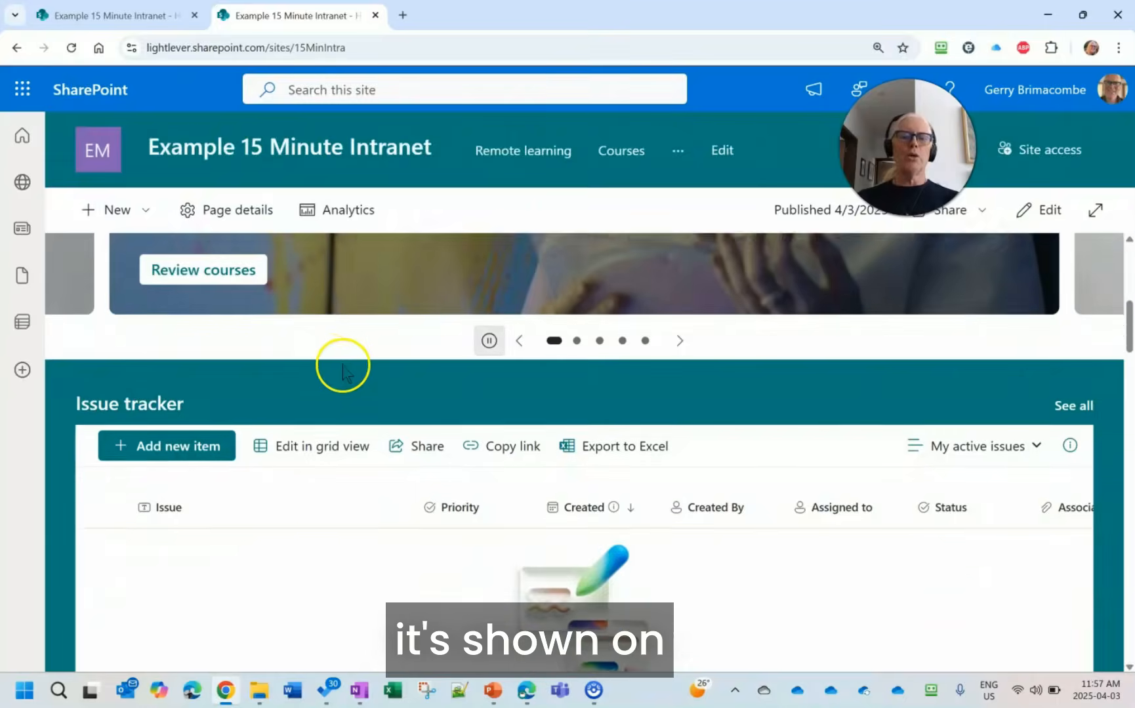
scroll(337, 362, down, 4)
scroll(337, 370, up, 2)
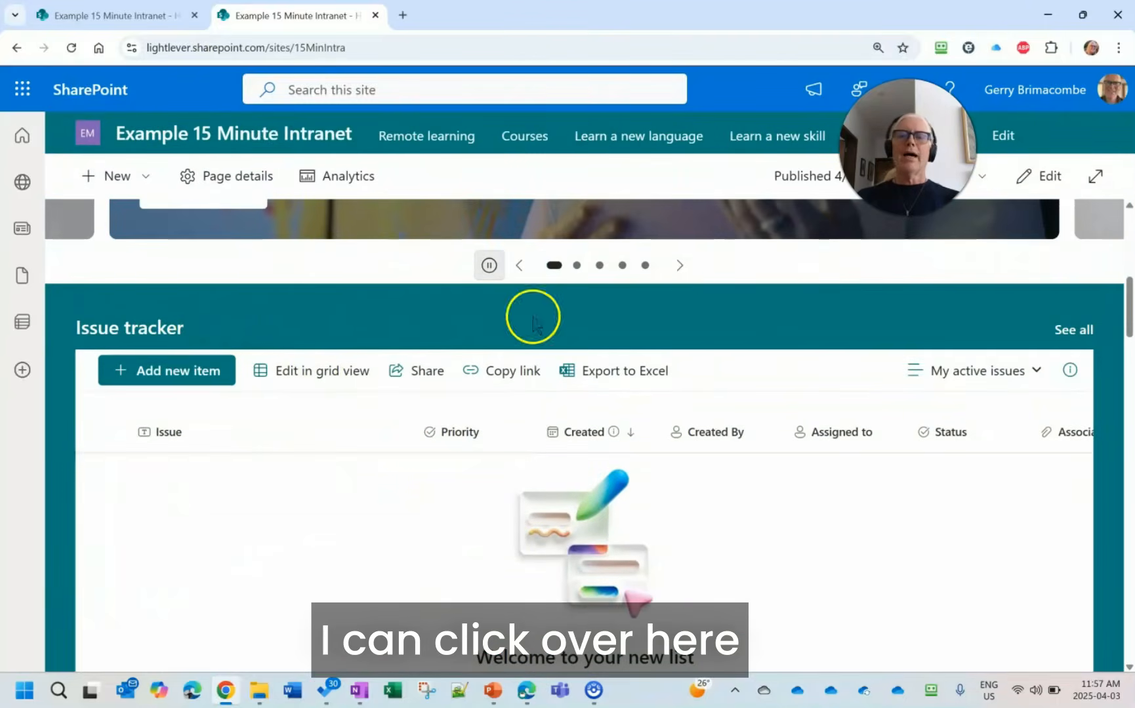
- Open the full Issue tracker list from the home page and assign the "Not enough time!" issue to the signed-in user
click(1073, 330)
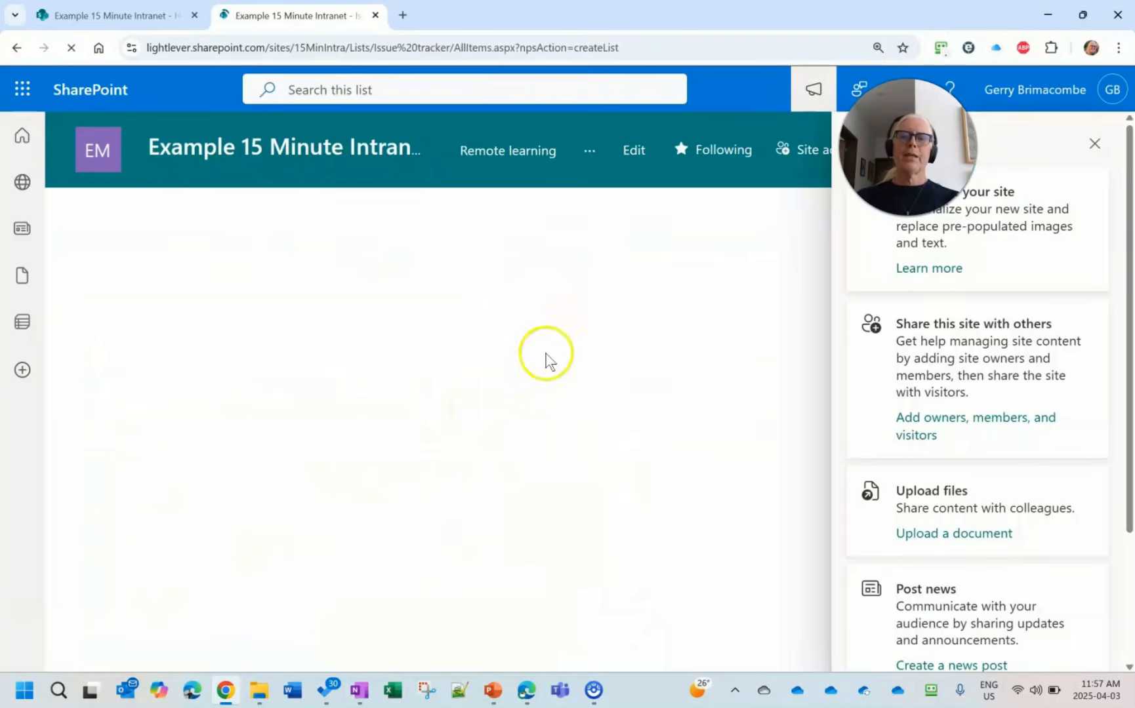
click(1097, 147)
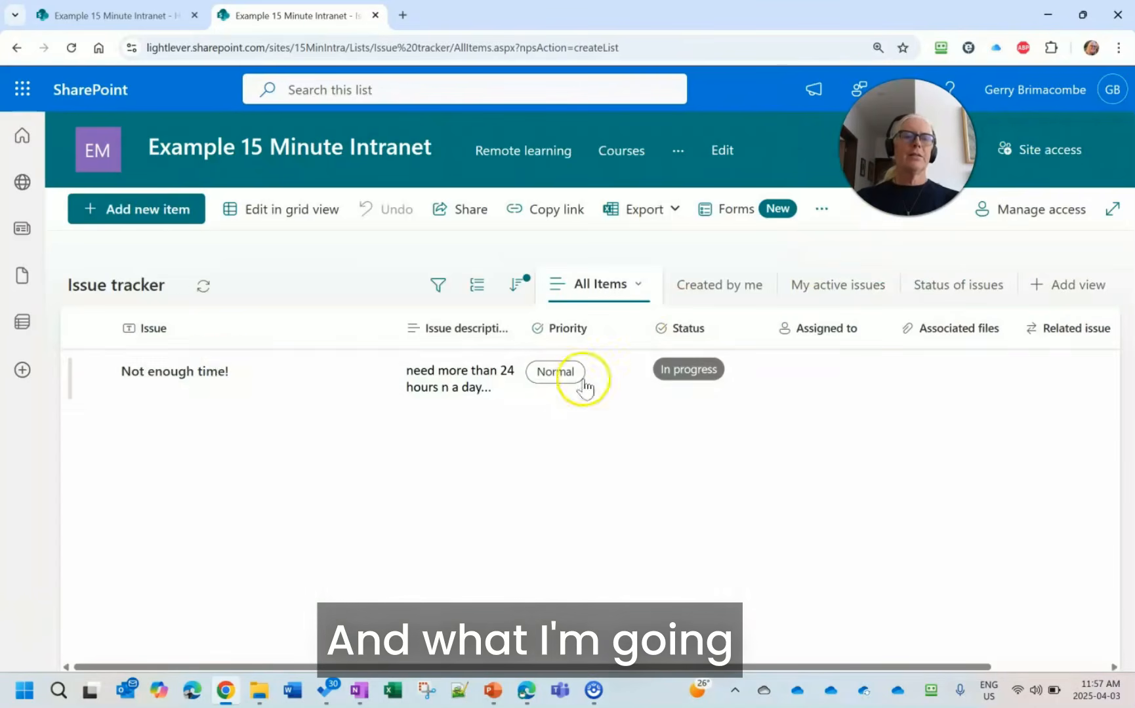
click(184, 380)
click(184, 379)
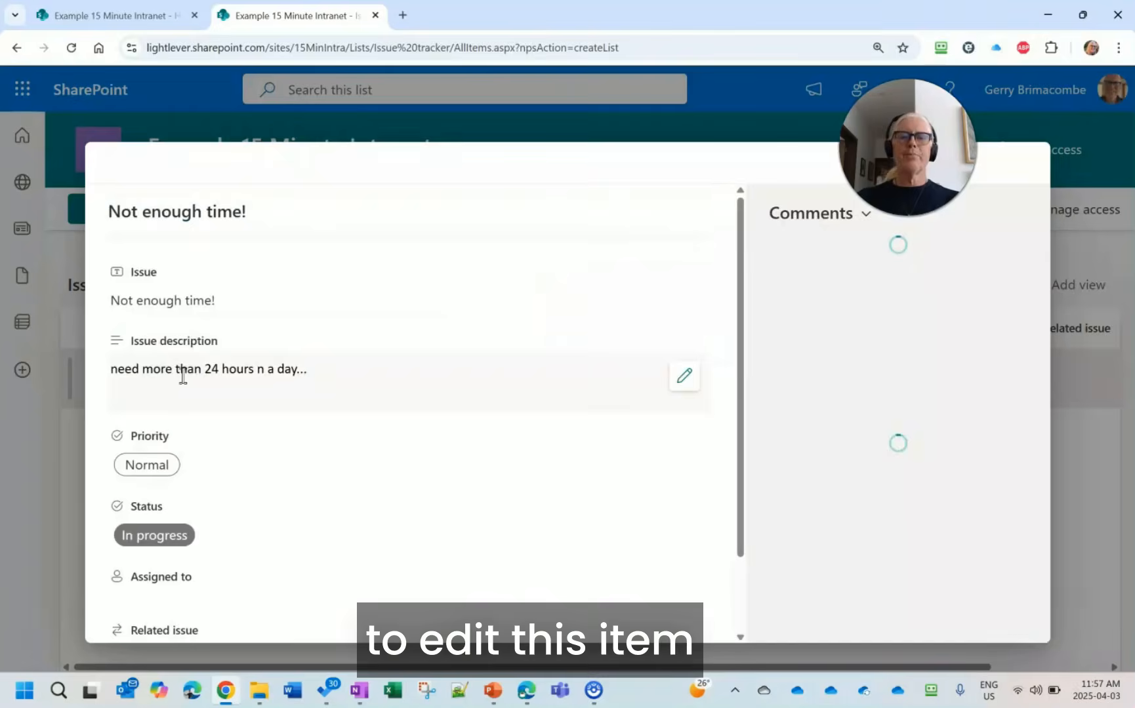
scroll(321, 440, down, 1)
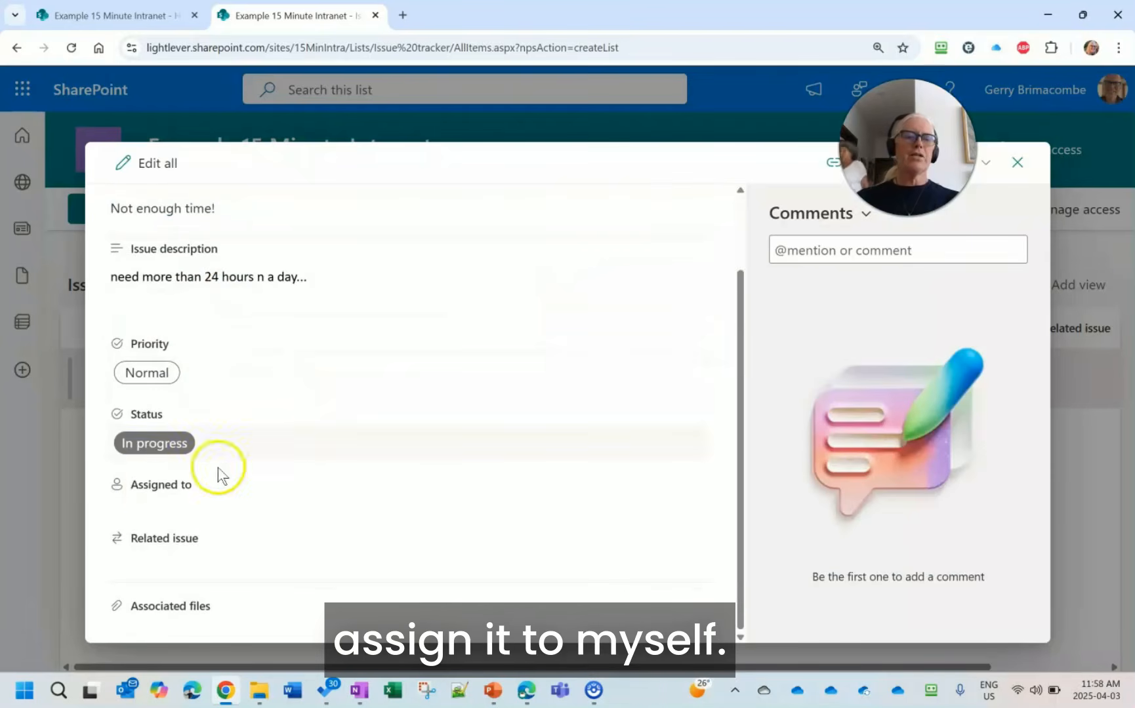
click(158, 505)
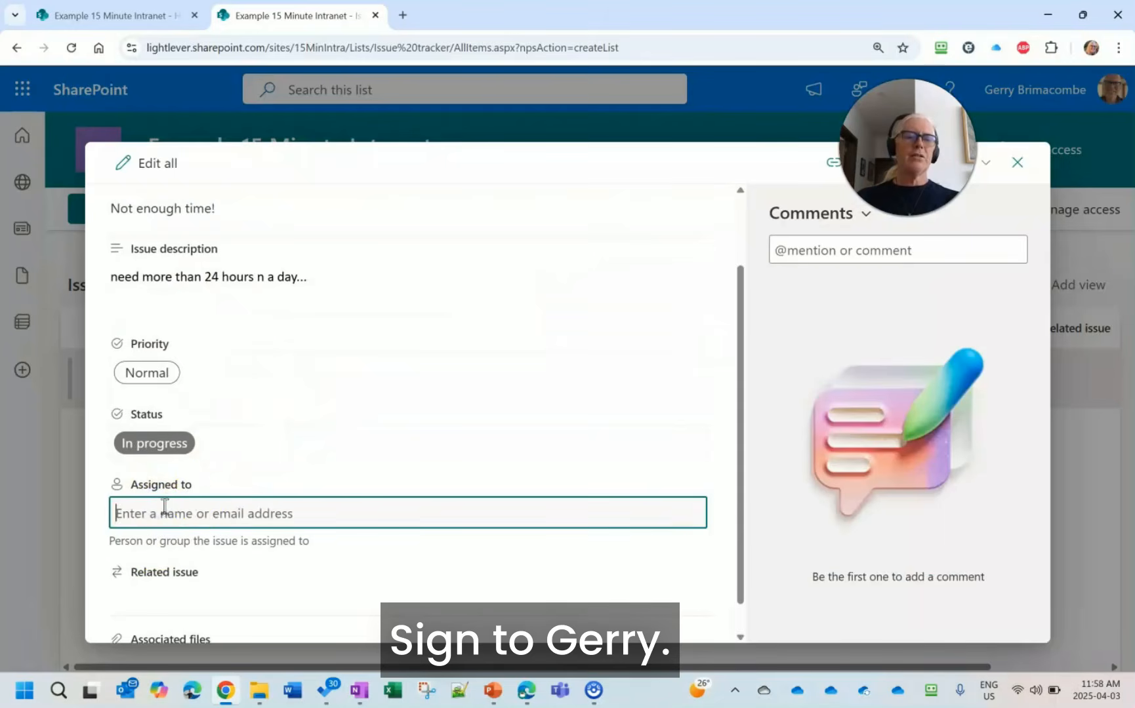
text(gerr)
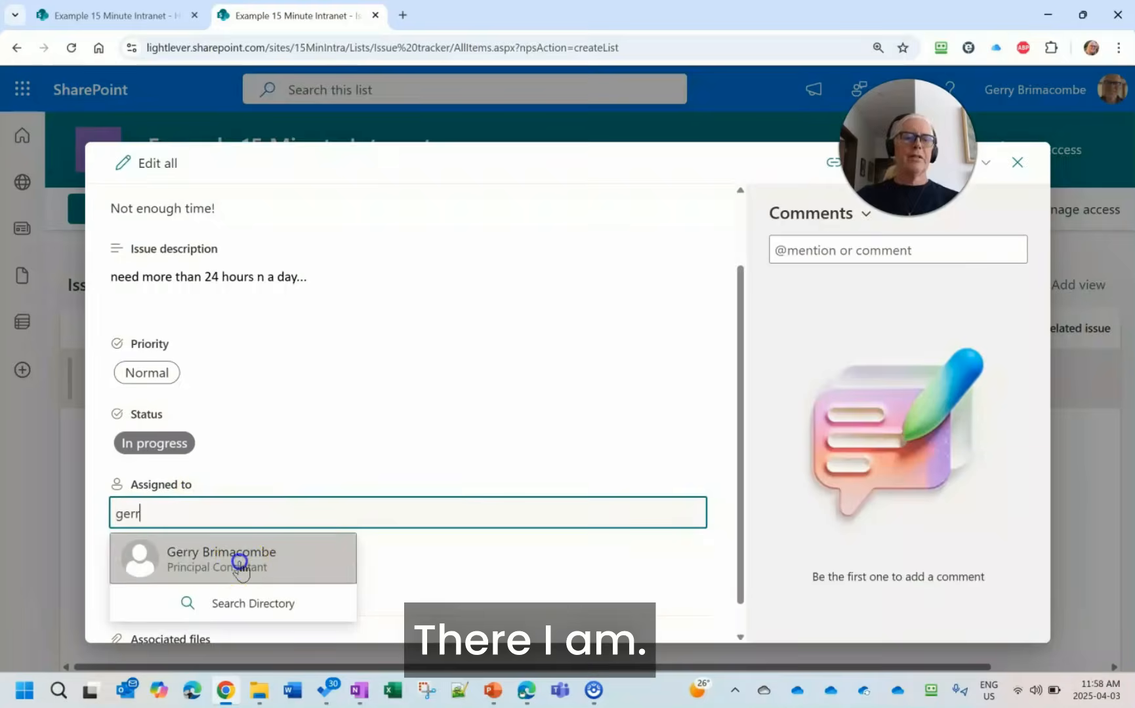
click(239, 557)
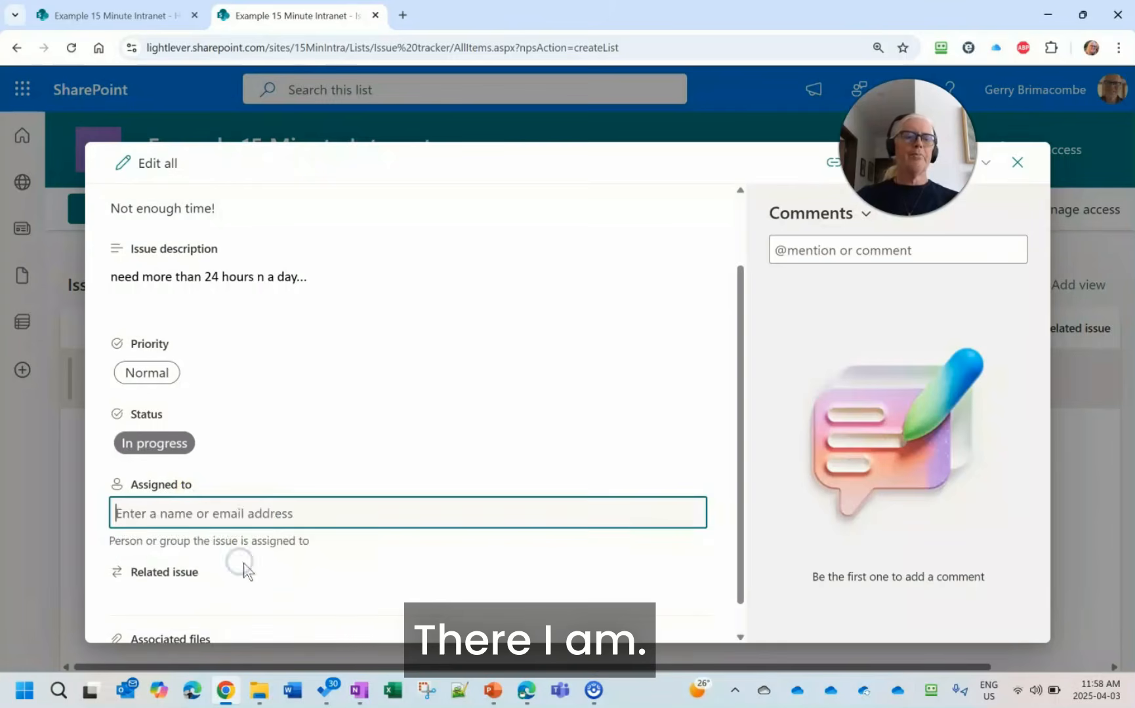
click(1018, 163)
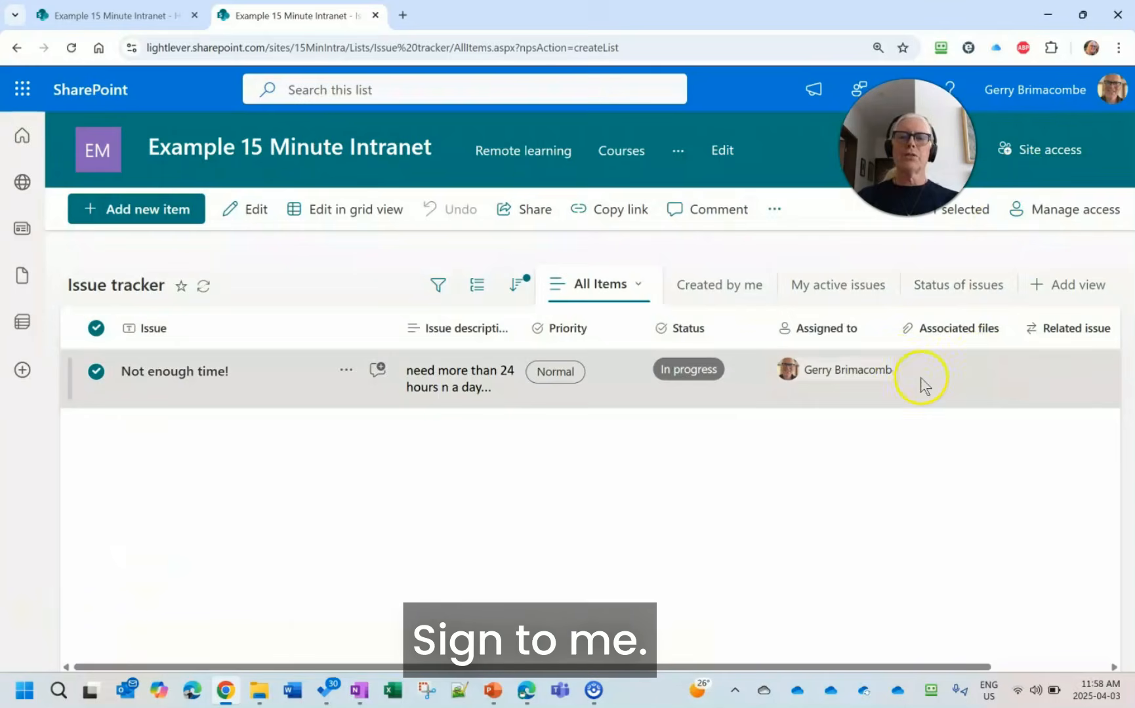
- Return to the site home page and check the embedded Issue tracker for the assigned issue
click(117, 160)
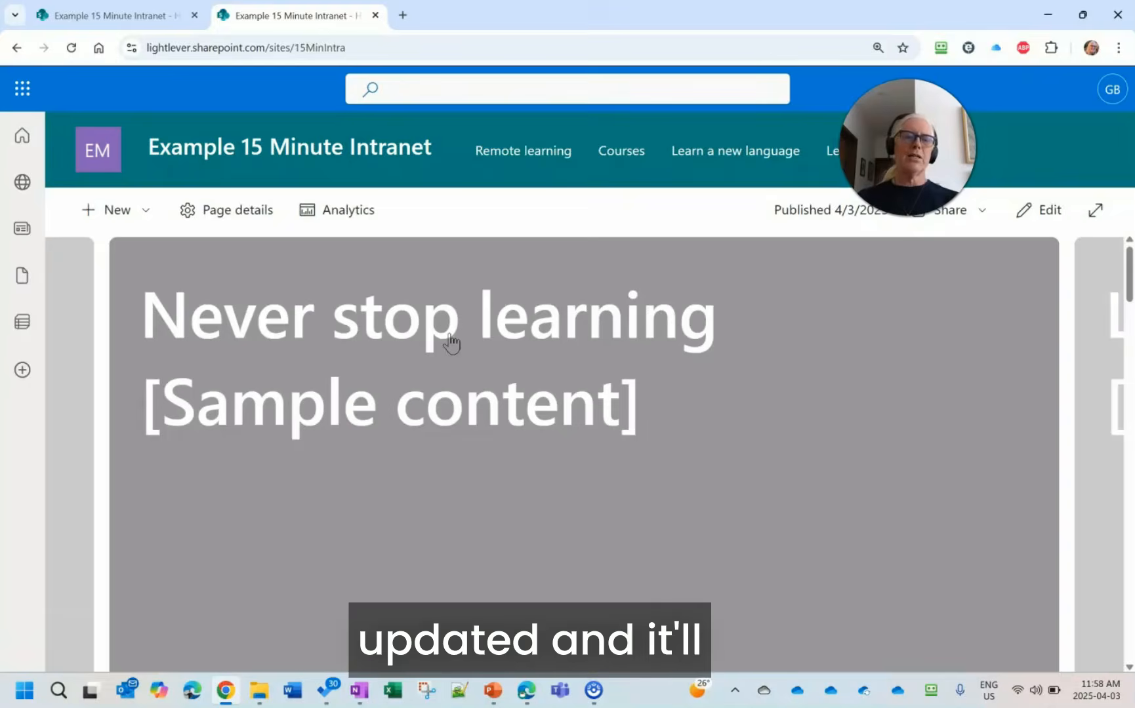
scroll(450, 339, down, 2)
scroll(450, 340, down, 6)
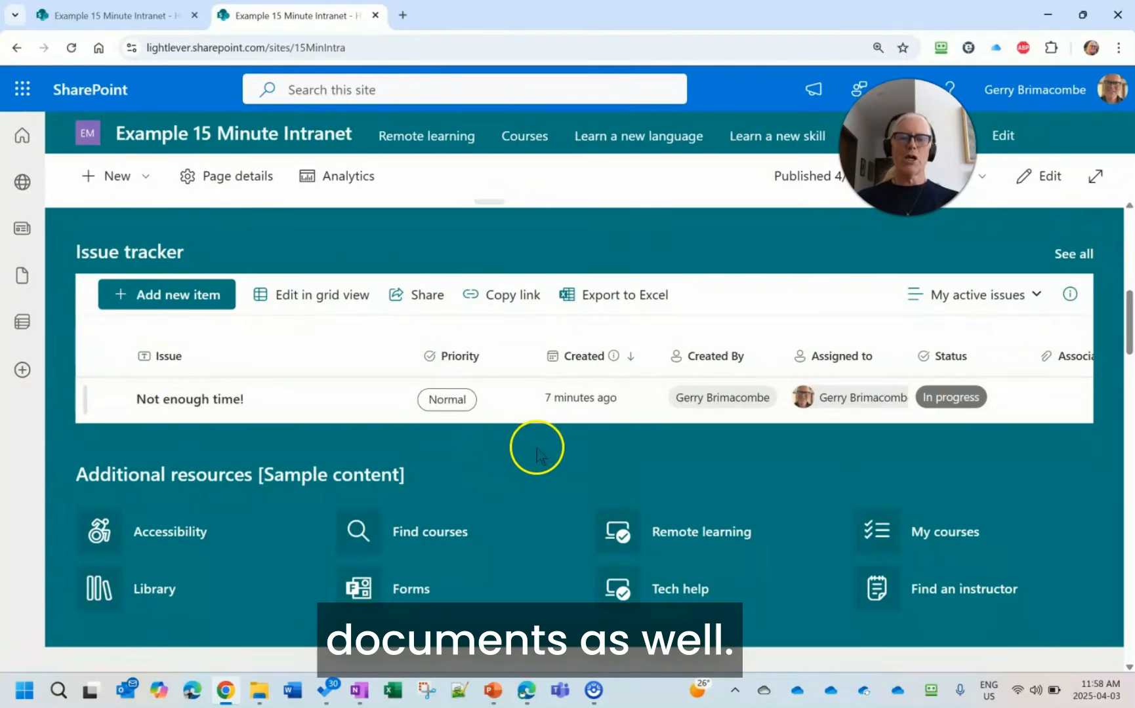
- Switch to the PowerPoint slide show and advance from the Views slide to the Permissions slide
click(488, 697)
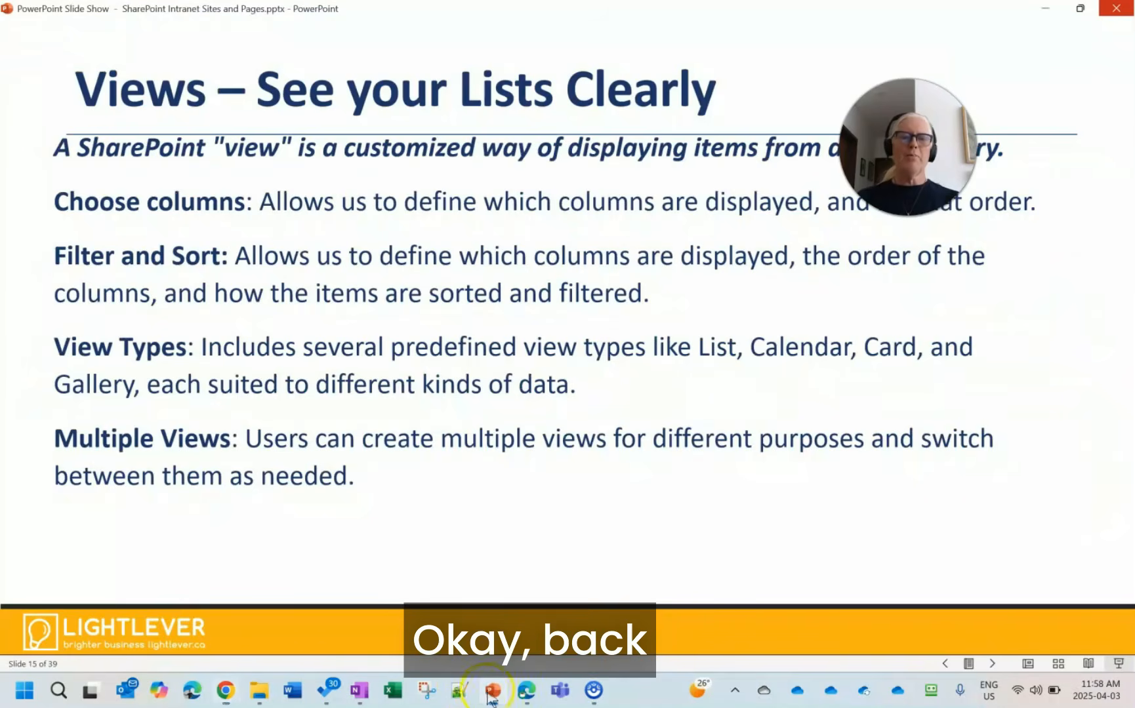
click(507, 427)
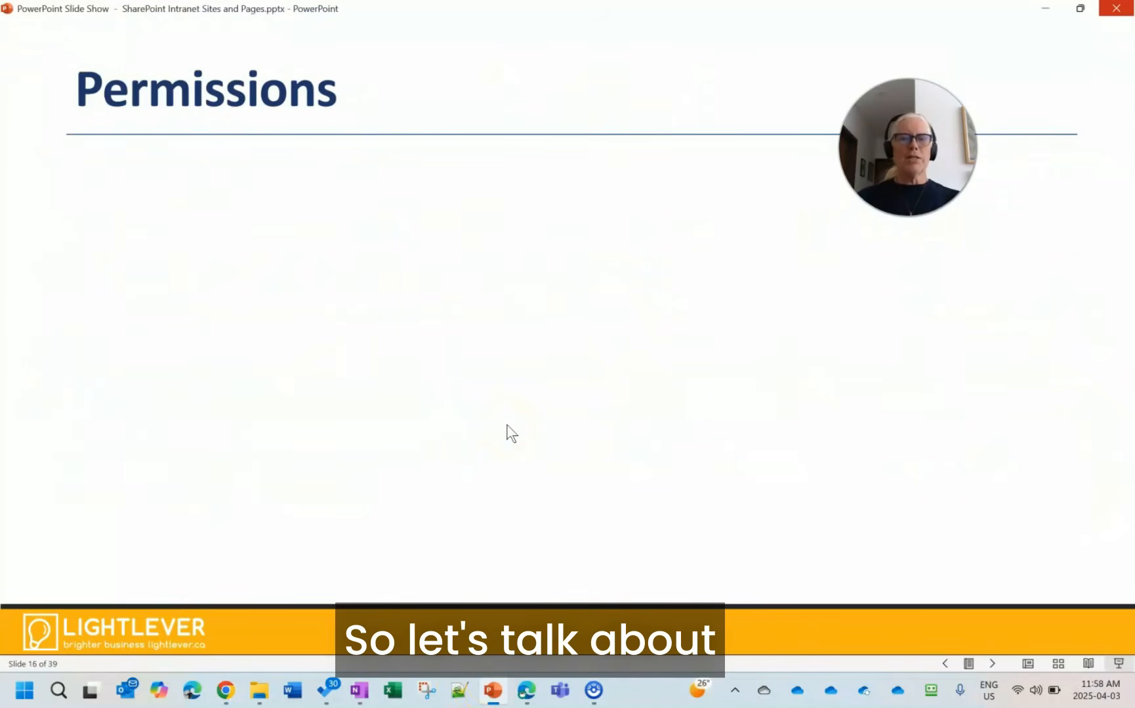
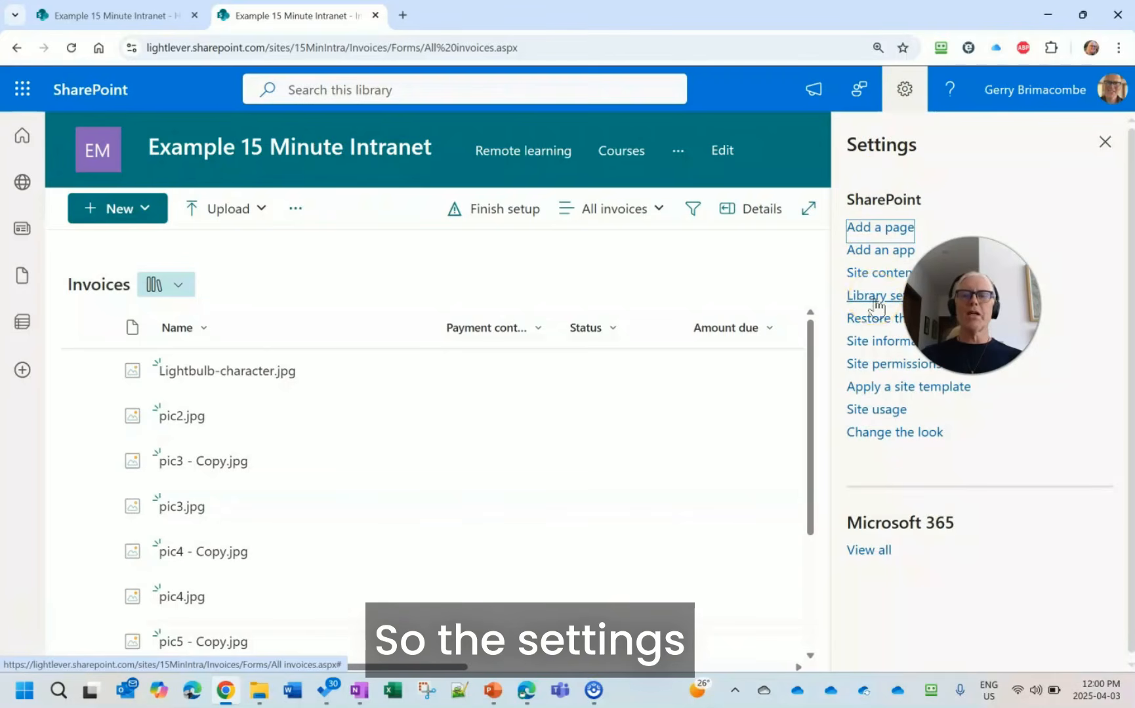
- Open the full settings of the Invoices library and stop its permissions from inheriting from the parent site
click(875, 297)
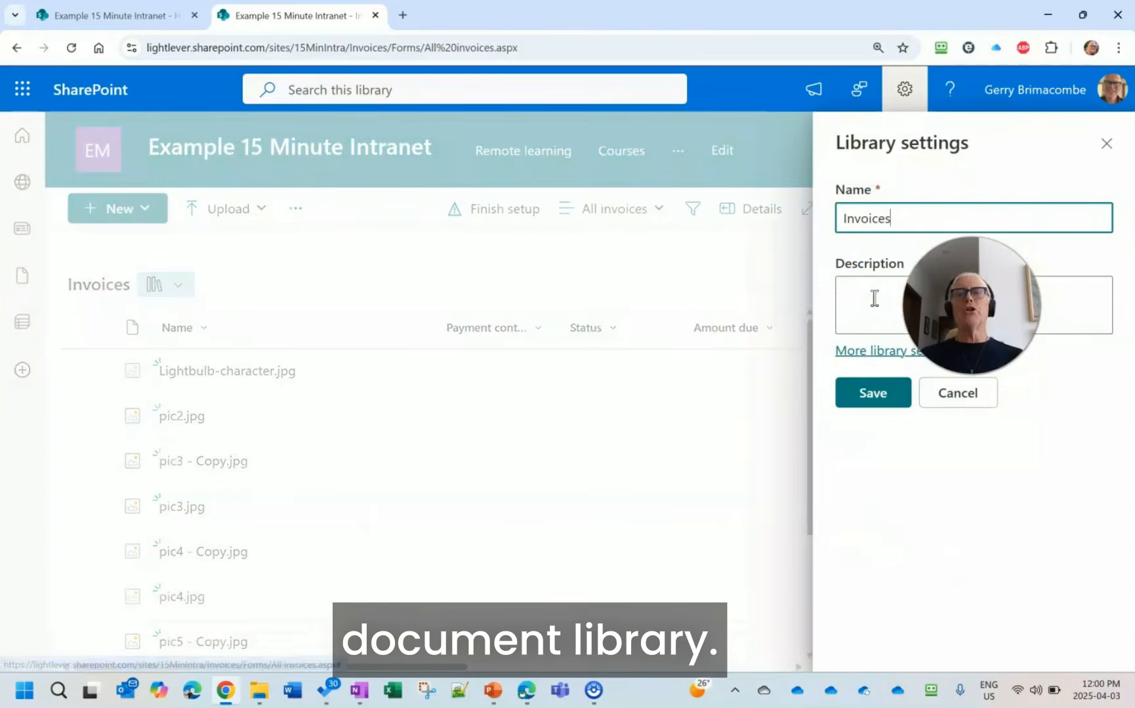
click(854, 354)
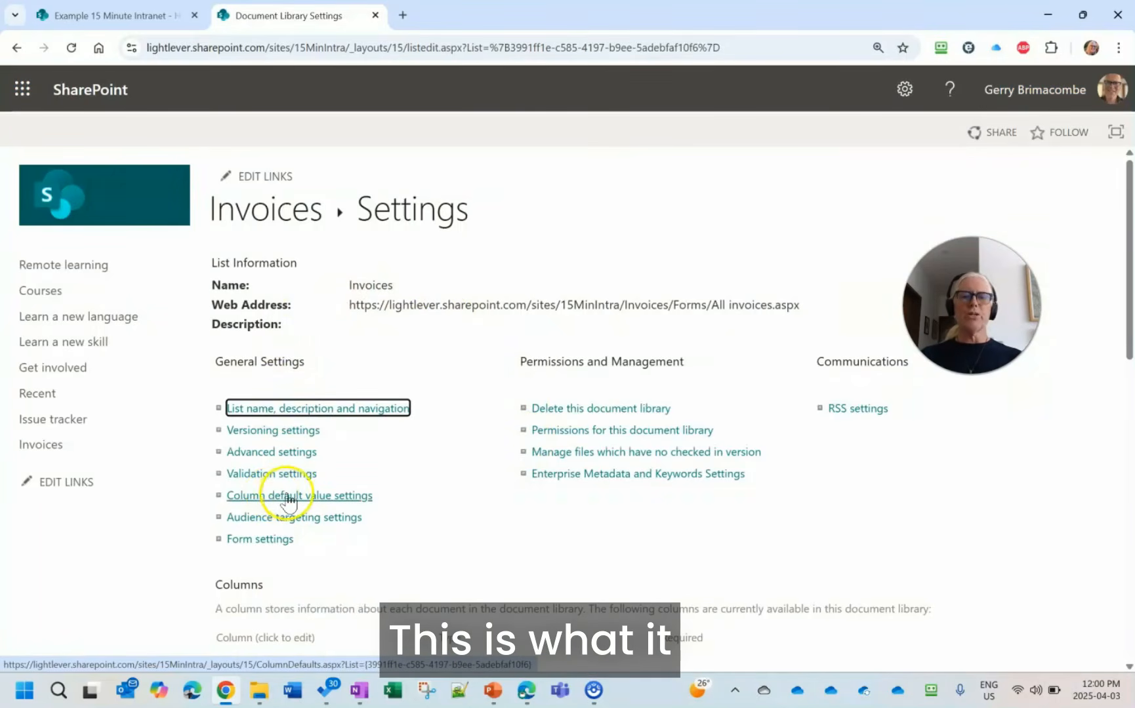
click(641, 433)
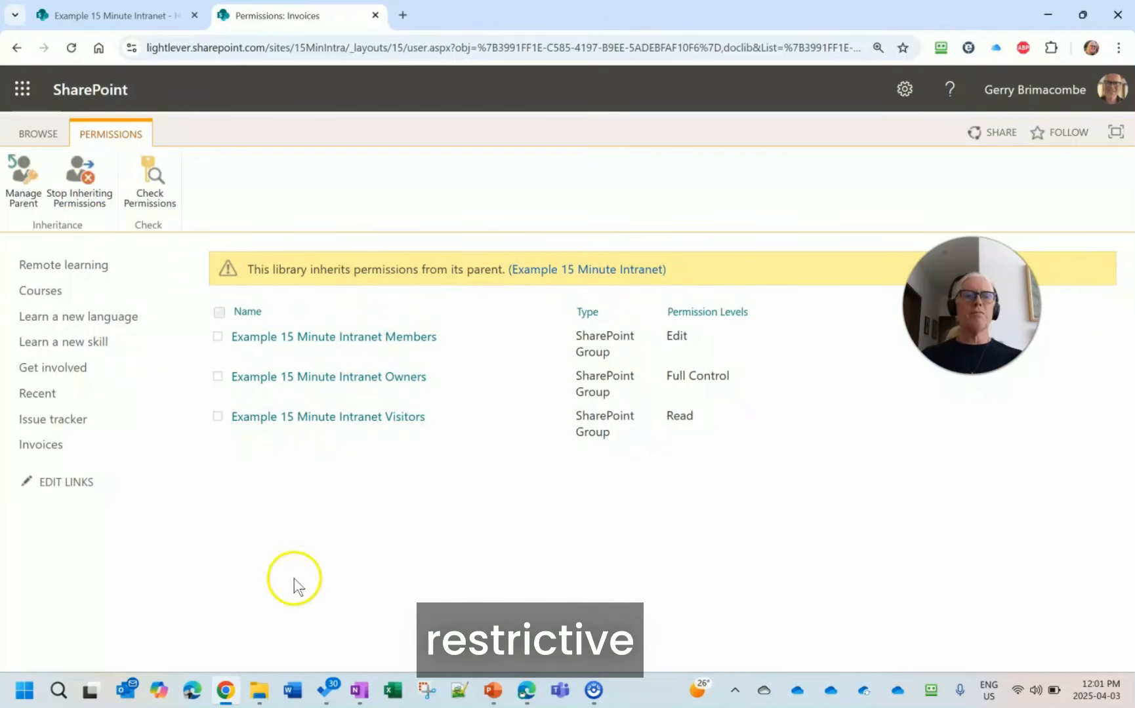
click(84, 186)
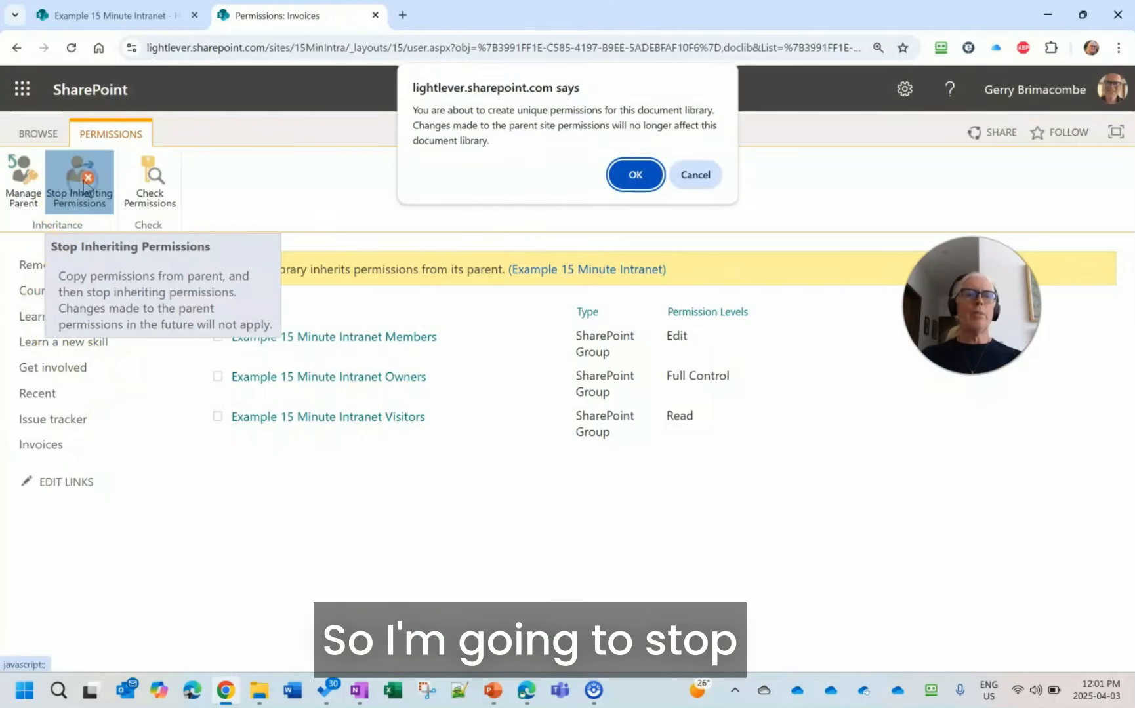
click(636, 176)
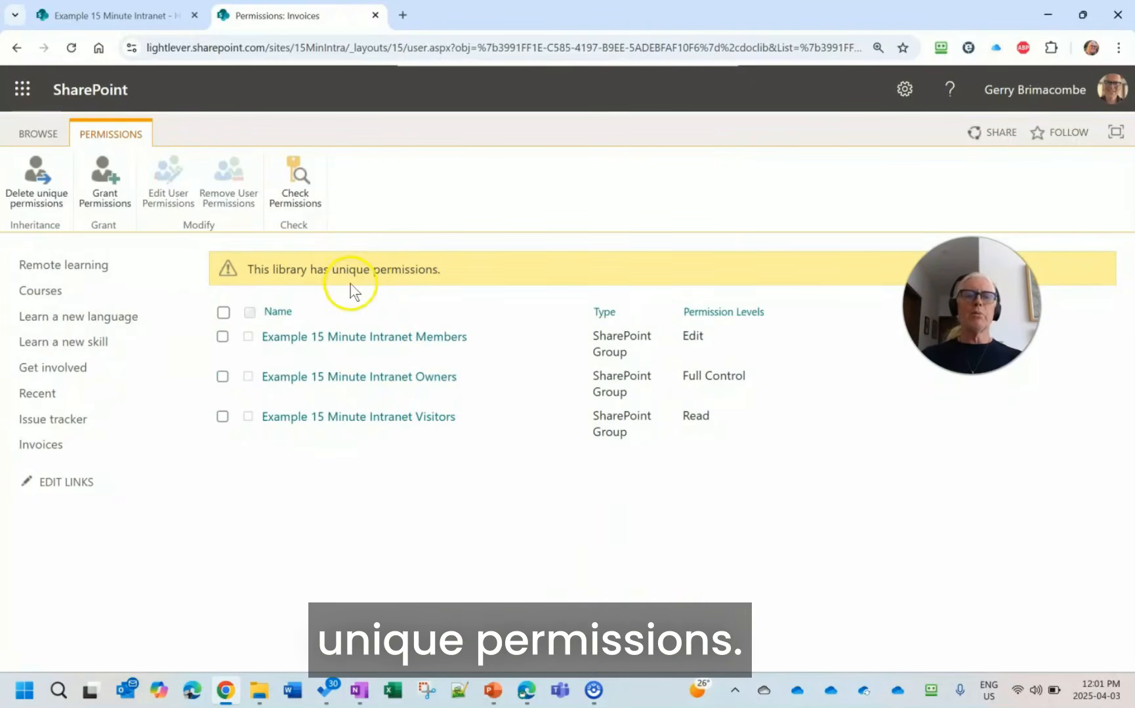
- Remove all permissions on the Invoices library for the Example 15 Minute Intranet Members and Visitors groups
click(223, 337)
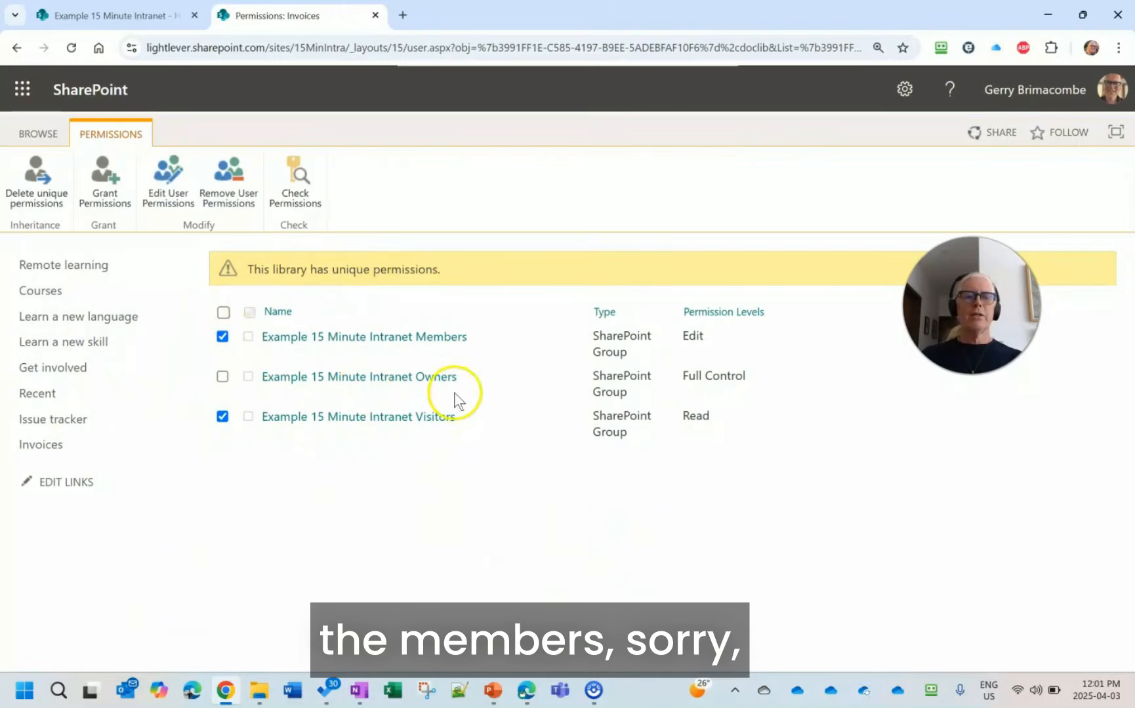
click(455, 516)
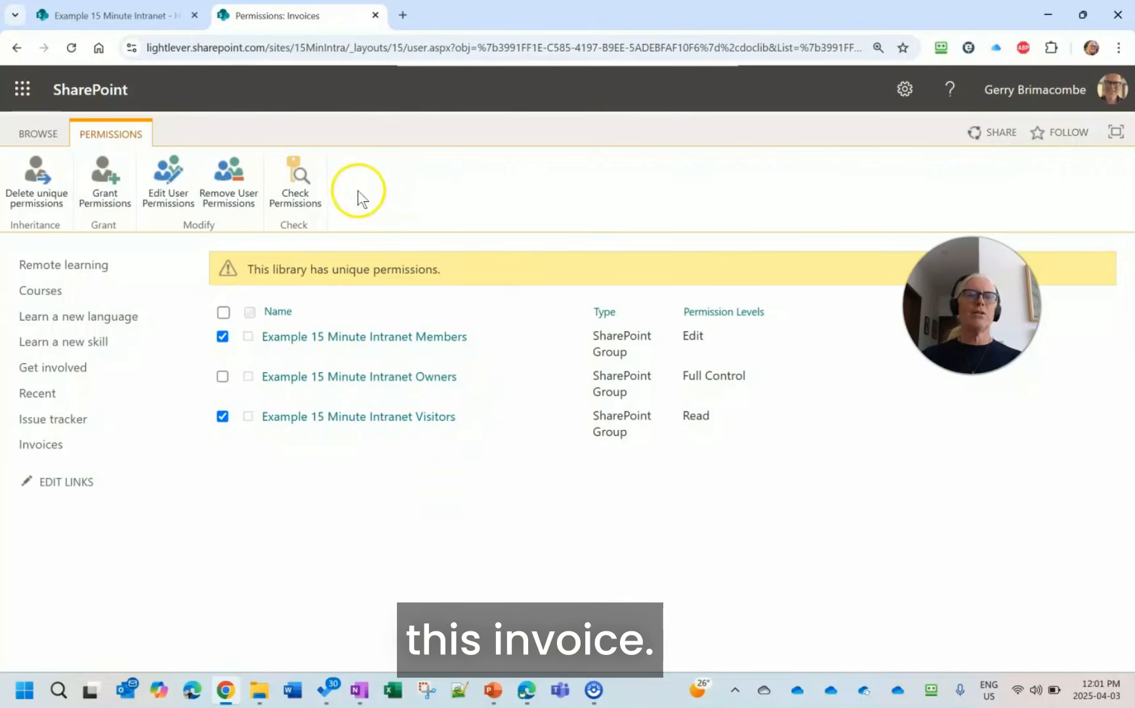
click(248, 199)
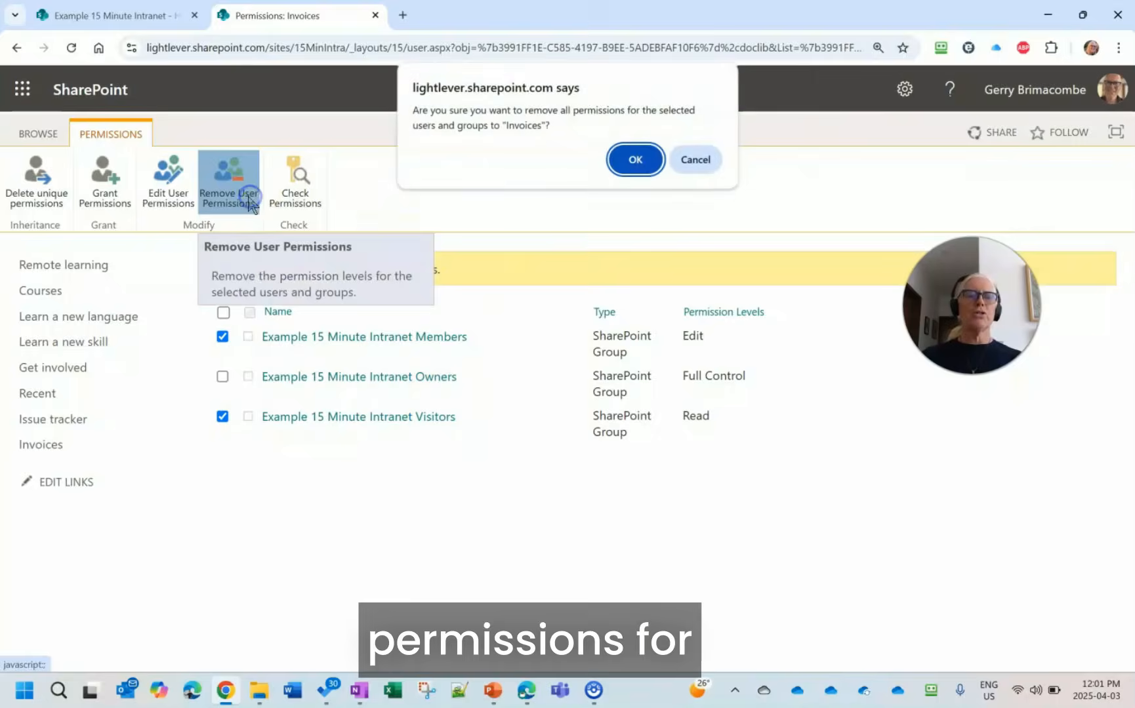
click(631, 162)
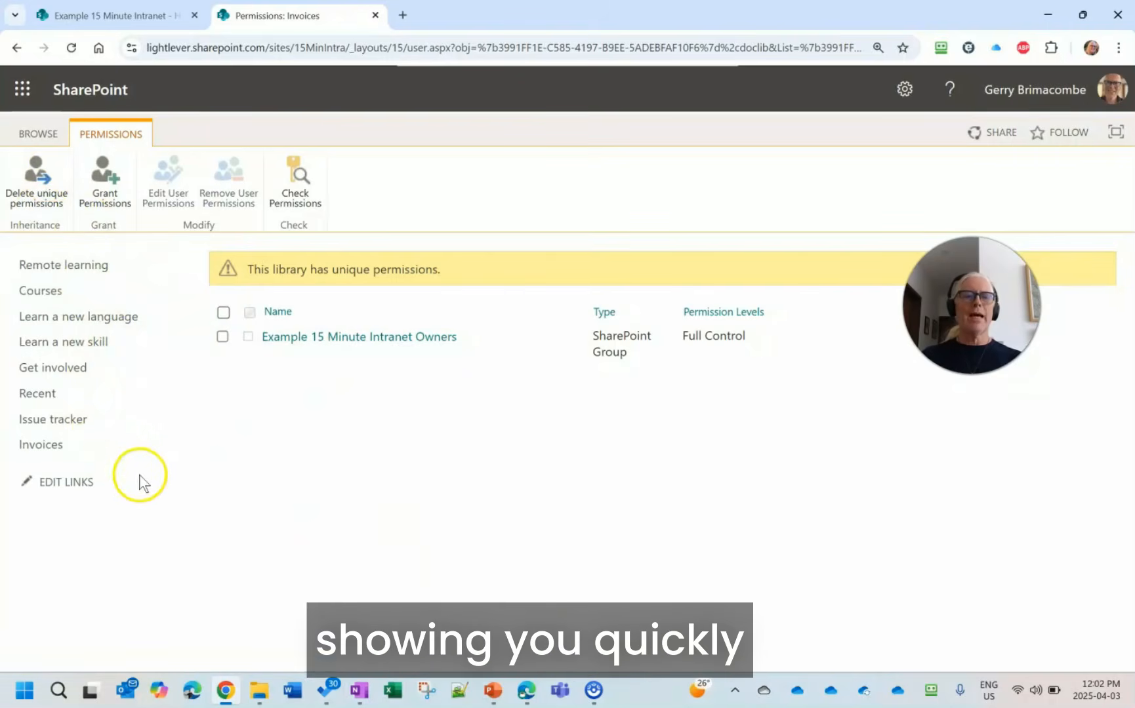
- Return to the site home page and open the site-level permissions
click(34, 133)
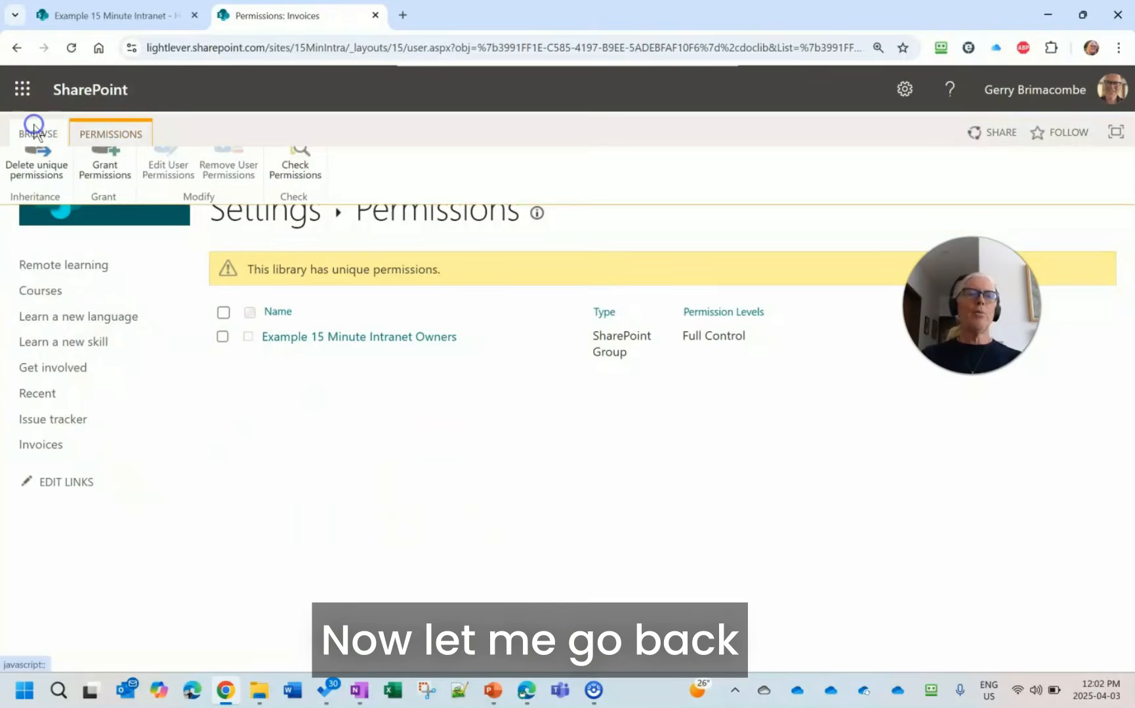
click(52, 200)
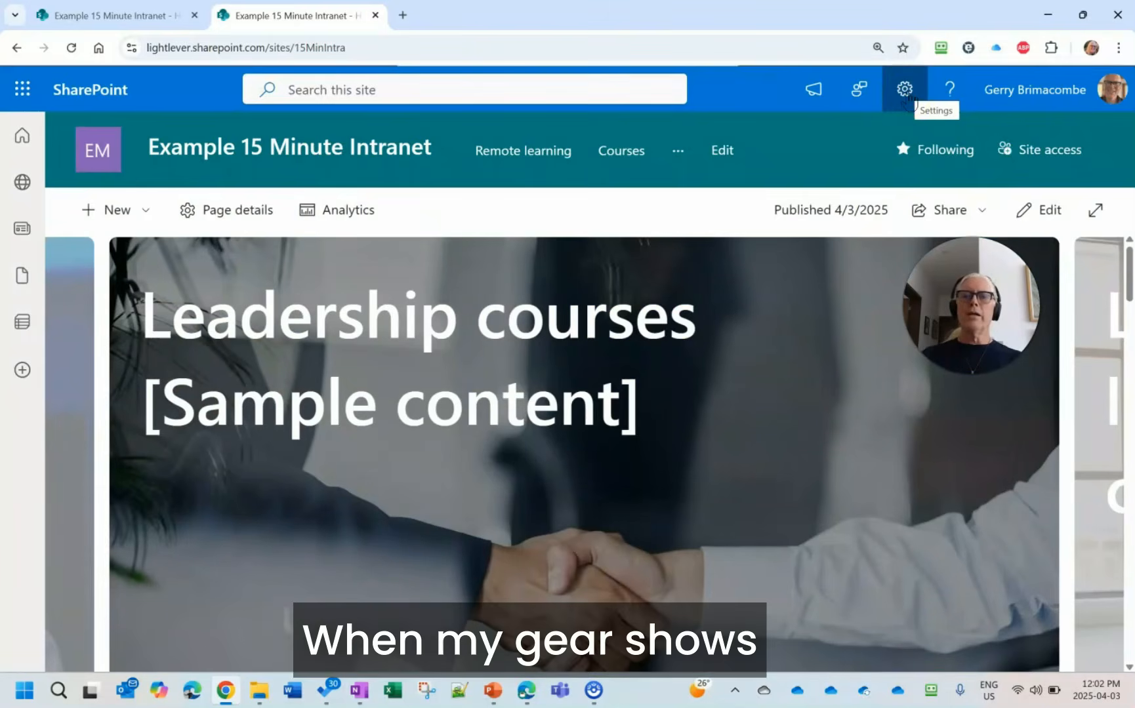
click(905, 92)
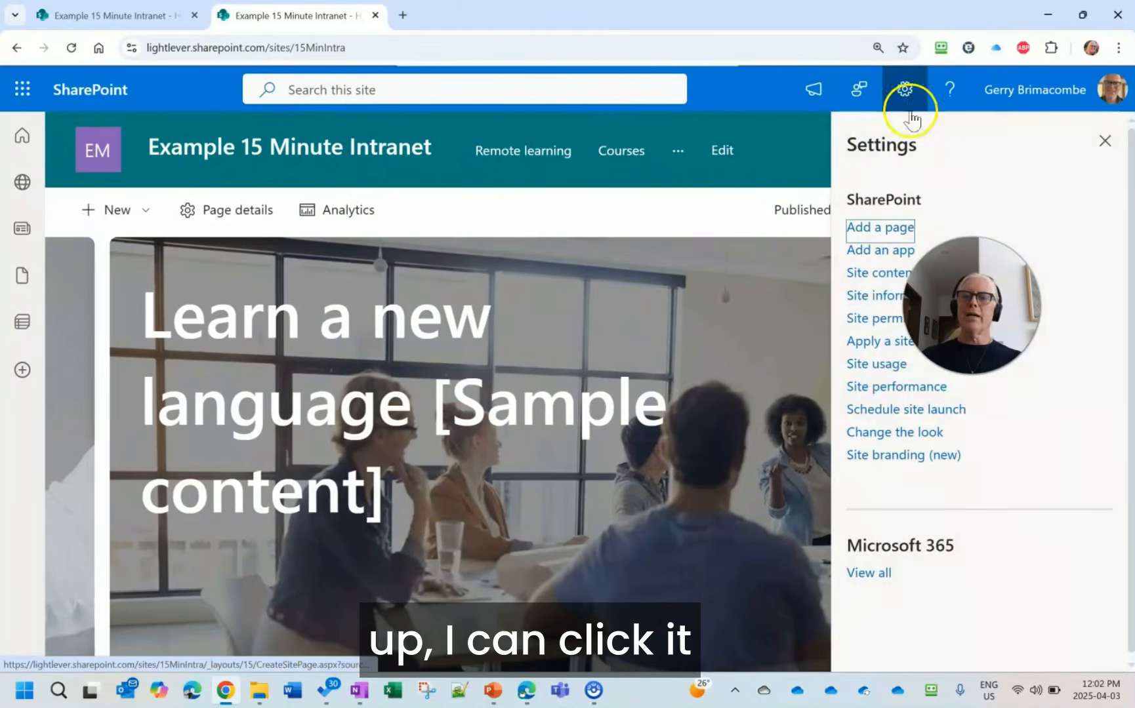
click(871, 320)
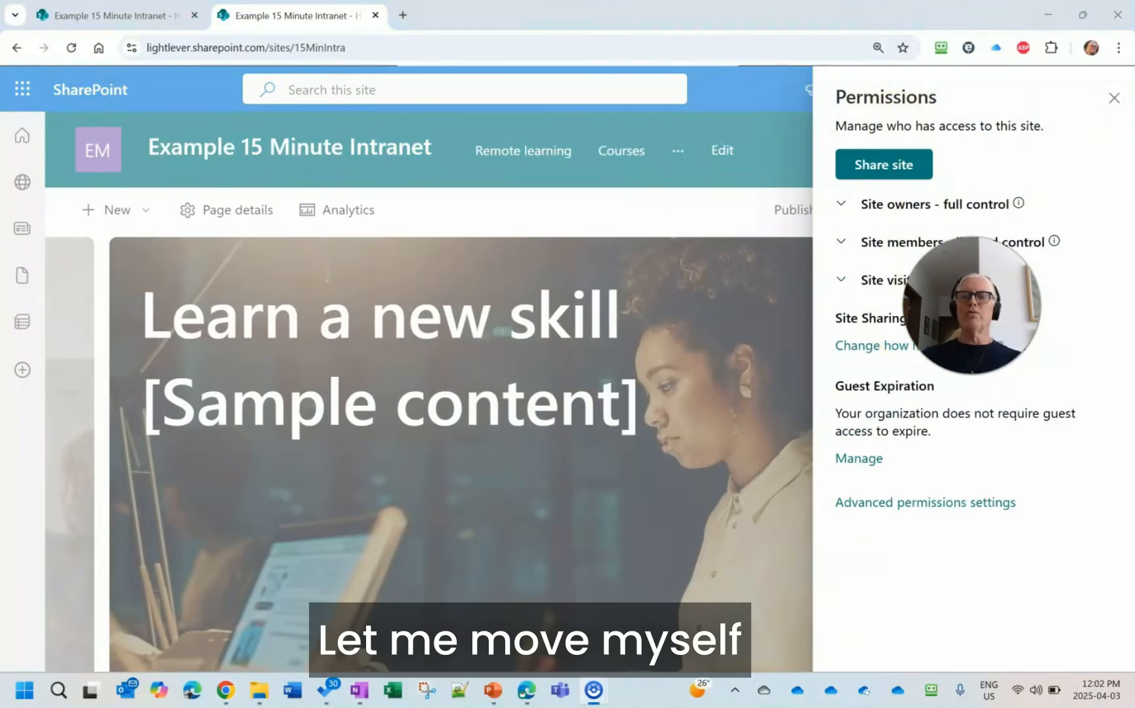
drag(972, 305, 715, 261)
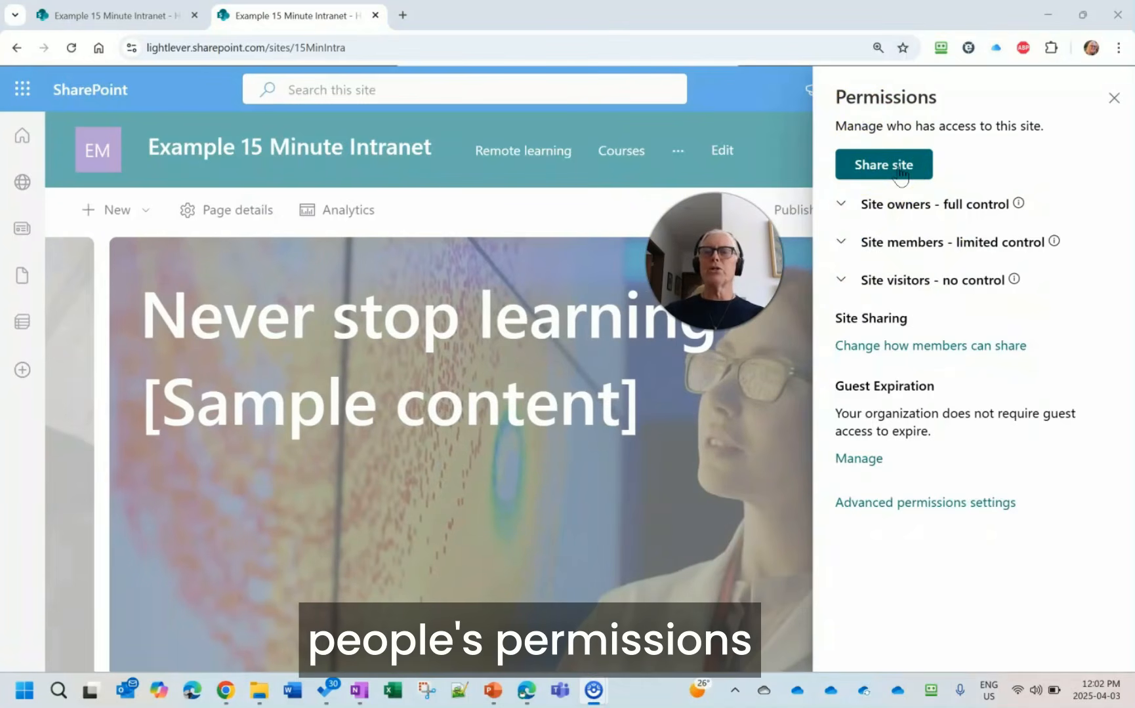
- Share the site with the demo reader user, giving Read access and sending no email
click(900, 165)
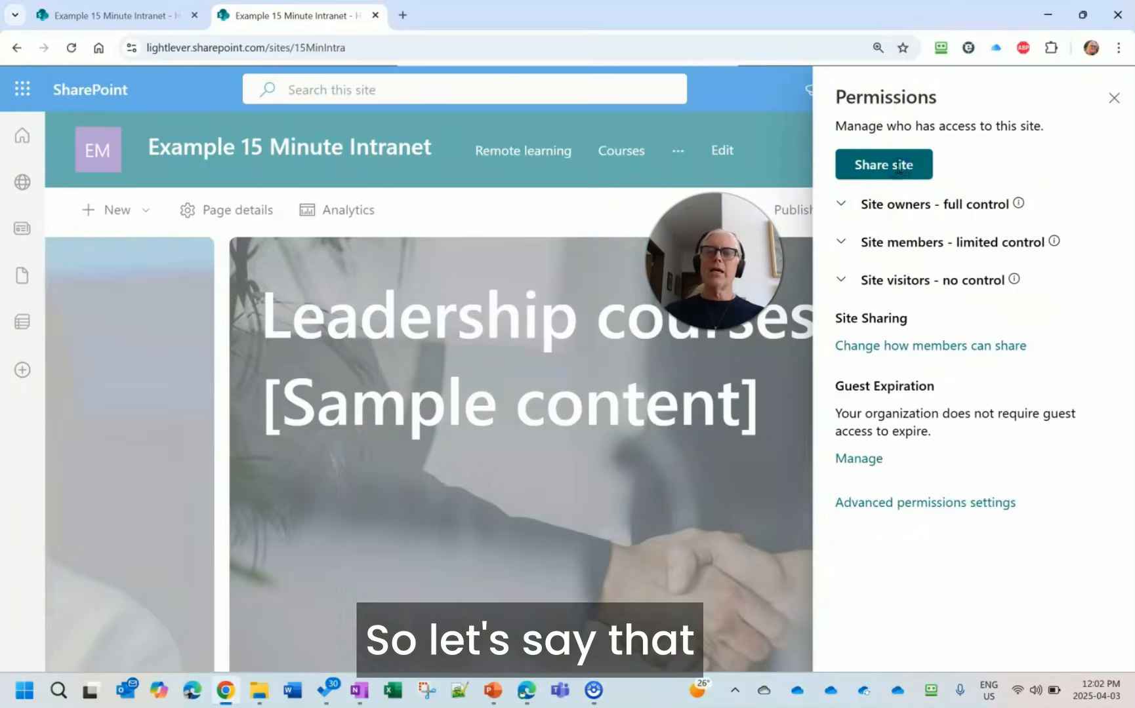
click(910, 201)
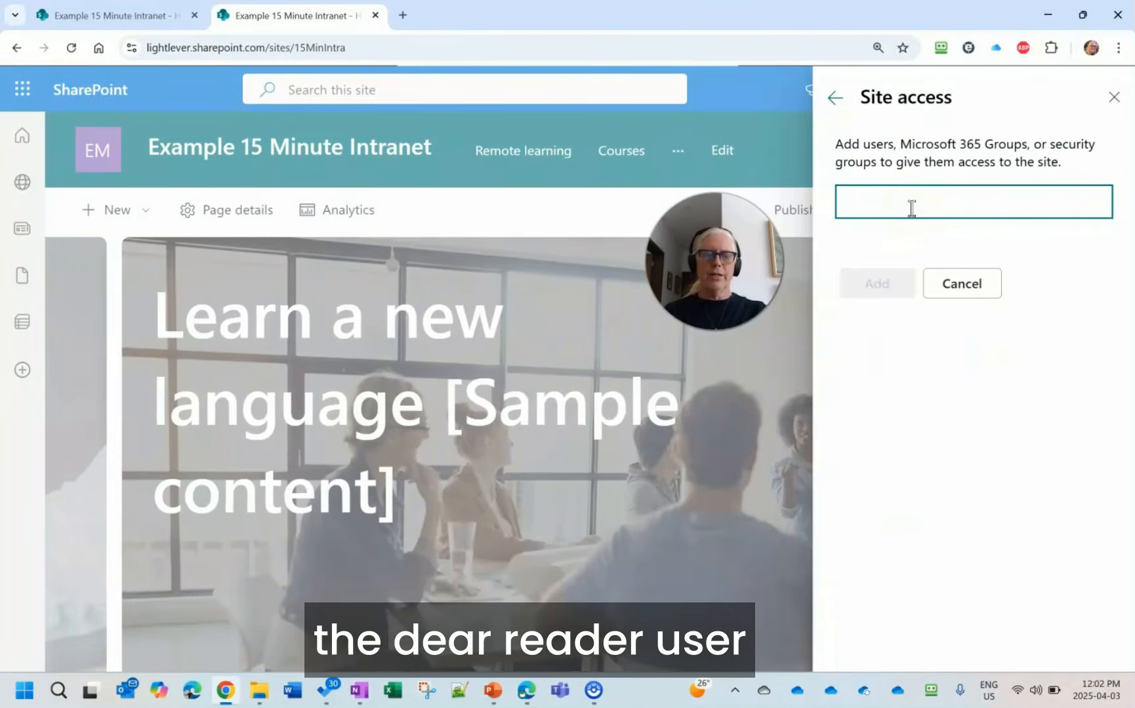
text(dear)
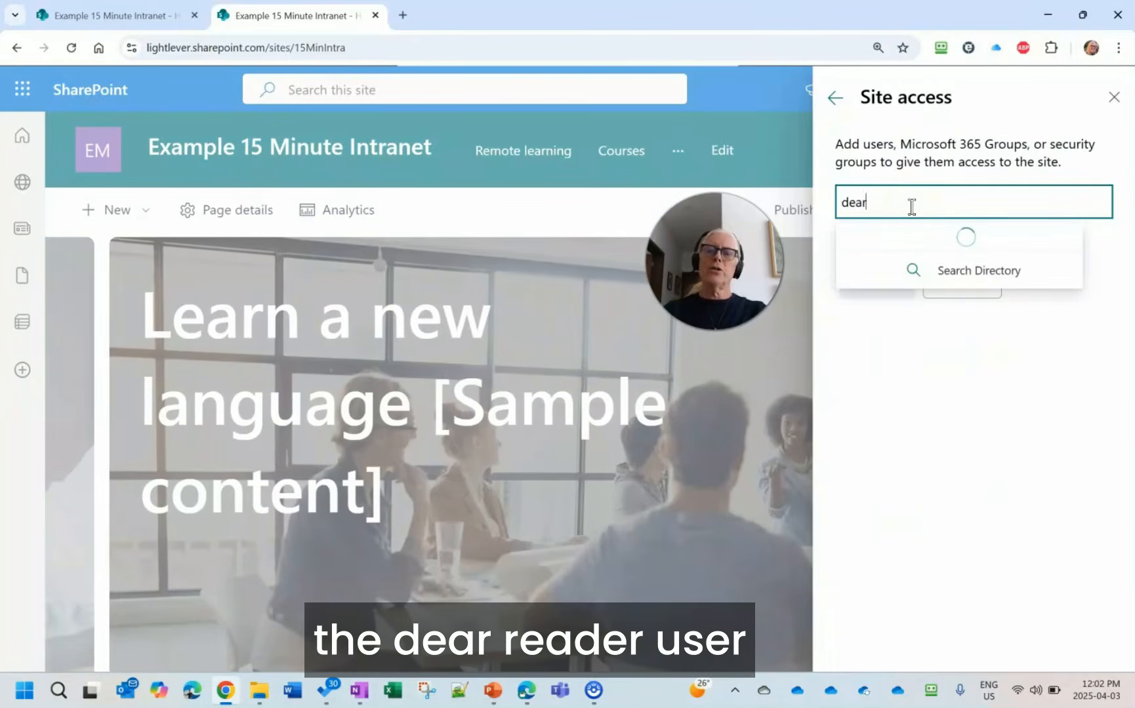
click(933, 246)
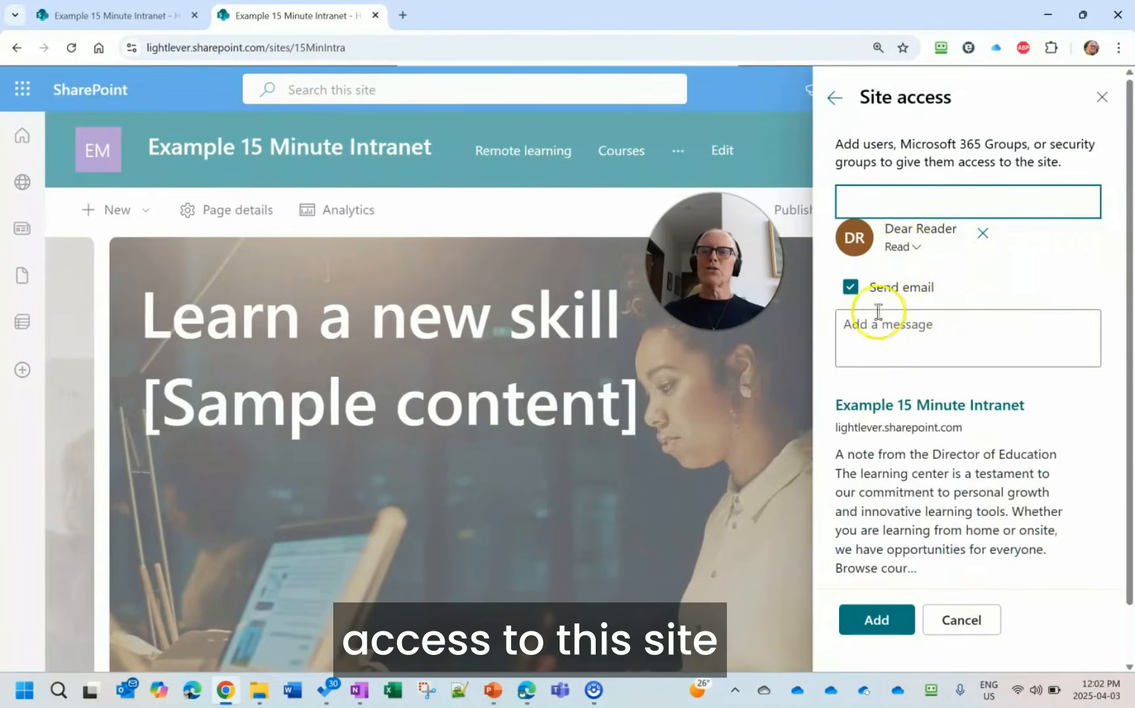
click(851, 289)
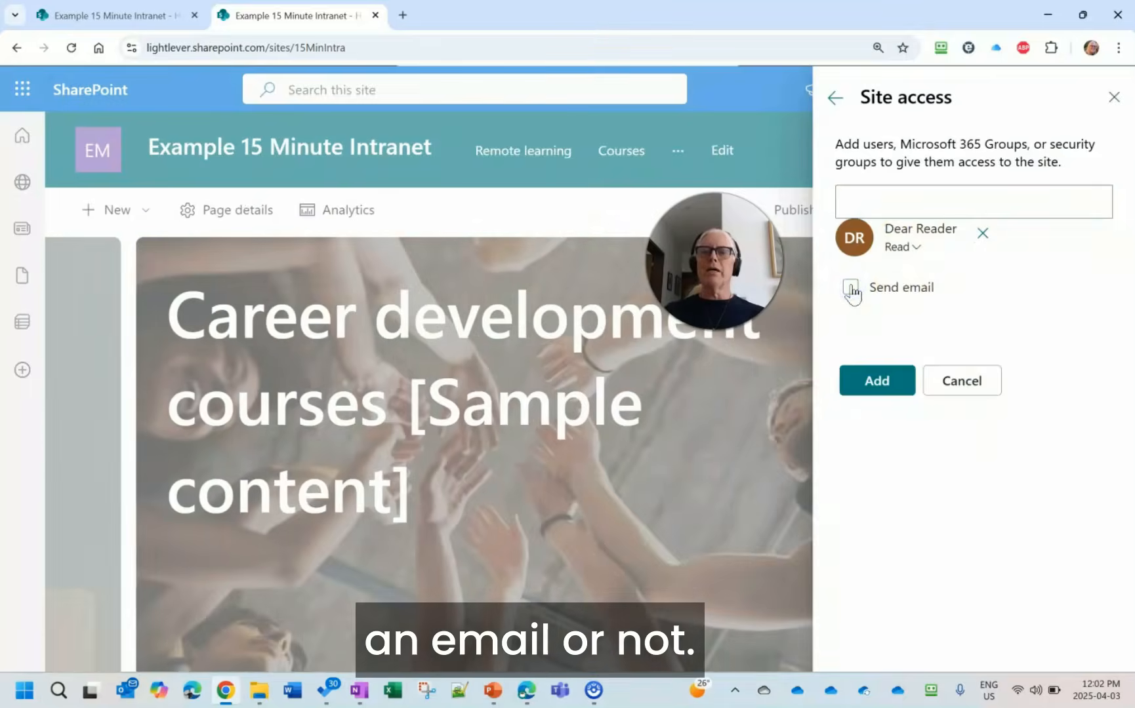
click(878, 380)
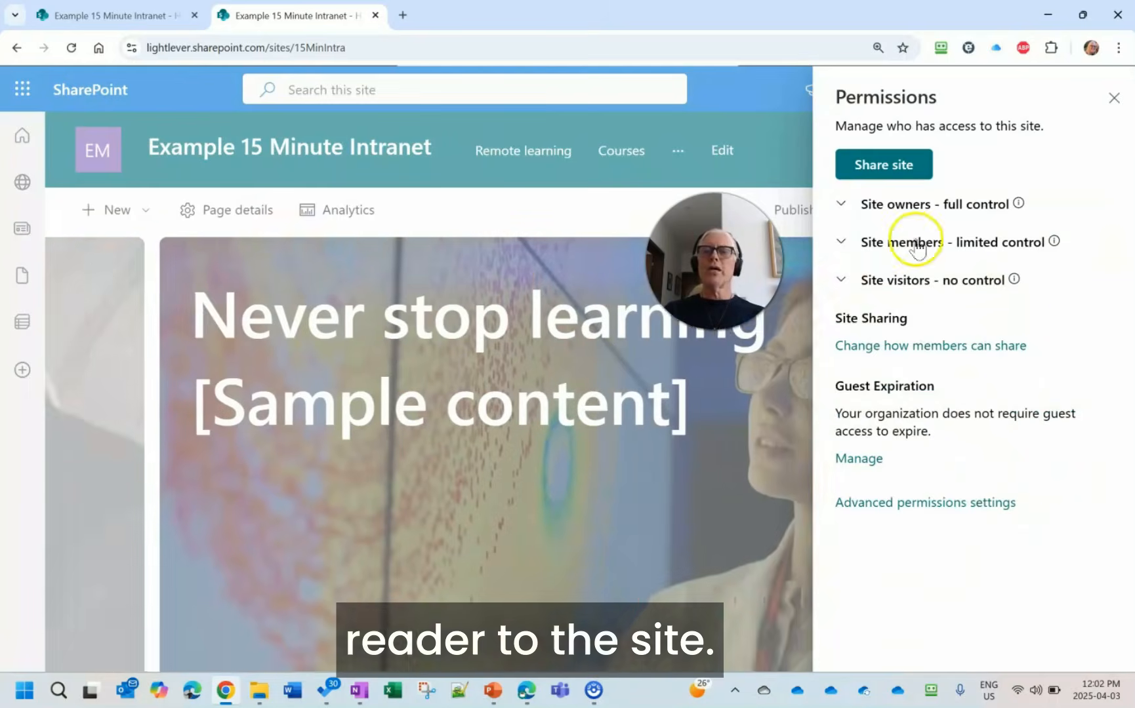
- Expand the site owners, members and visitors groups and remove the demo reader user from the visitors
click(840, 209)
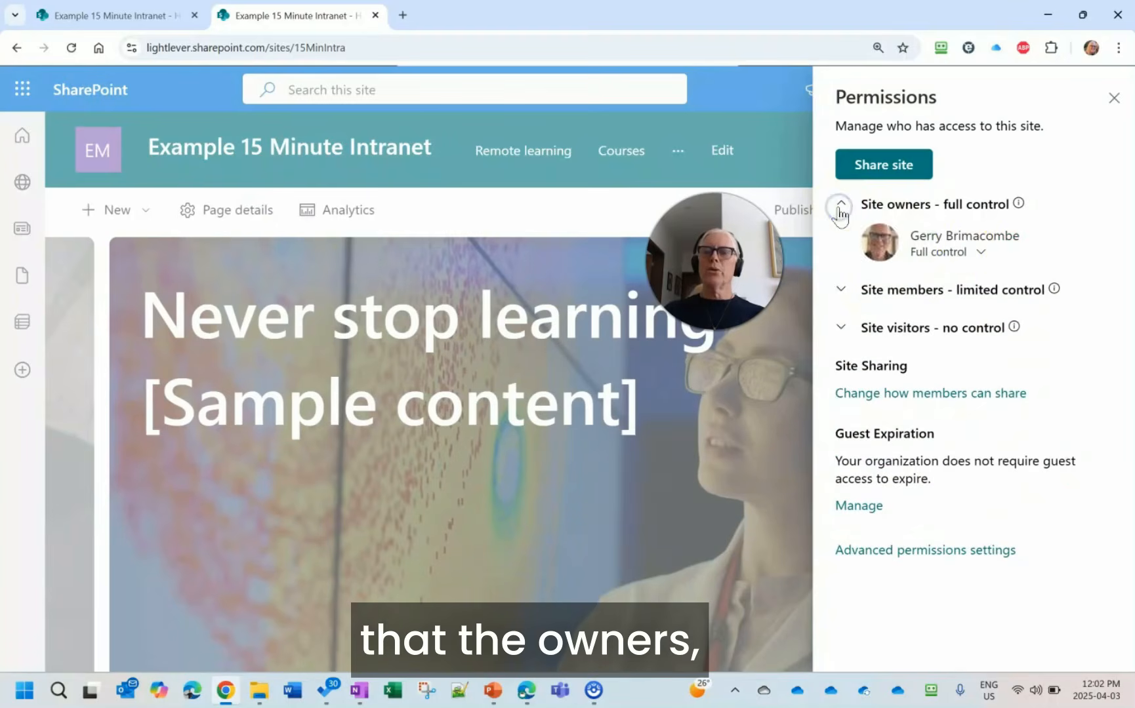
click(843, 300)
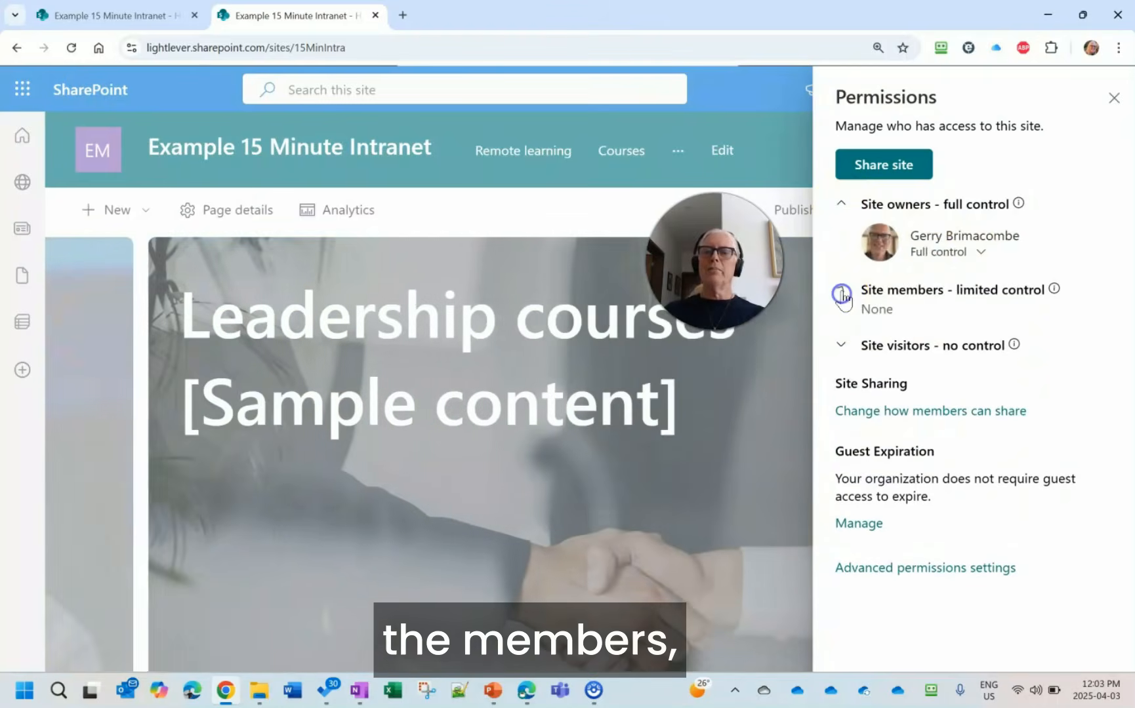
click(843, 347)
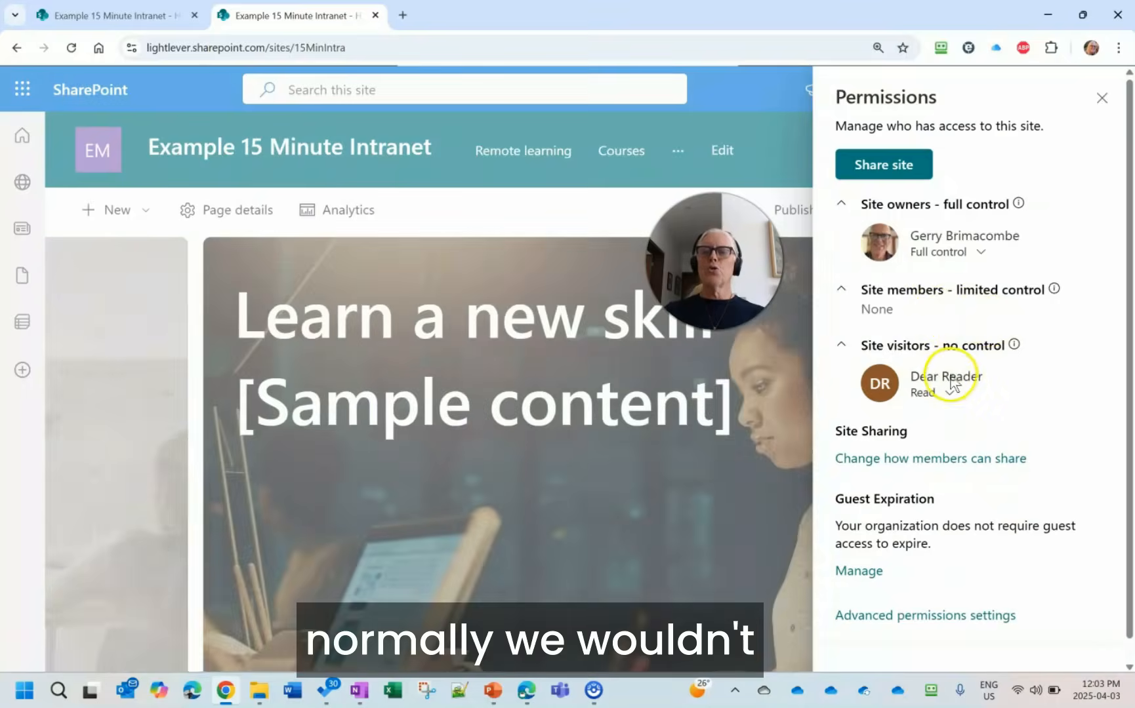
click(949, 394)
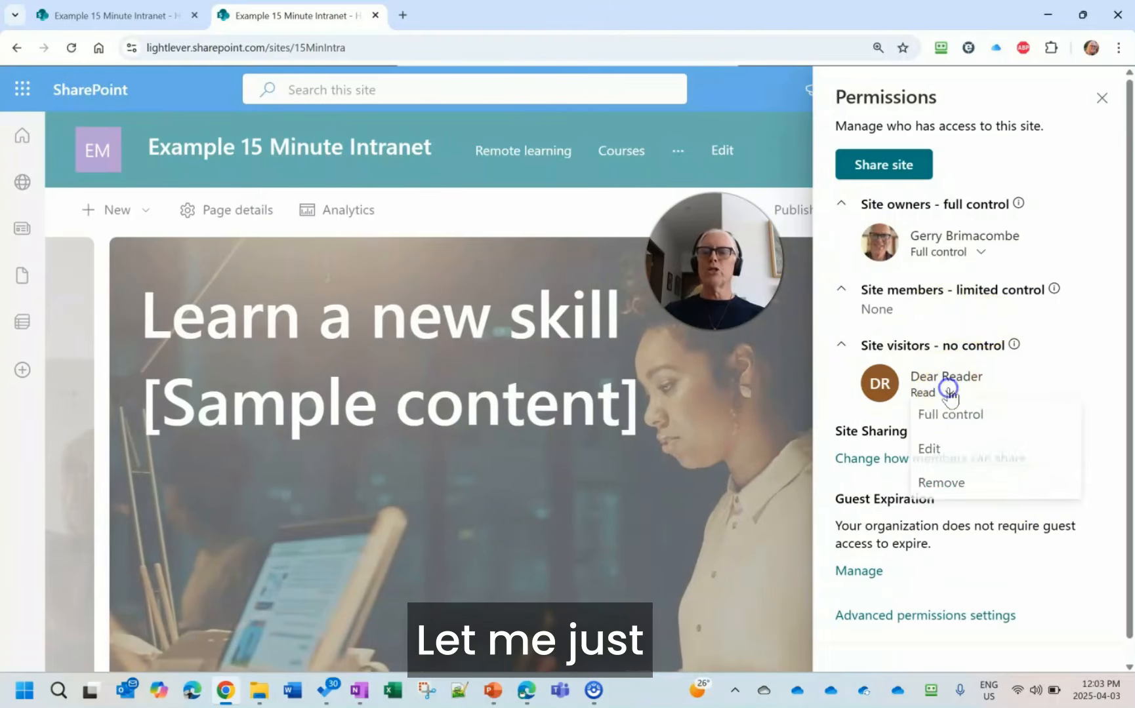
click(951, 486)
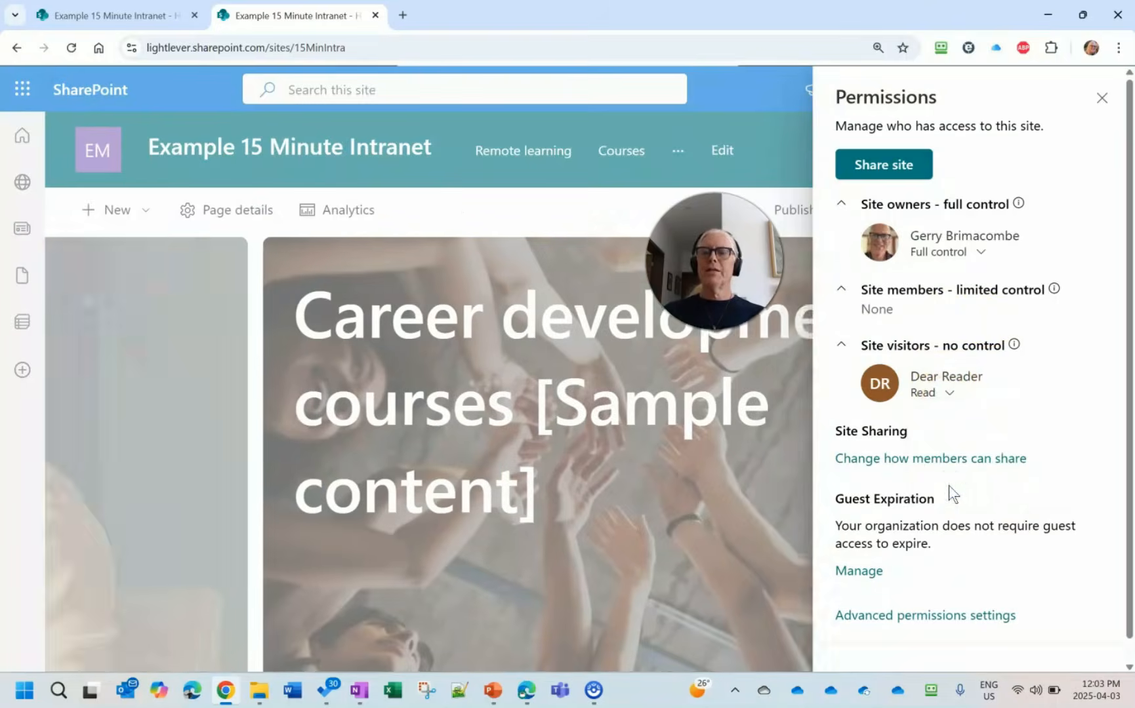
- Share the site with Everyone except external users at Read access without sending email, and check the site visitors group
click(879, 176)
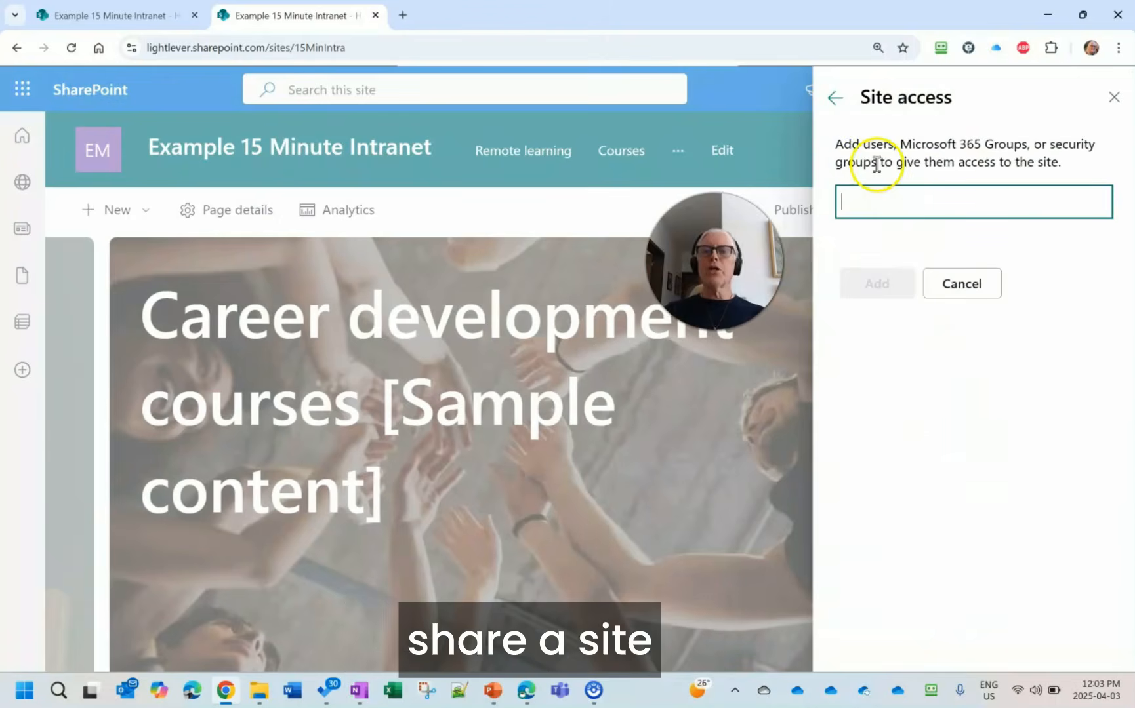
text(every)
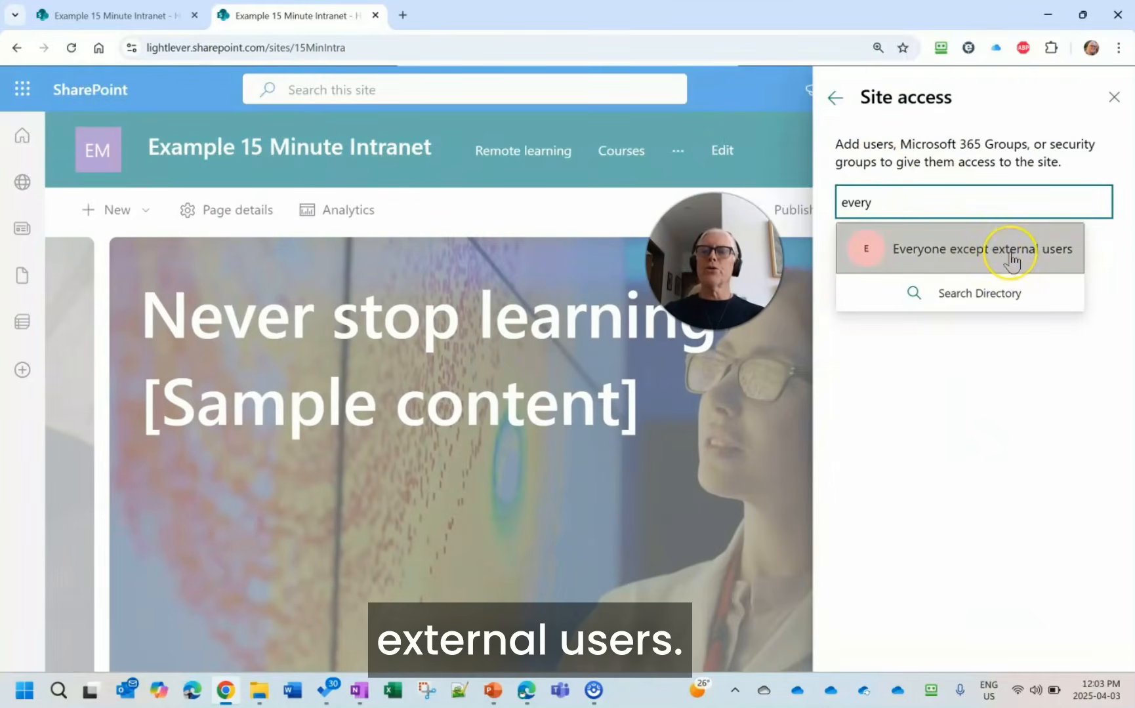
click(1011, 257)
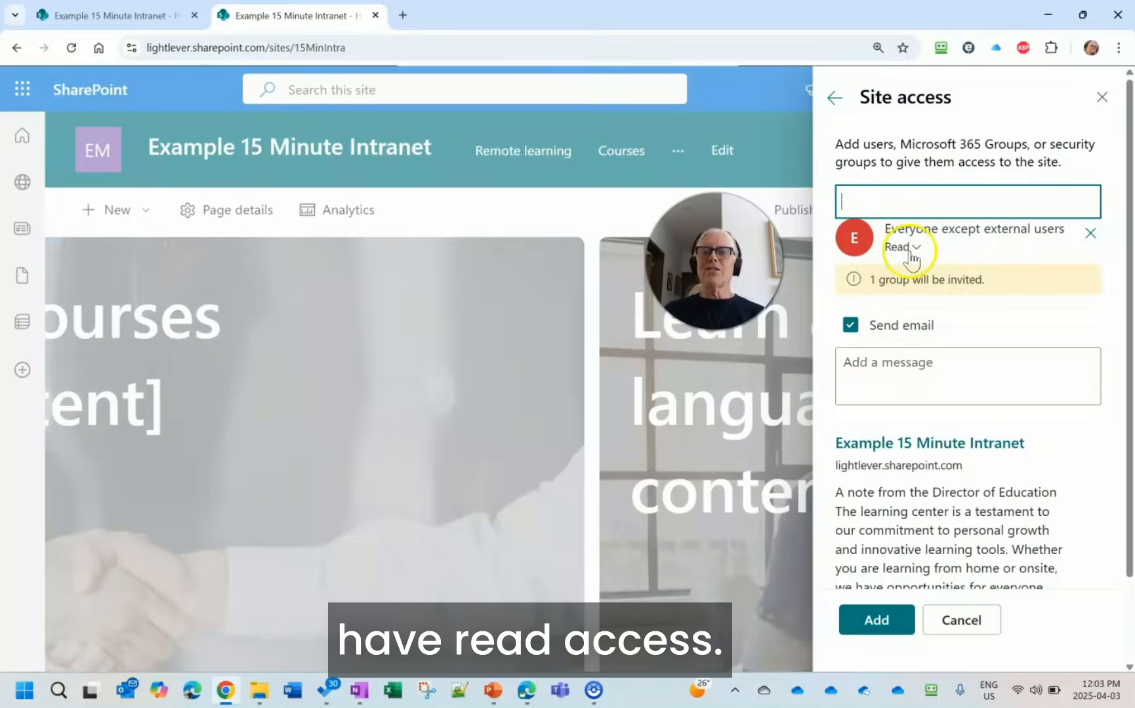
click(851, 327)
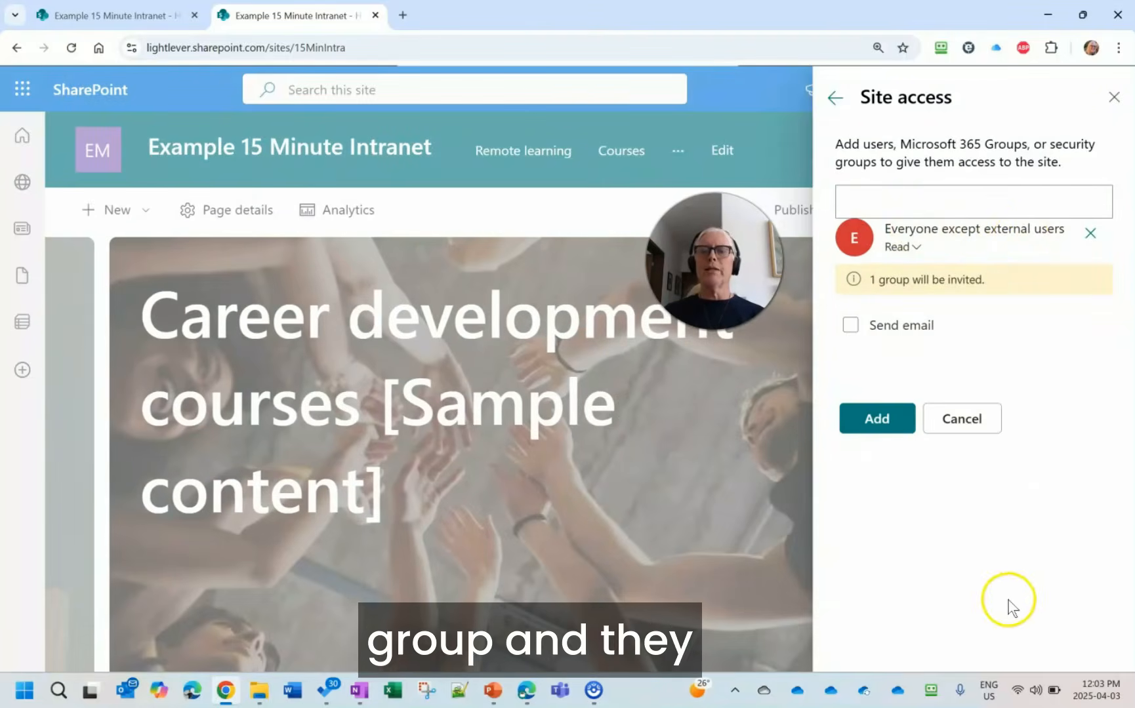
click(893, 430)
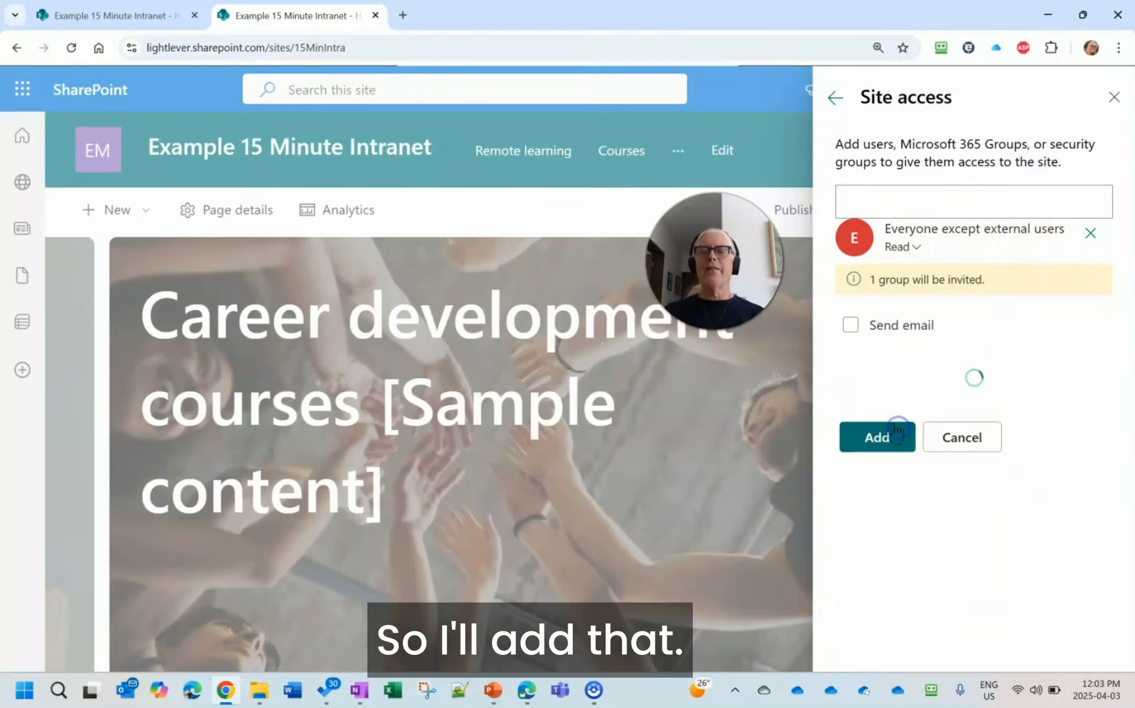
click(857, 288)
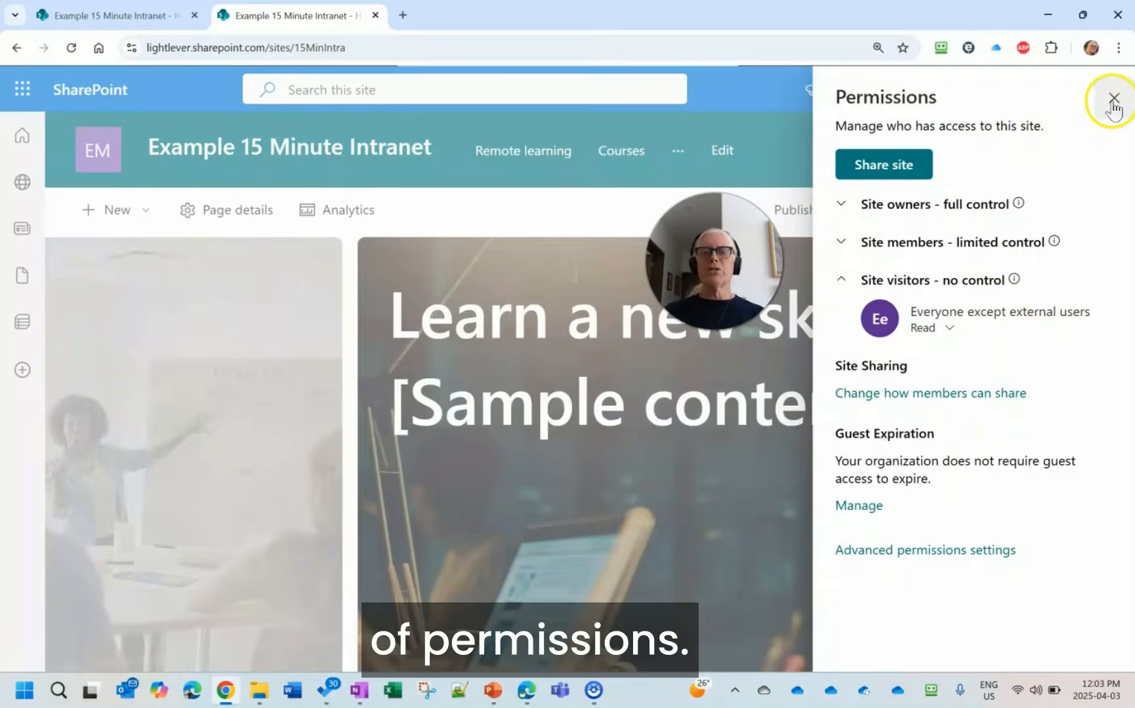
- Close the site permissions and settings, and switch to the PowerPoint slide show
click(1113, 98)
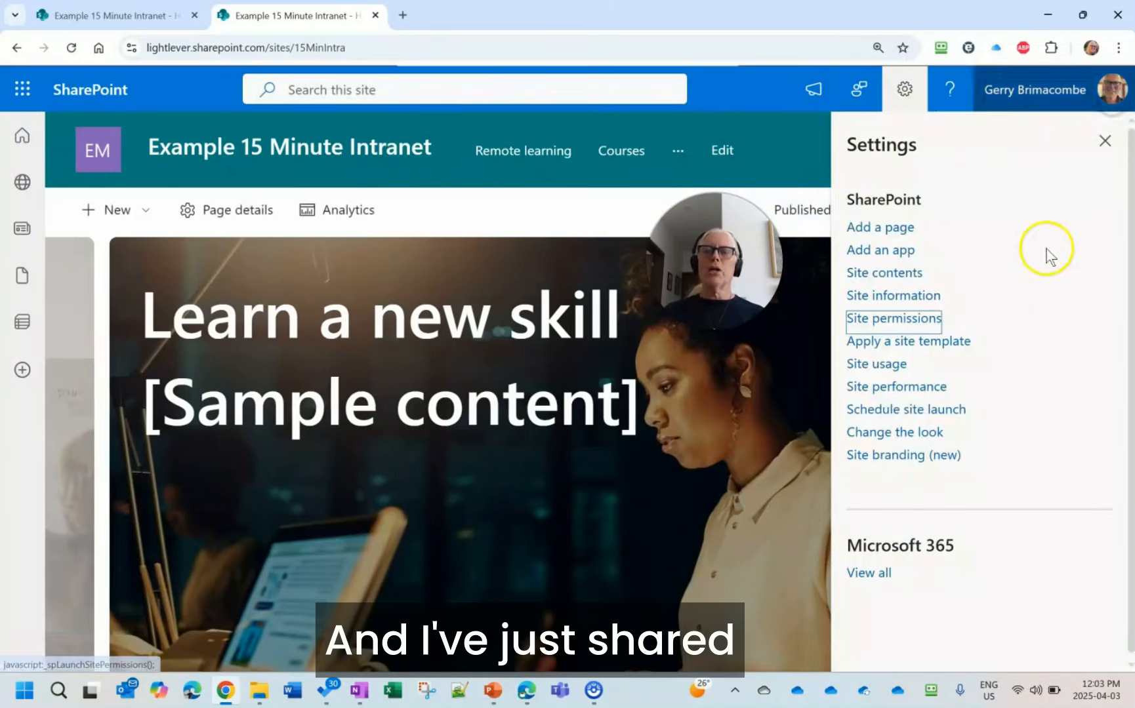
click(1104, 140)
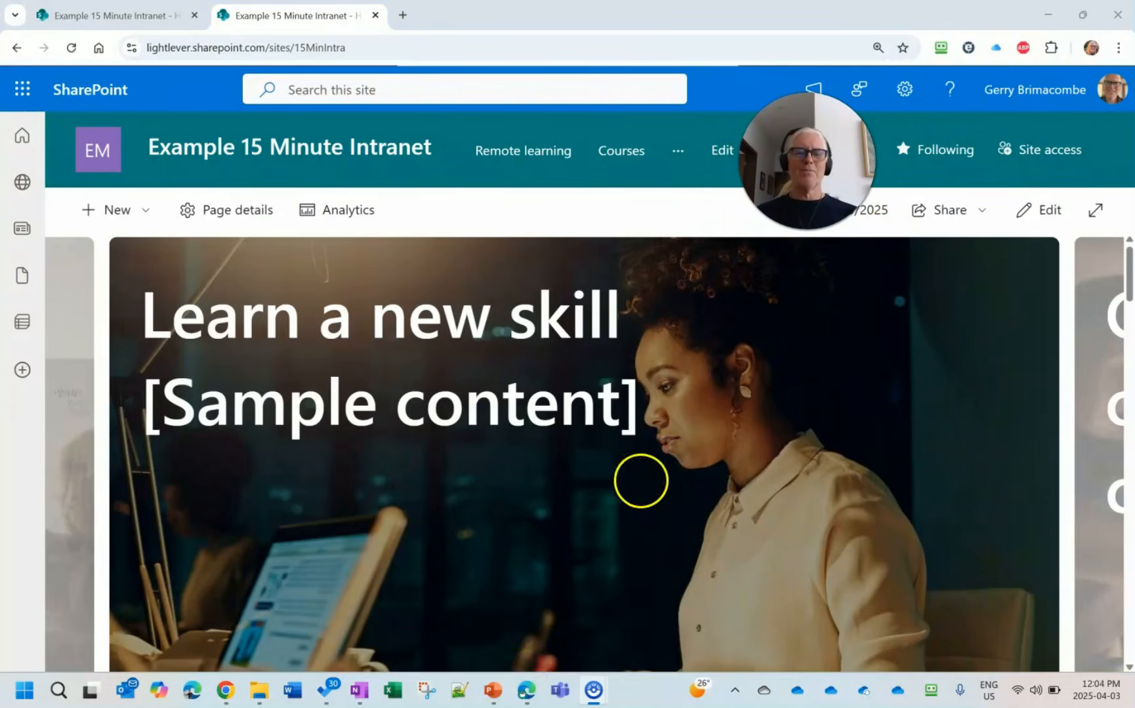
click(492, 695)
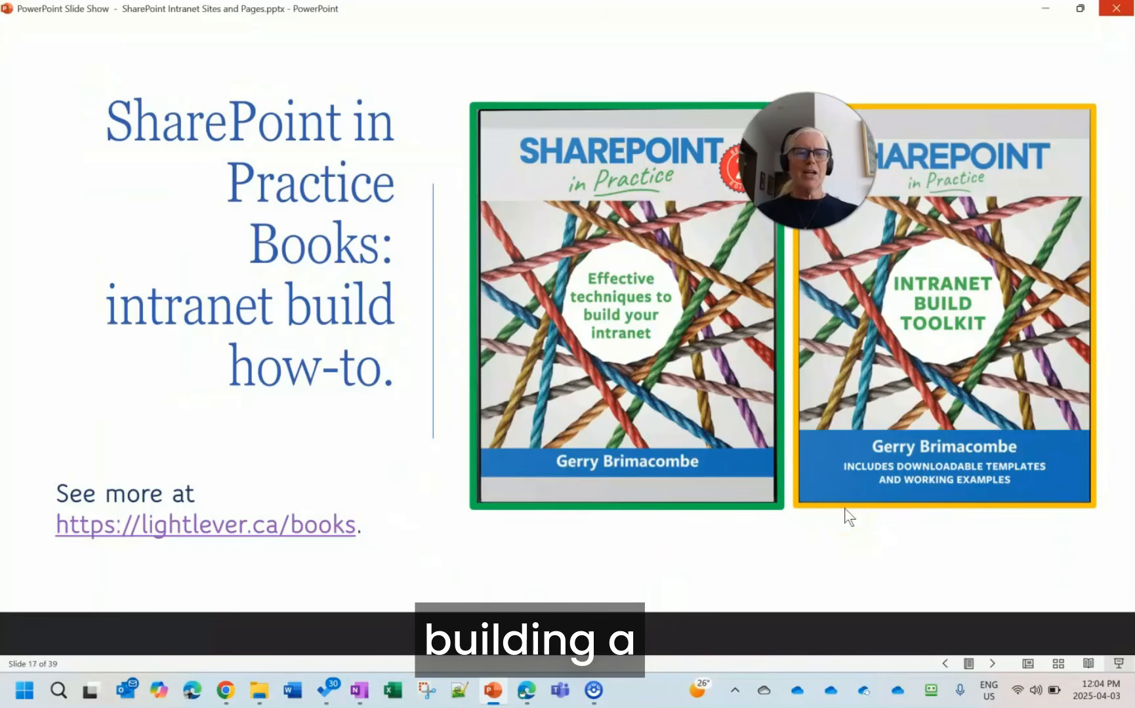